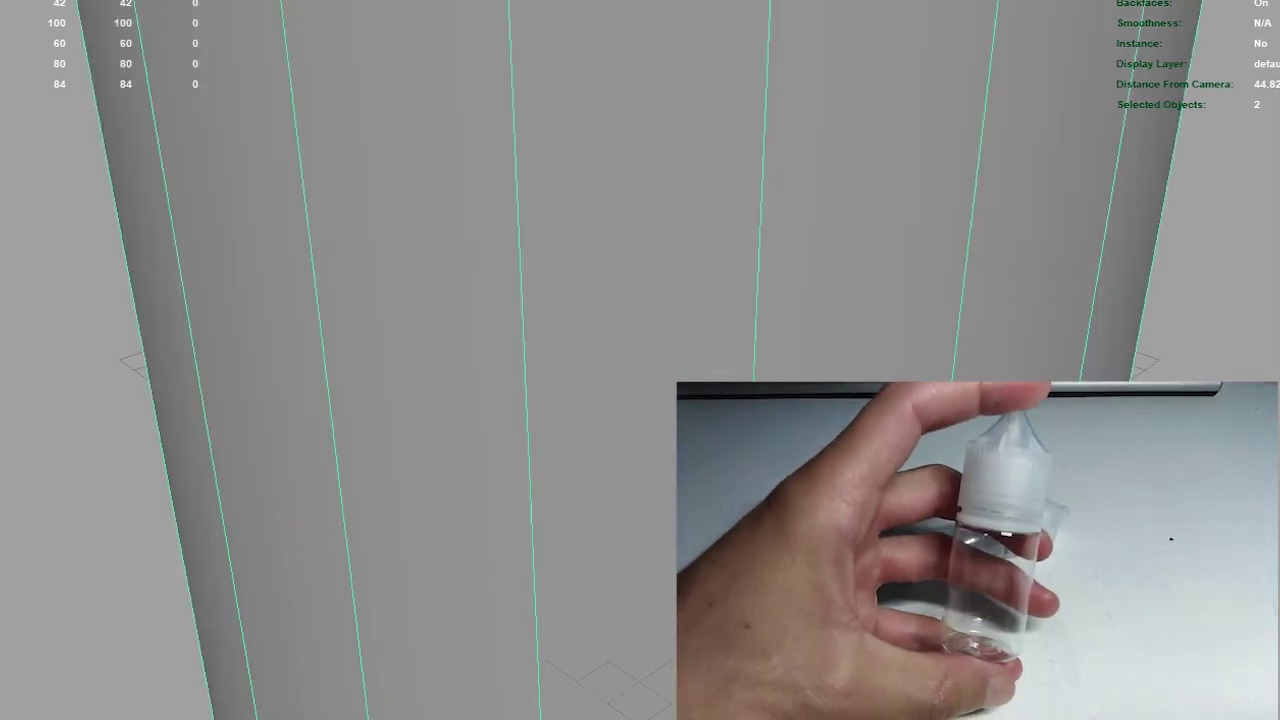
Step: Add many more subdivisions to the bottle-body cylinder and frame it in view
key(f)
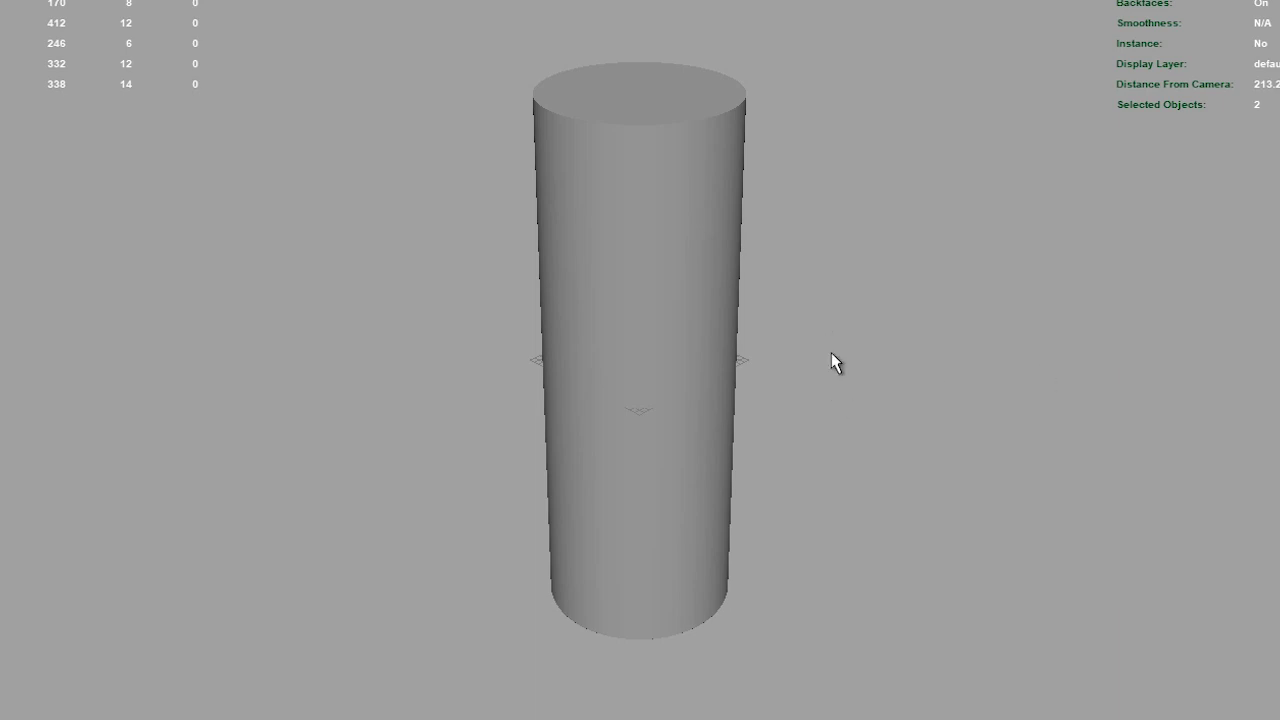
Step: Slide the thin upright bar to the cylinder's side edge and check it from the side
key(w)
drag(642, 440, 738, 453)
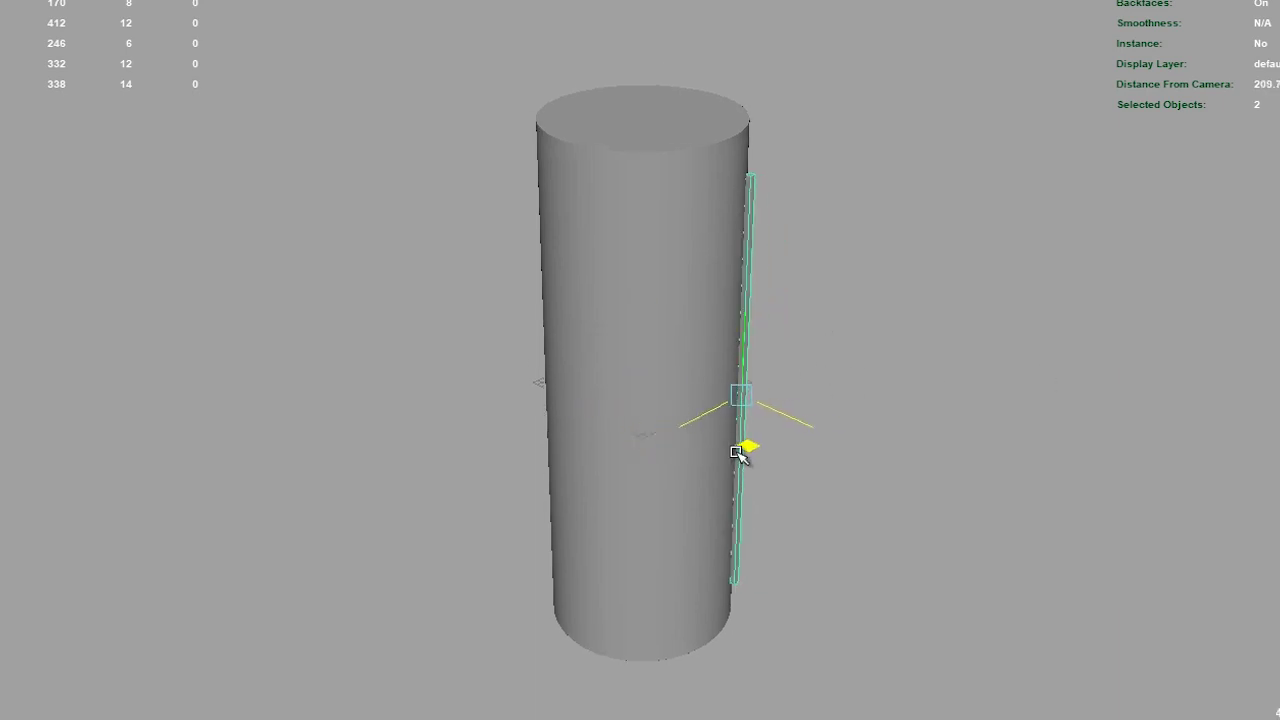
alt+drag(810, 507, 823, 366)
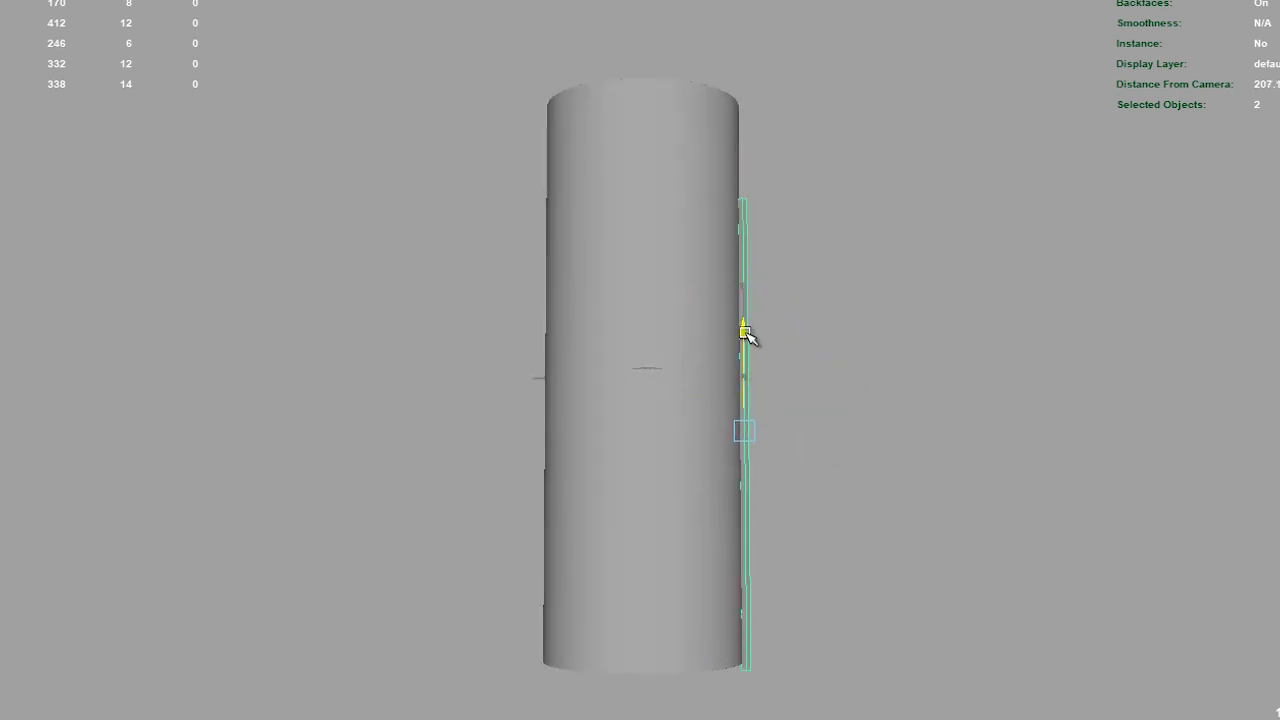
alt+drag(840, 365, 670, 362)
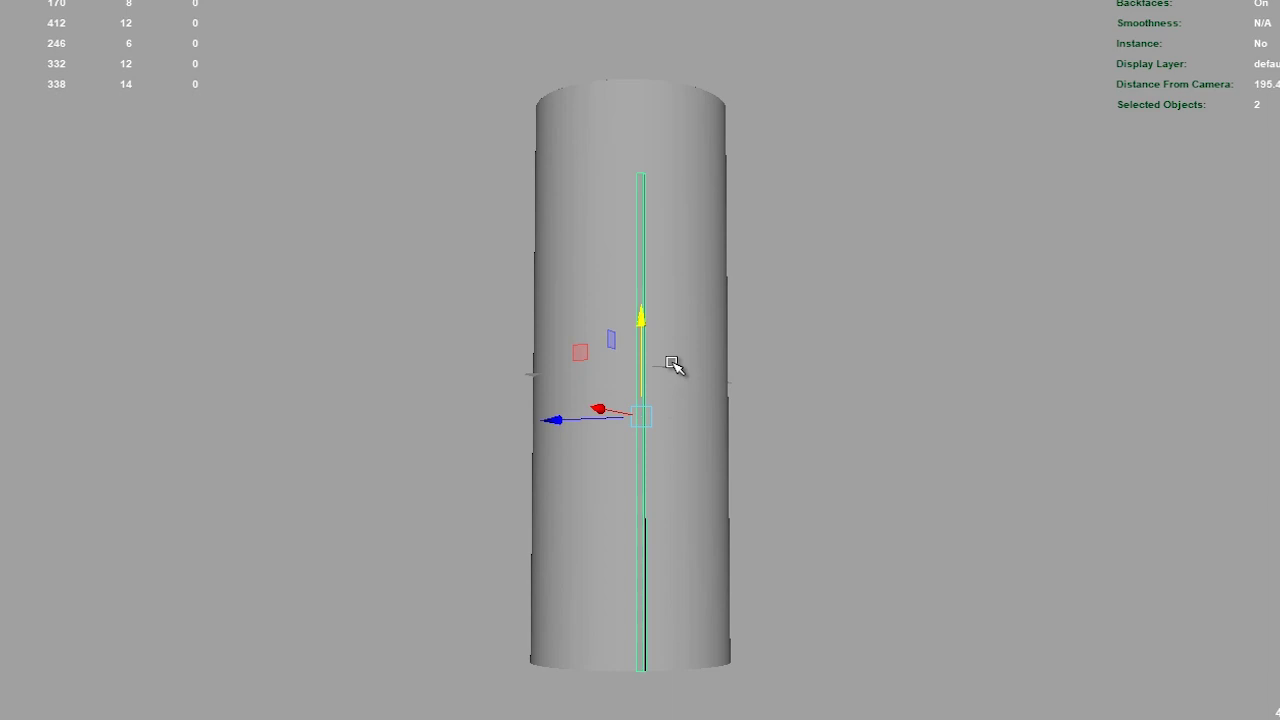
Step: Insert an edge loop near the top of the cylinder
click(693, 226)
alt+drag(720, 217, 803, 246)
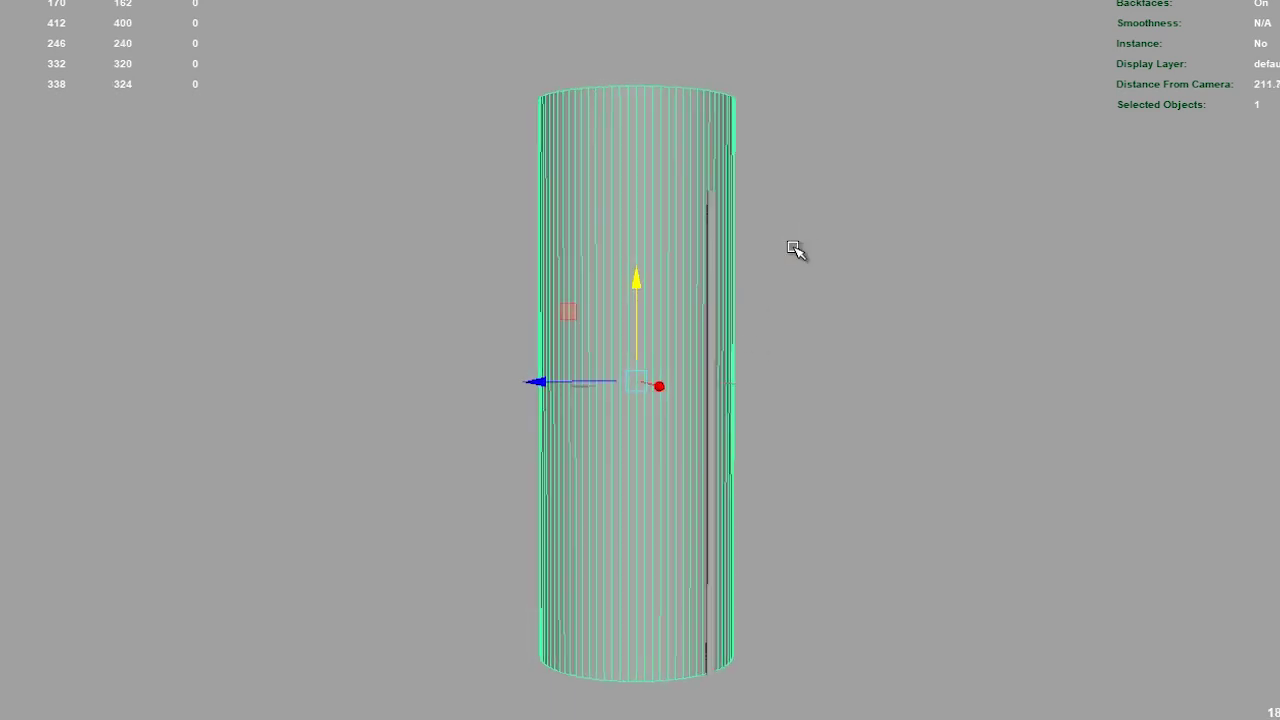
scroll(608, 288, up, 3)
shift+right_drag(620, 163, 606, 189)
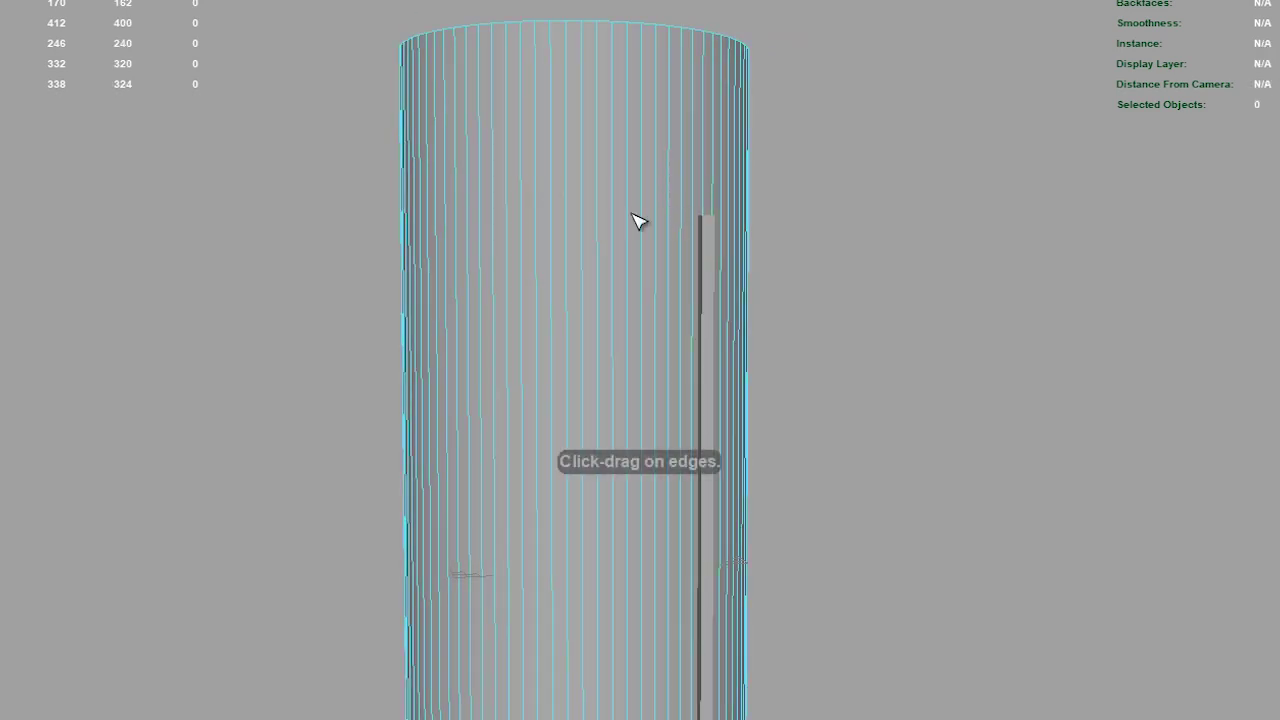
scroll(690, 260, up, 3)
scroll(750, 290, up, 3)
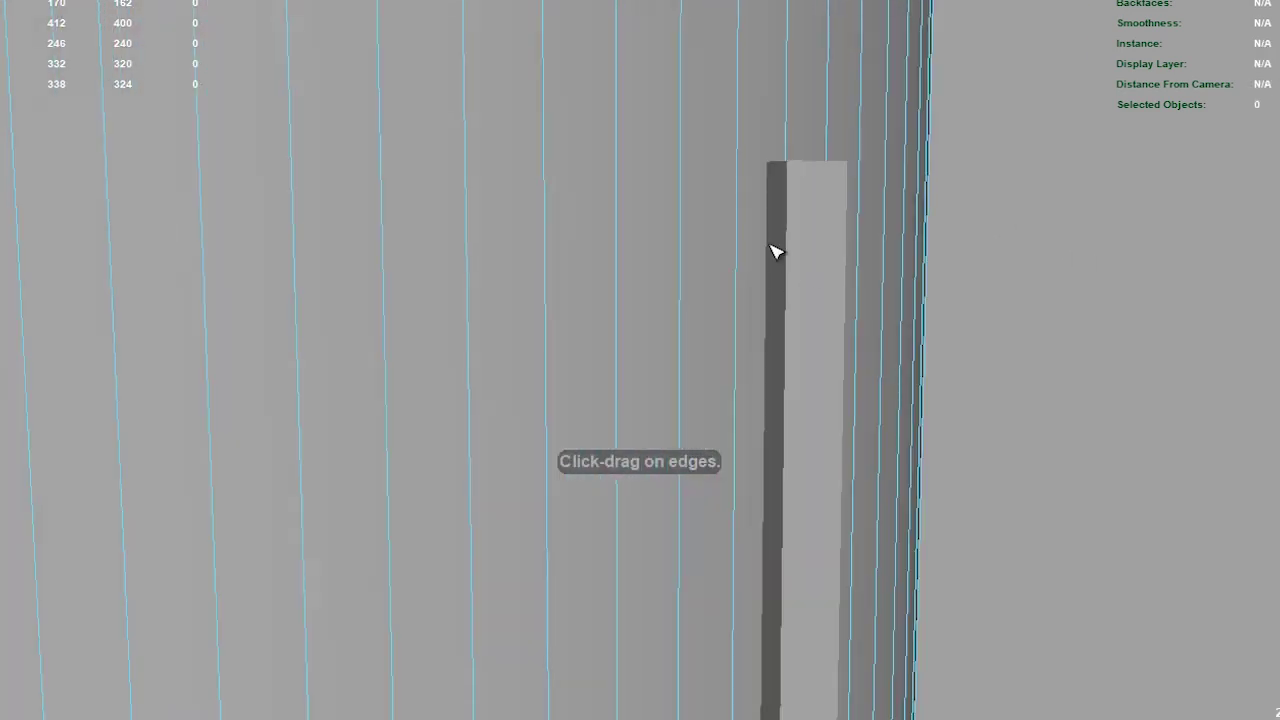
click(740, 165)
scroll(714, 200, down, 3)
Step: Bevel the top rim edge loop into a tapered nozzle with 4 segments and 0.9 fraction
mouse_move(937, 223)
alt+mouse_down()
mouse_move(600, 309)
mouse_move(797, 342)
alt+mouse_up()
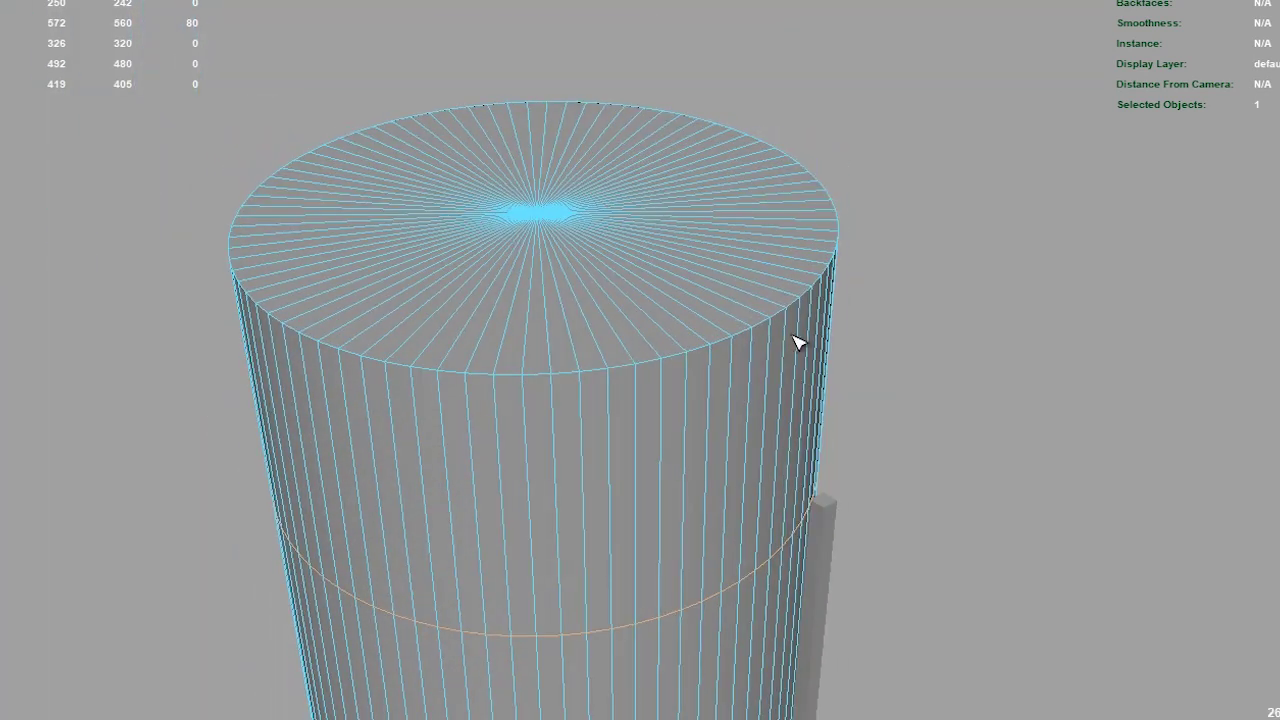
right_drag(767, 325, 763, 240)
alt+drag(757, 335, 754, 271)
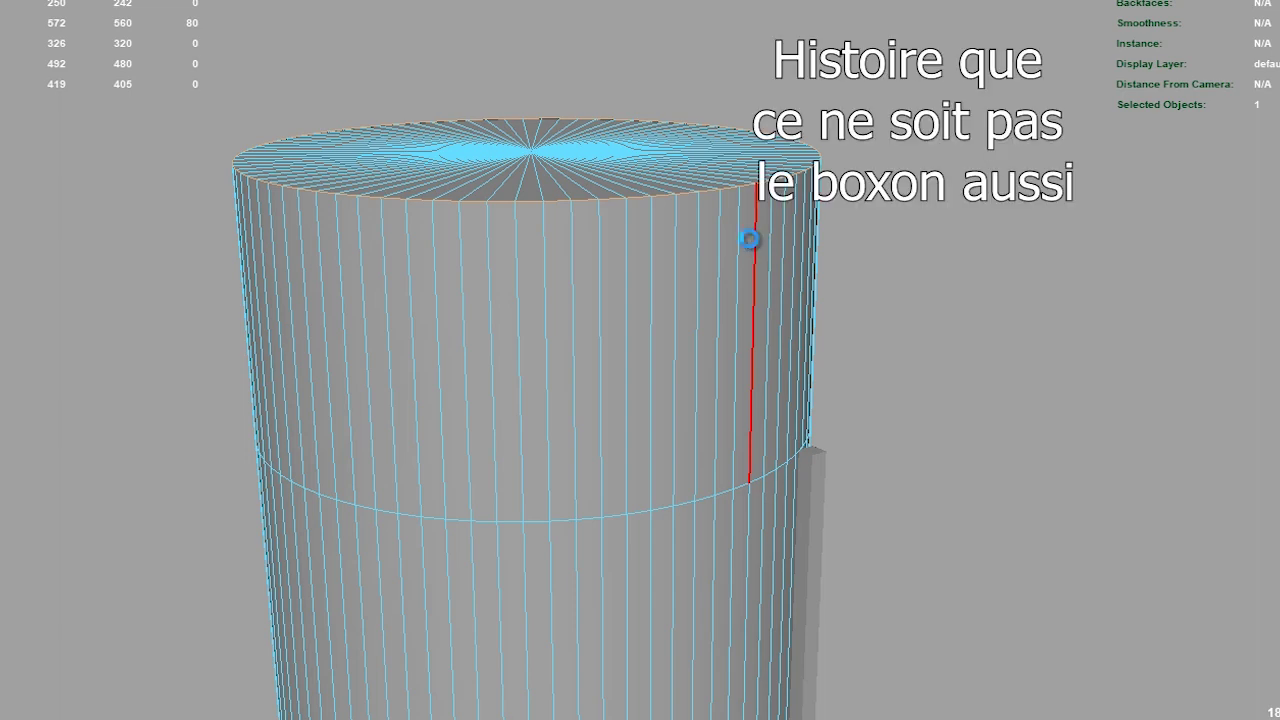
key(ctrl+b)
drag(1117, 379, 1117, 377)
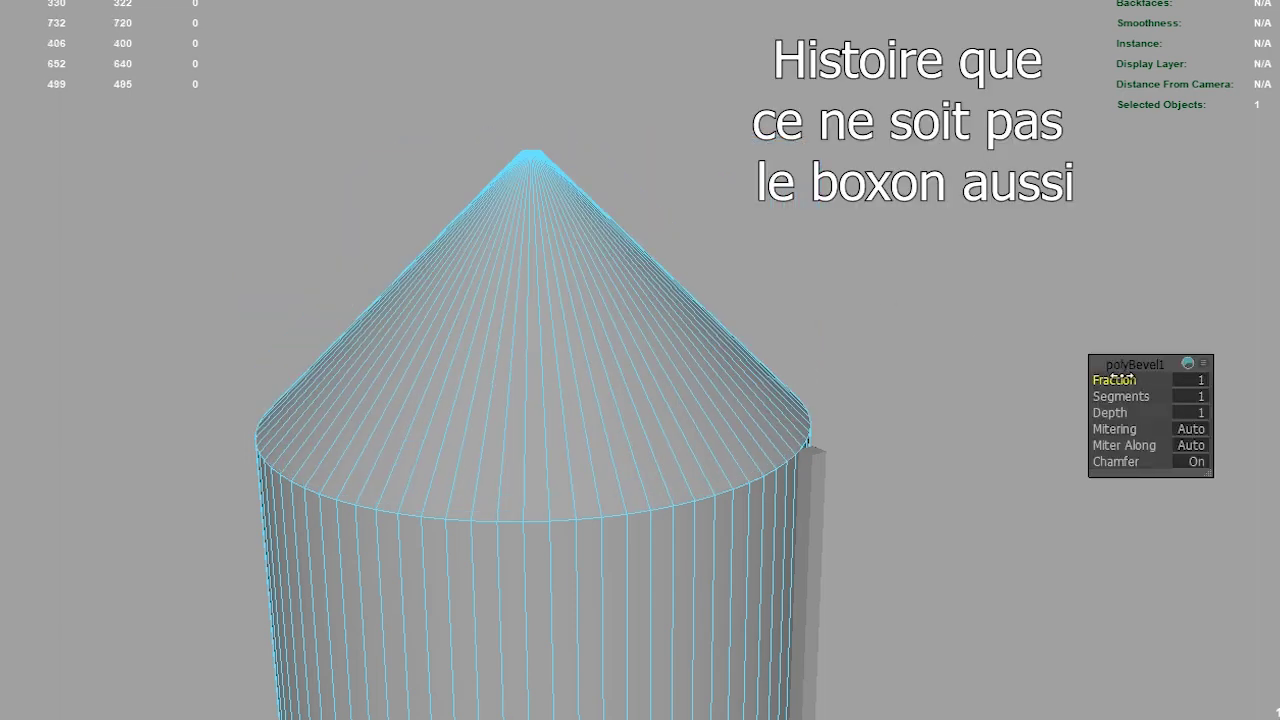
mouse_move(1120, 396)
mouse_down()
mouse_move(1156, 391)
mouse_move(1068, 403)
mouse_move(1124, 403)
mouse_up()
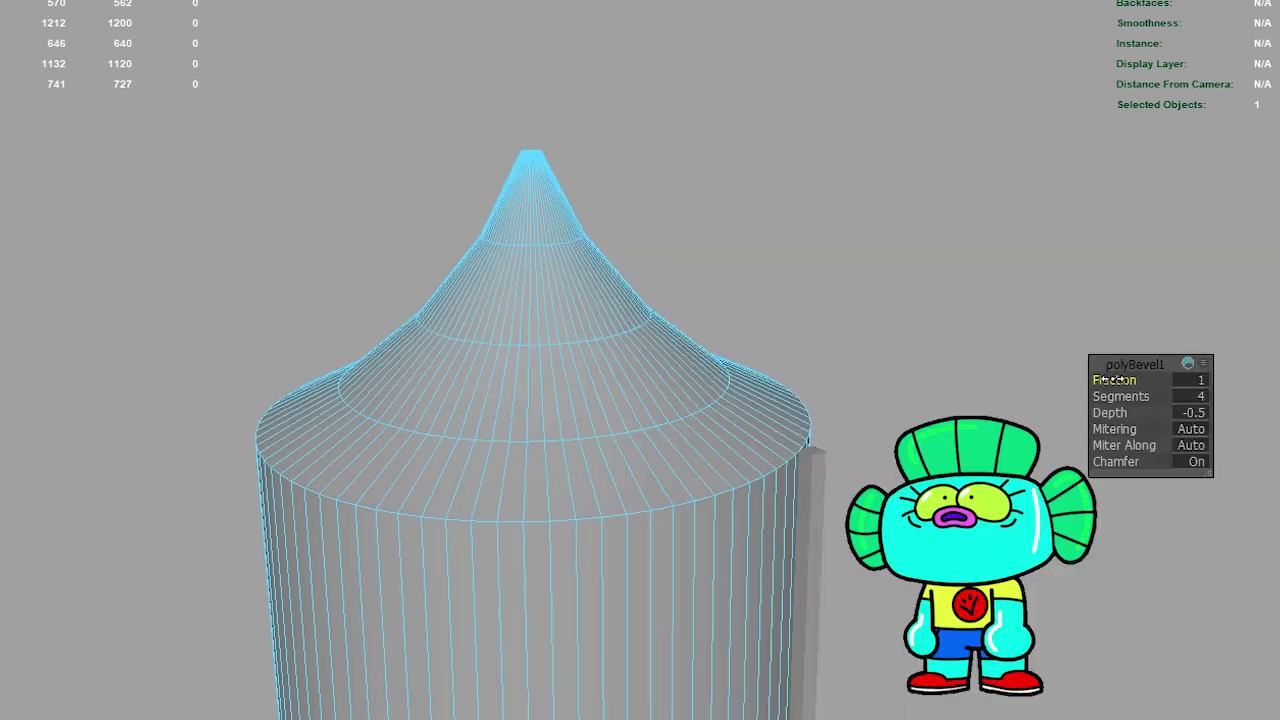
mouse_move(1115, 380)
mouse_down()
mouse_move(1092, 380)
mouse_move(1150, 397)
mouse_up()
mouse_move(636, 386)
alt+mouse_down()
mouse_move(758, 321)
mouse_move(714, 371)
mouse_move(729, 349)
mouse_move(714, 360)
mouse_move(700, 346)
mouse_move(834, 366)
mouse_move(586, 289)
mouse_move(912, 315)
mouse_move(666, 314)
alt+mouse_up()
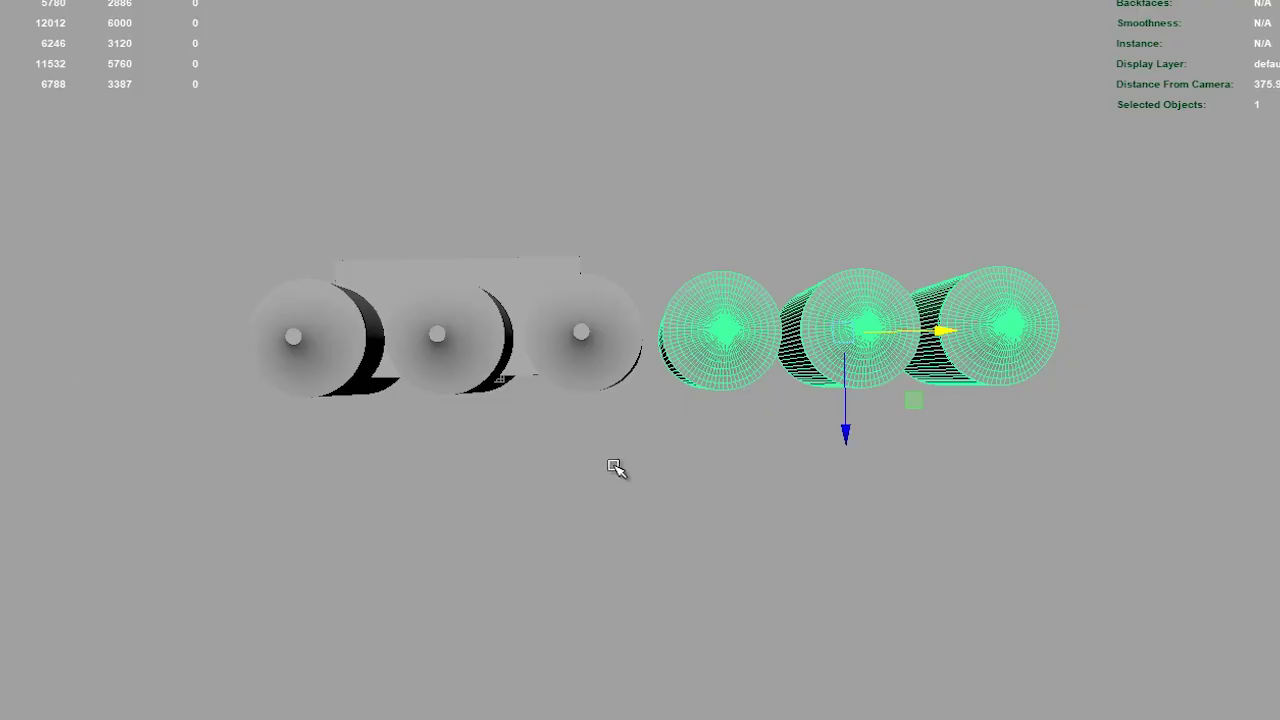
Step: Group the three selected bottles and duplicate the group
mouse_move(634, 359)
alt+mouse_down()
mouse_move(646, 406)
mouse_move(652, 388)
alt+mouse_up()
key(ctrl+g)
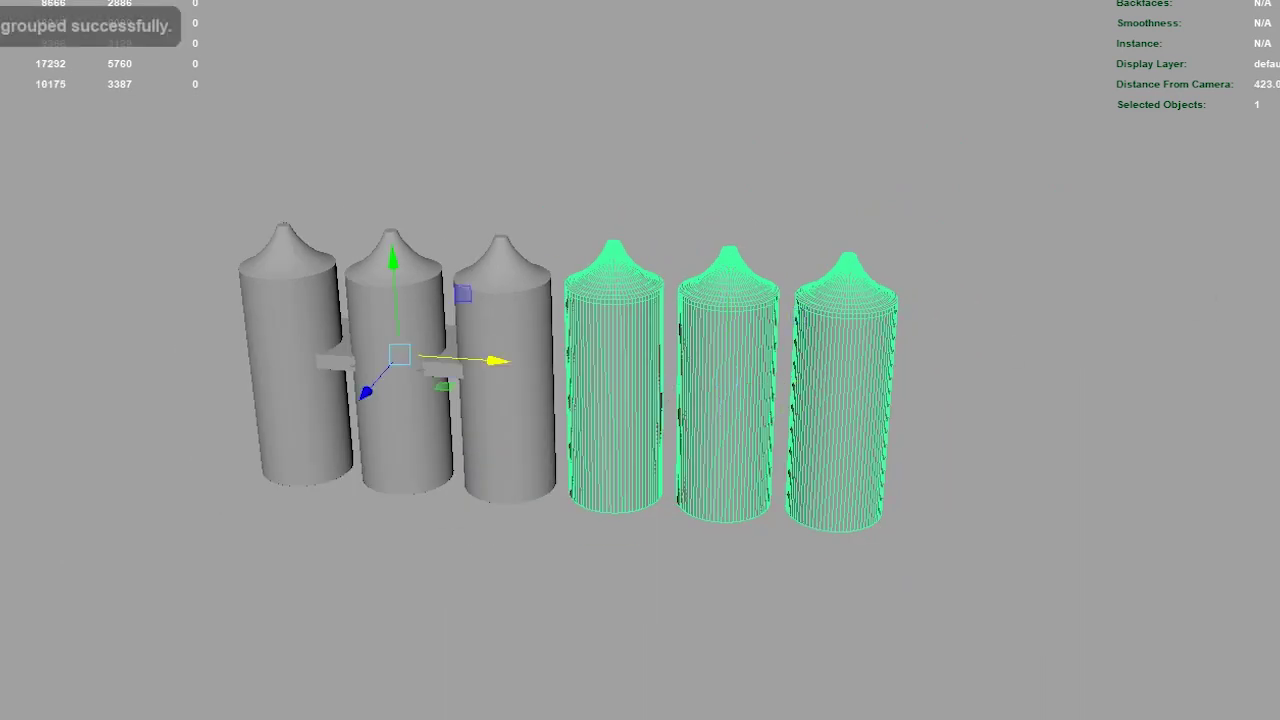
key(shift+d)
Step: Deselect the bottles and select the plank
mouse_move(970, 284)
alt+mouse_down()
mouse_move(611, 214)
mouse_move(631, 211)
mouse_move(349, 280)
mouse_move(391, 356)
mouse_move(974, 463)
mouse_move(517, 354)
alt+mouse_up()
click(631, 211)
mouse_move(517, 354)
alt+right_down()
mouse_move(734, 214)
mouse_move(985, 232)
mouse_move(778, 208)
alt+right_up()
click(985, 232)
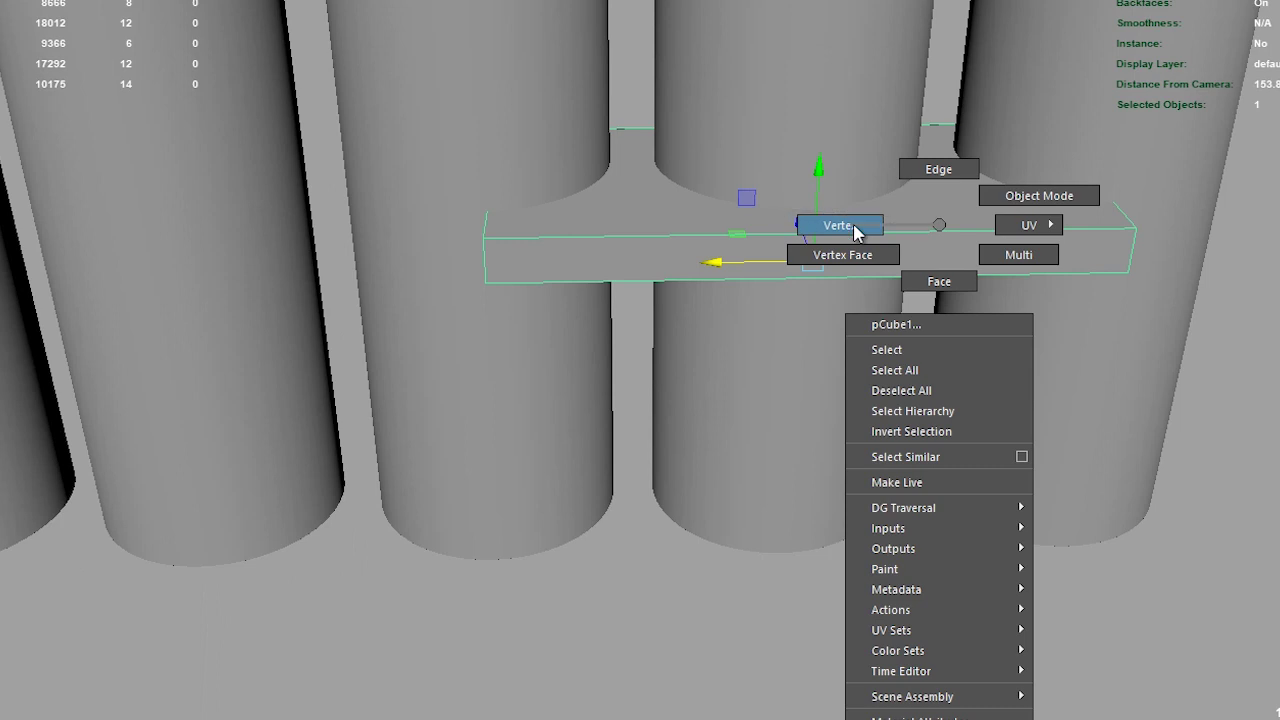
Step: Stretch the plank under more bottles by moving its end vertices along X
right_drag(855, 230, 891, 224)
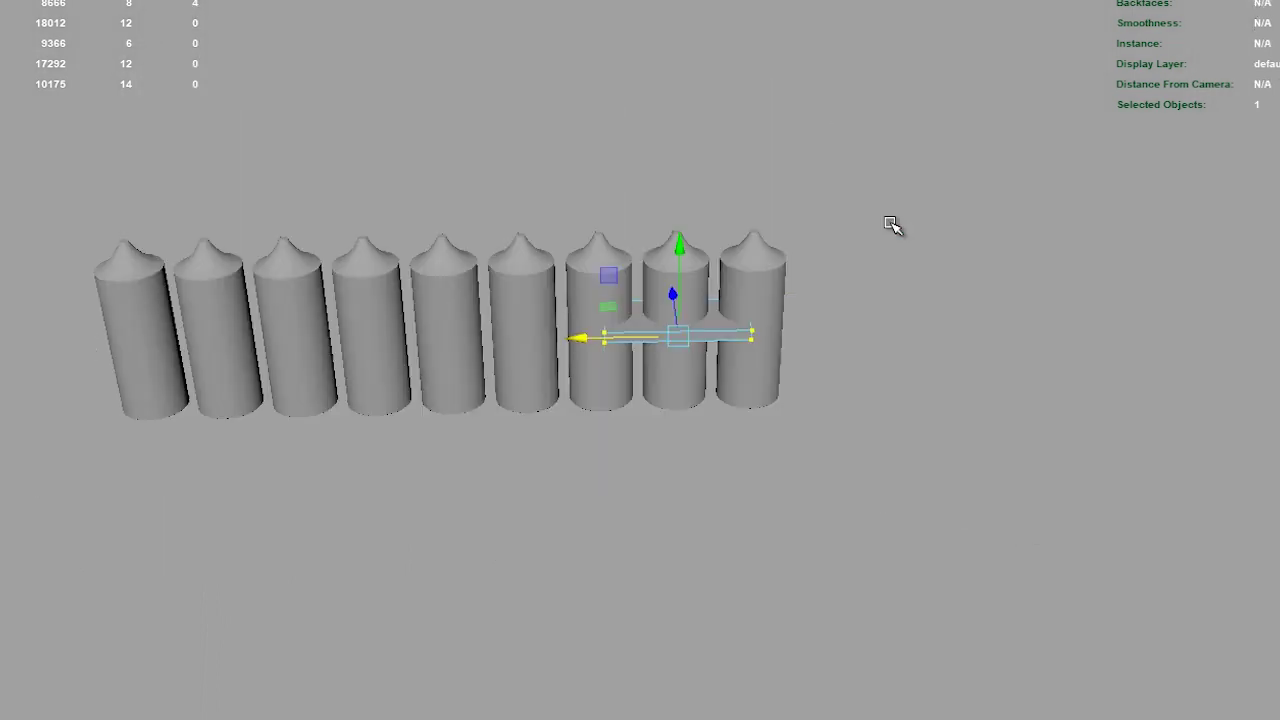
drag(735, 320, 738, 342)
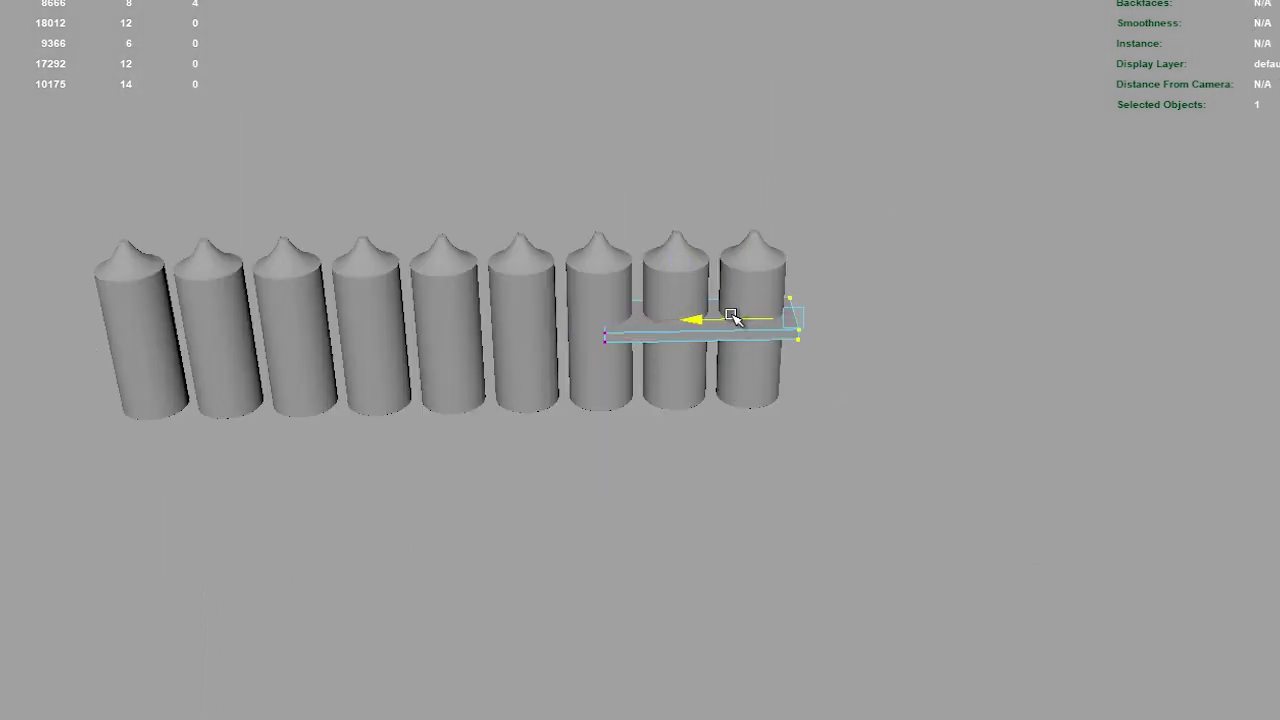
drag(690, 319, 248, 307)
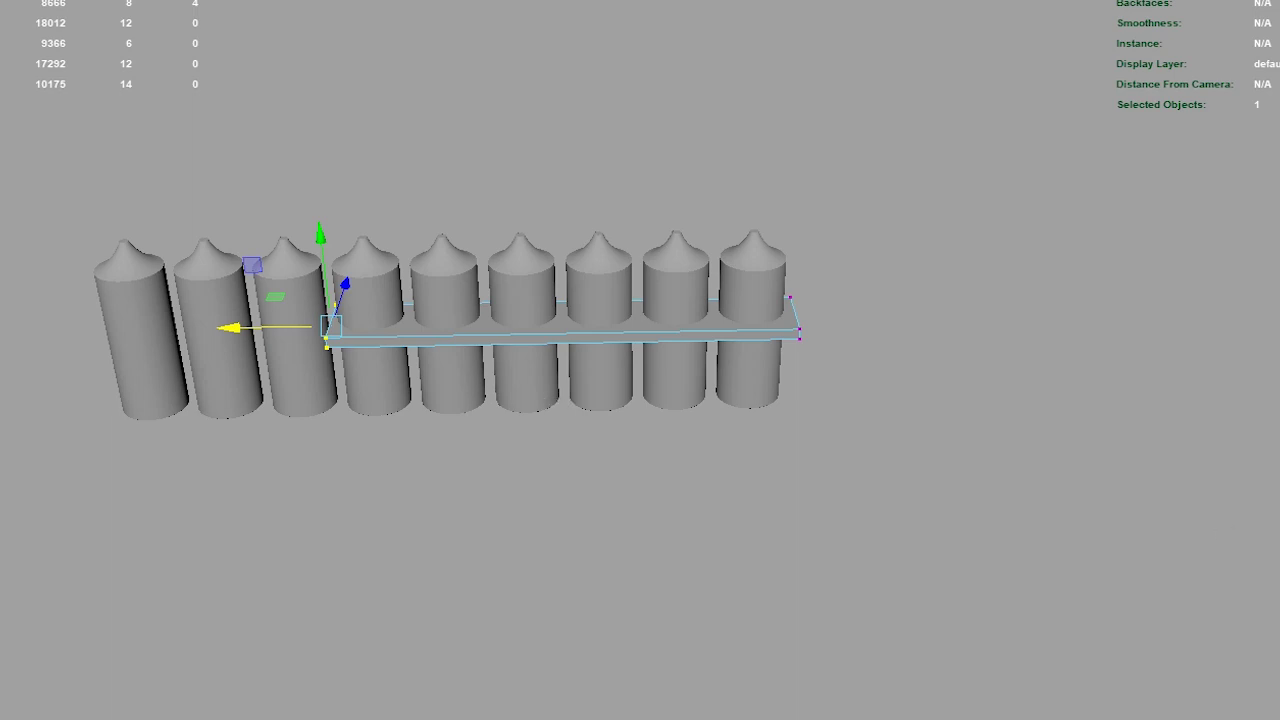
Step: Delete the four bottles off the plank and select the remaining five with the plank
alt+drag(400, 560, 423, 571)
scroll(423, 571, down, 1)
scroll(497, 551, up, 3)
scroll(529, 603, up, 2)
alt+middle_drag(732, 557, 146, 523)
scroll(391, 523, down, 2)
mouse_move(391, 523)
alt+mouse_down()
mouse_move(390, 551)
mouse_move(457, 608)
mouse_move(523, 360)
mouse_move(274, 286)
mouse_move(196, 190)
alt+mouse_up()
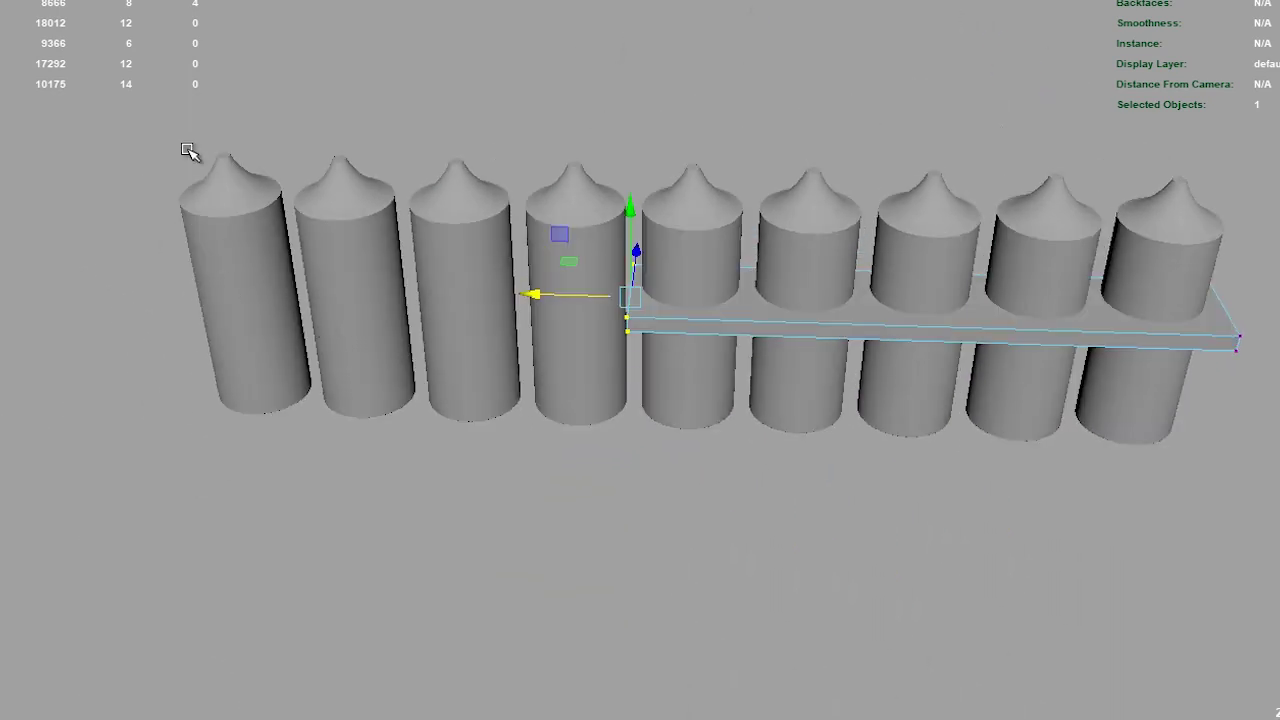
mouse_move(560, 368)
mouse_down()
mouse_move(551, 406)
mouse_move(571, 514)
mouse_move(815, 305)
mouse_up()
key(Delete)
drag(660, 246, 682, 330)
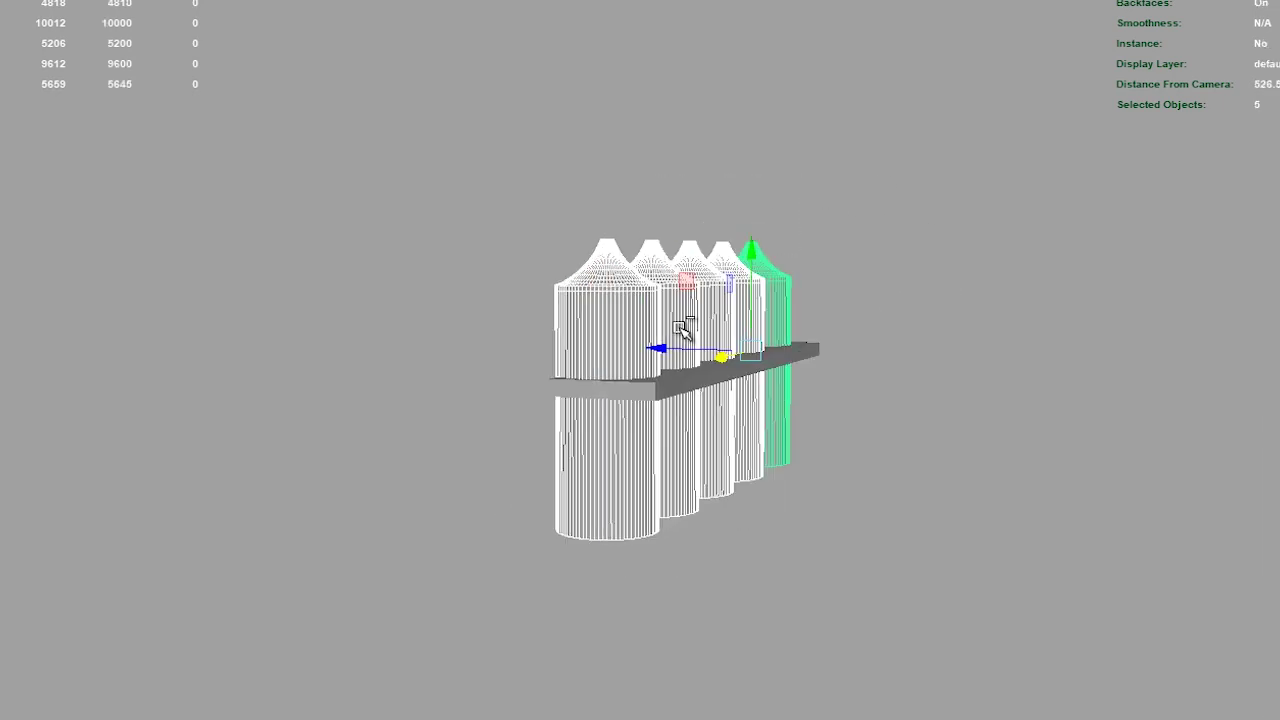
Step: Group the bottles with the plank and raise the selected row as a second tier
key(ctrl+g)
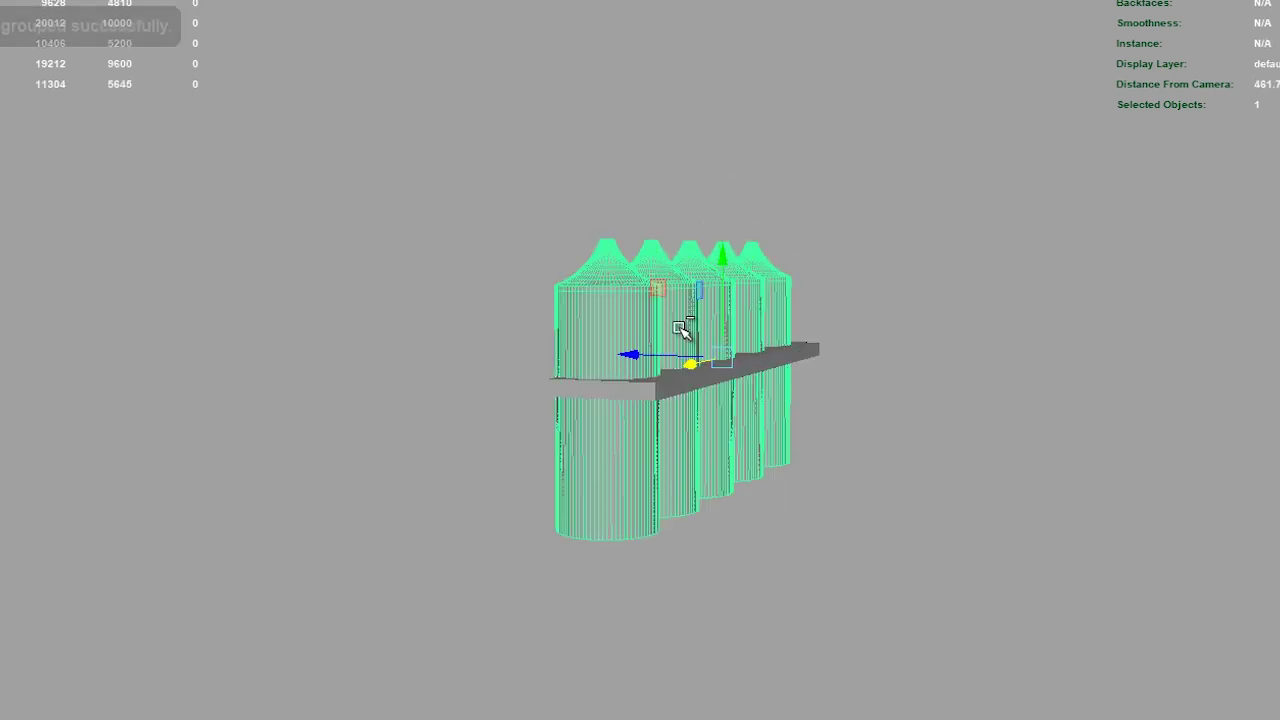
mouse_move(647, 354)
alt+mouse_down()
mouse_move(737, 371)
mouse_move(800, 434)
mouse_move(815, 471)
mouse_move(803, 537)
mouse_move(766, 517)
mouse_move(609, 500)
mouse_move(569, 540)
mouse_move(782, 400)
alt+mouse_up()
mouse_move(768, 246)
mouse_down()
mouse_move(789, 137)
mouse_move(806, 343)
mouse_move(722, 268)
mouse_up()
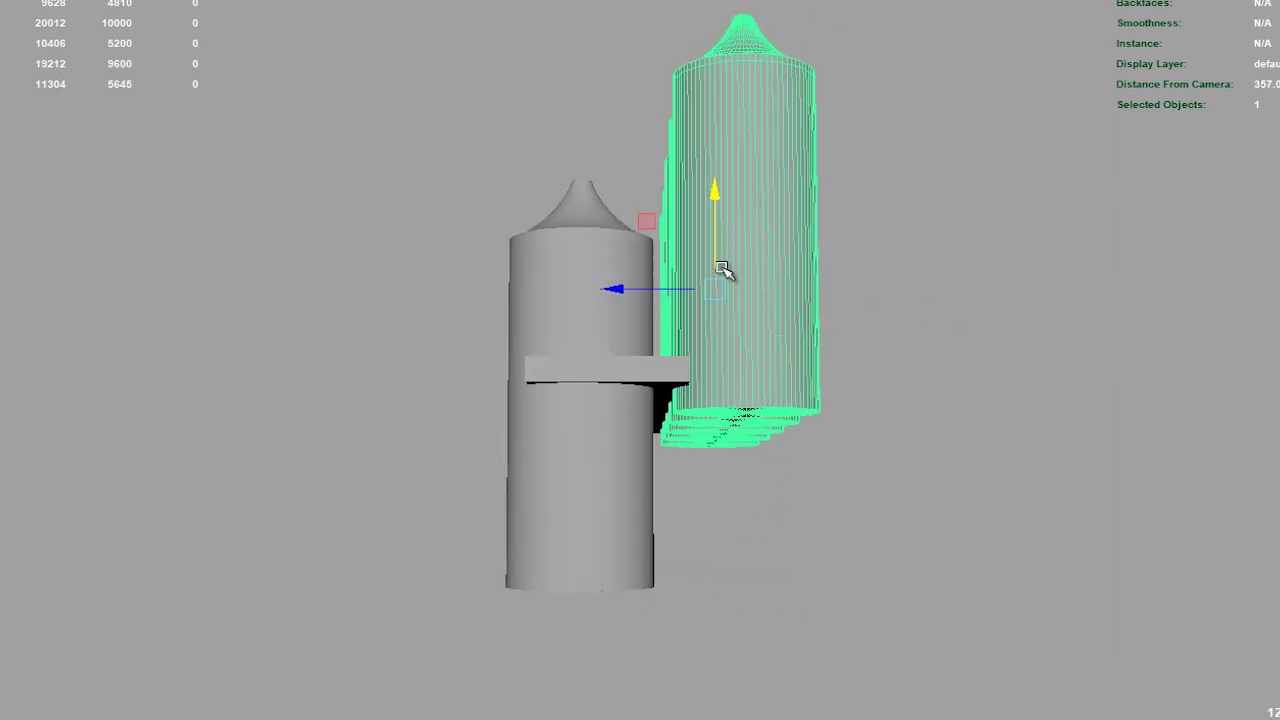
drag(711, 186, 720, 201)
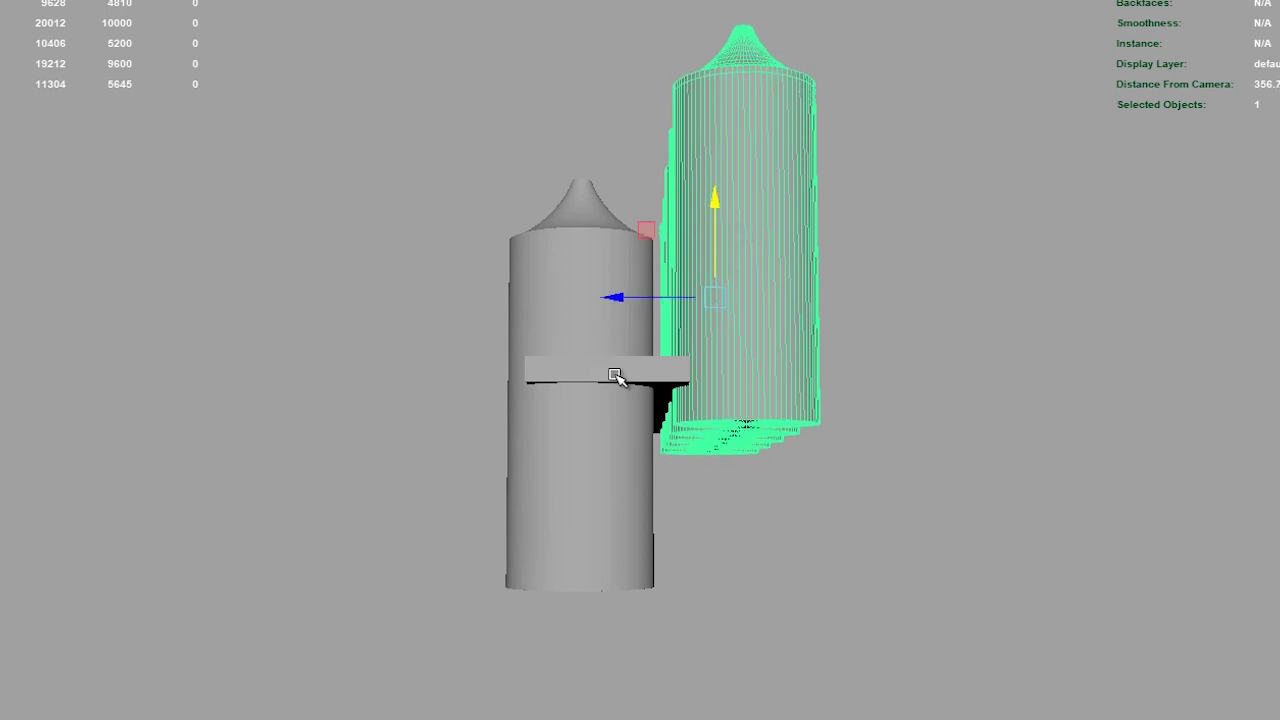
Step: Lower the plank slightly, pick its end face, and select the five upper bottles
click(615, 375)
mouse_move(615, 375)
alt+mouse_down()
mouse_move(689, 474)
mouse_move(754, 295)
mouse_move(762, 356)
mouse_move(766, 337)
mouse_move(670, 422)
alt+mouse_up()
right_drag(614, 294, 606, 355)
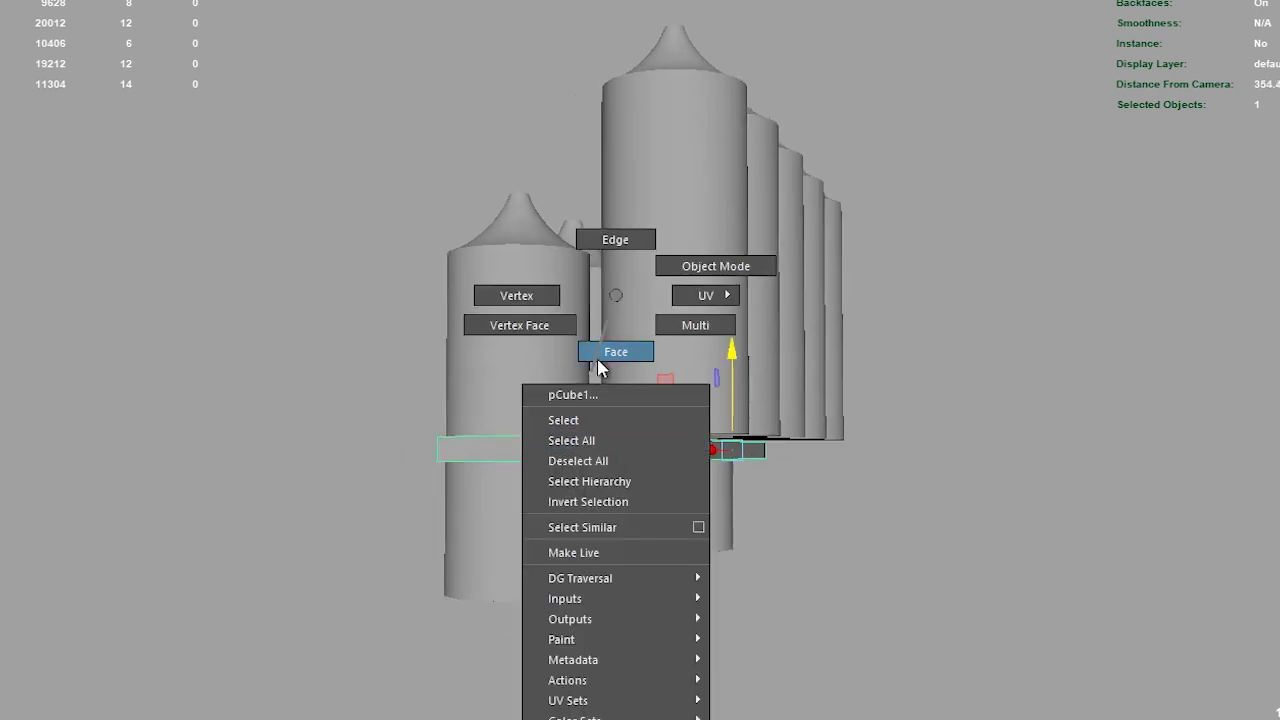
alt+drag(631, 474, 629, 456)
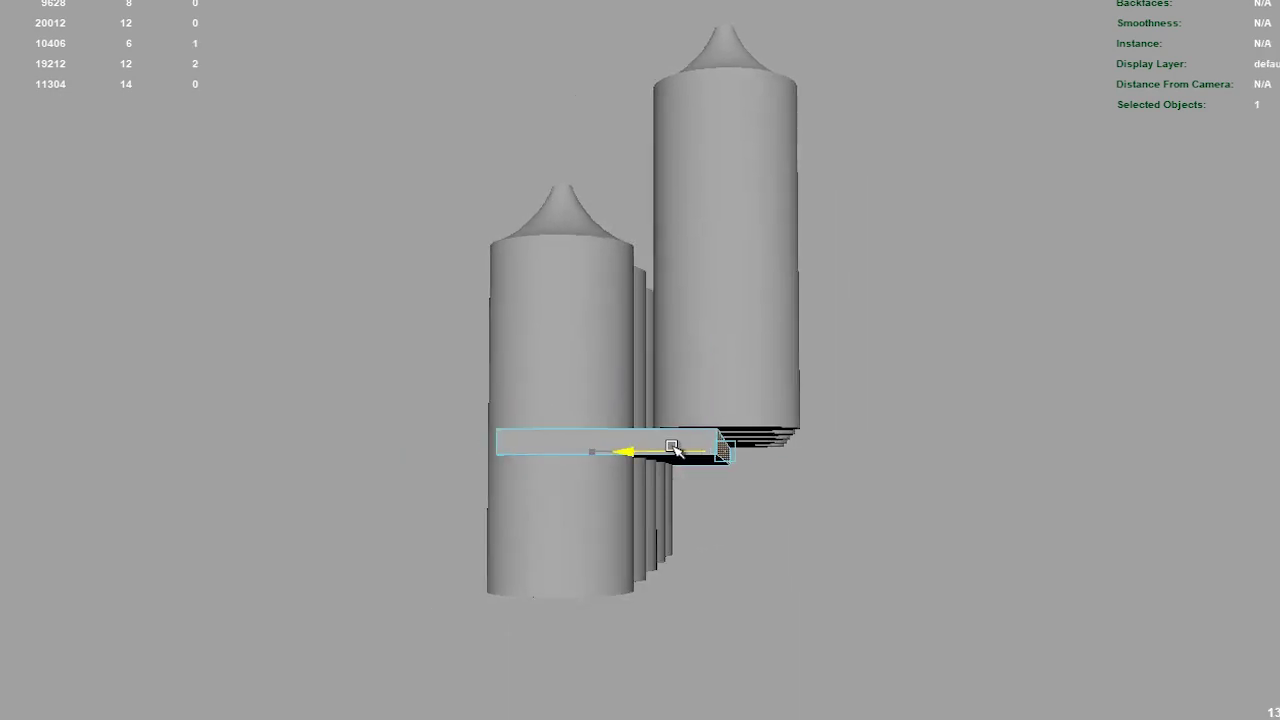
mouse_move(741, 461)
alt+mouse_down()
mouse_move(766, 563)
mouse_move(743, 520)
mouse_move(922, 332)
mouse_move(866, 351)
mouse_move(742, 165)
alt+mouse_up()
drag(663, 244, 663, 246)
mouse_move(663, 246)
alt+mouse_down()
mouse_move(757, 286)
mouse_move(829, 271)
mouse_move(747, 270)
mouse_move(714, 463)
mouse_move(711, 449)
alt+mouse_up()
Step: Group the five upper bottles and slide the row left along X
drag(748, 287, 680, 360)
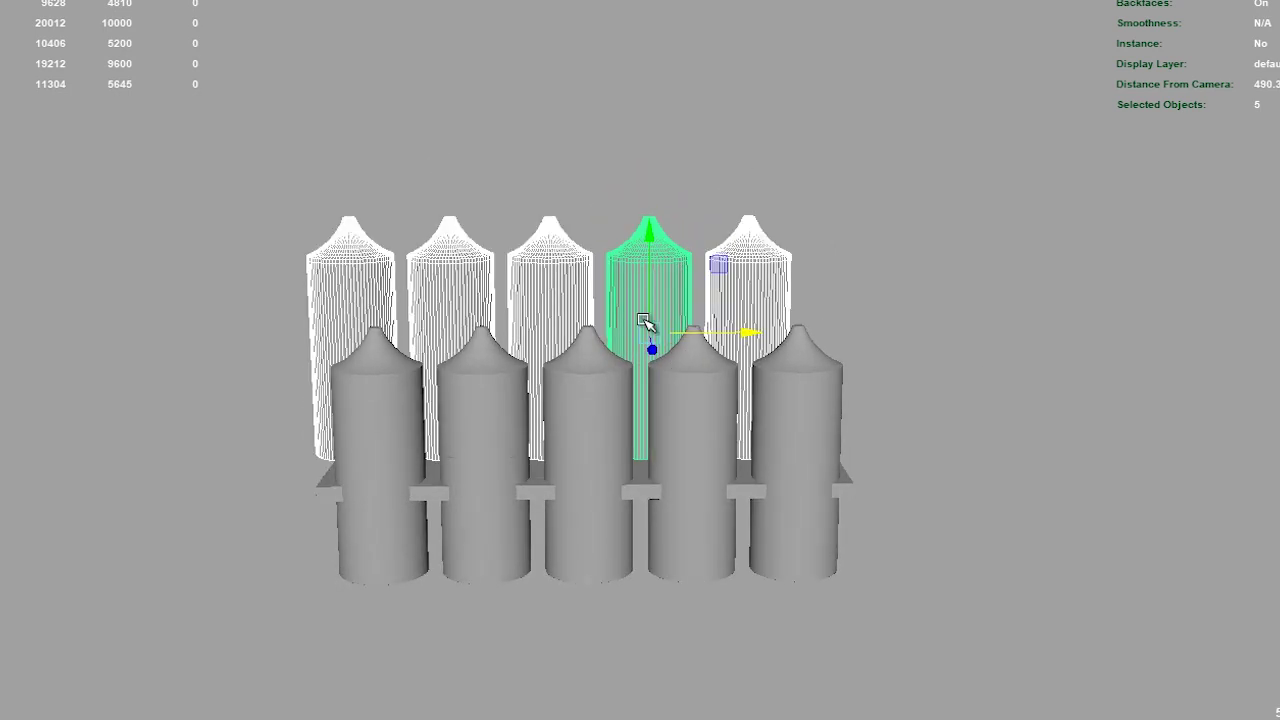
key(ctrl+z)
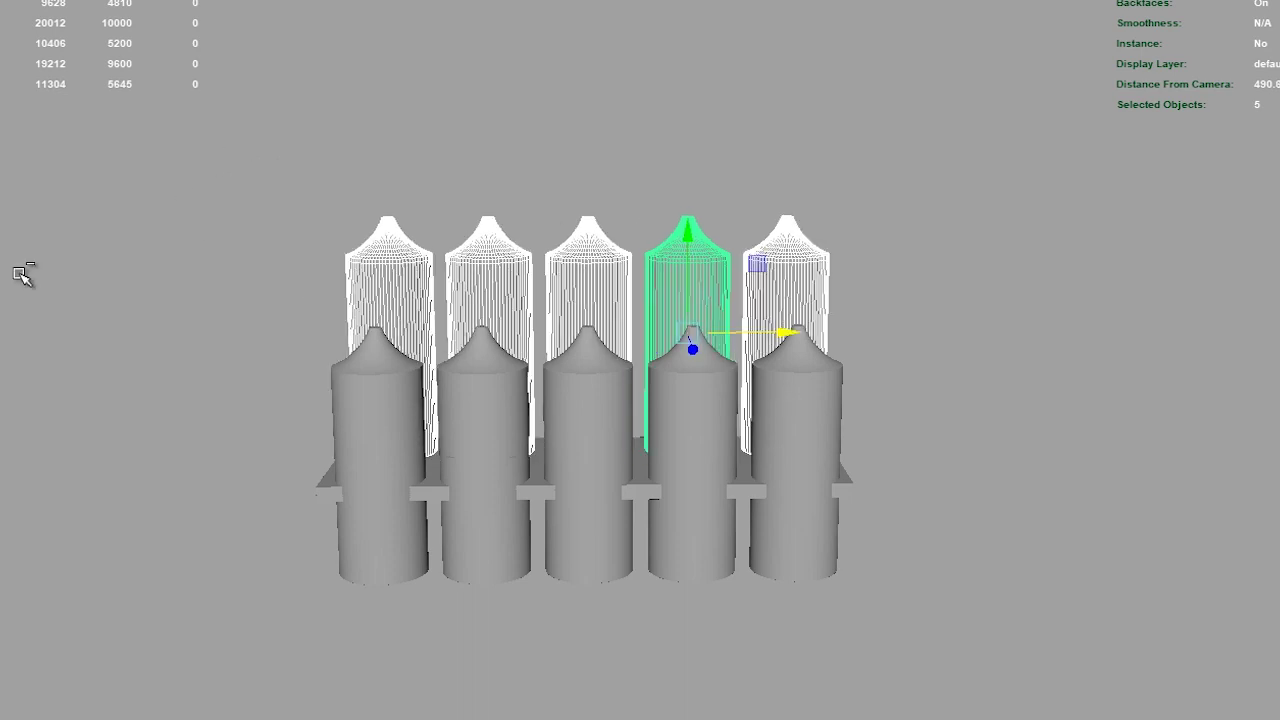
key(ctrl+g)
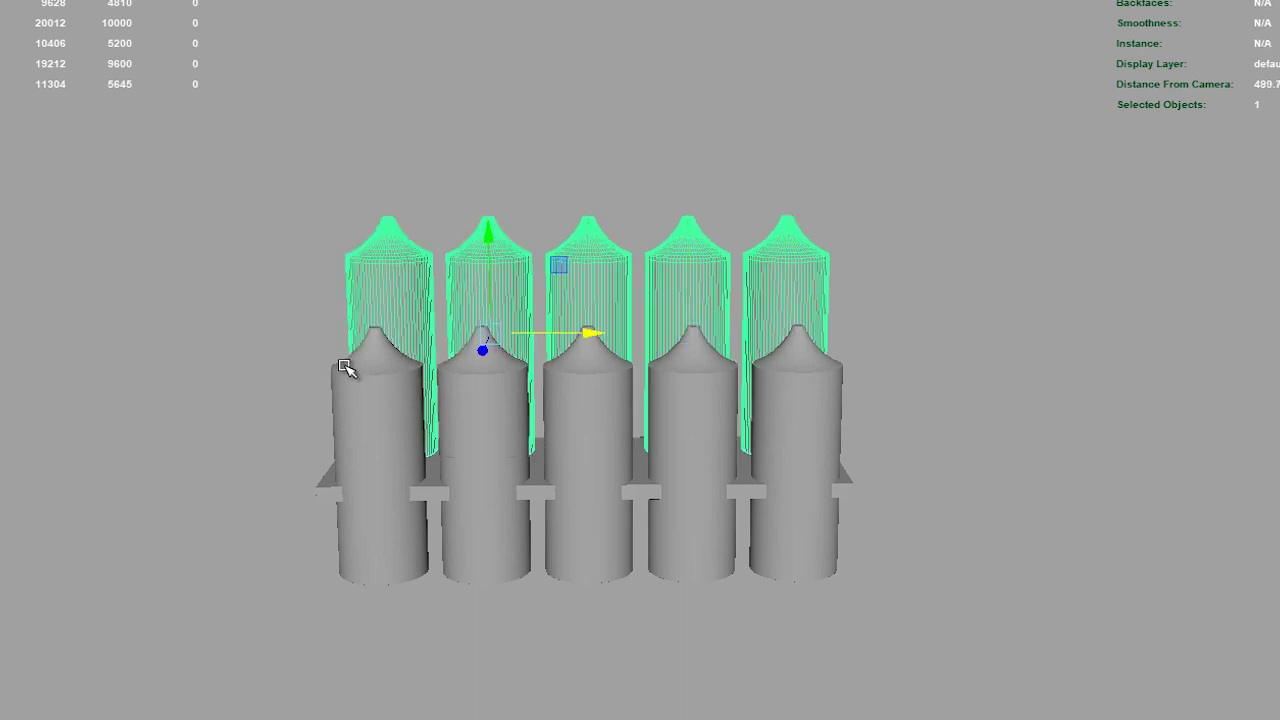
scroll(632, 386, up, 3)
drag(498, 316, 434, 306)
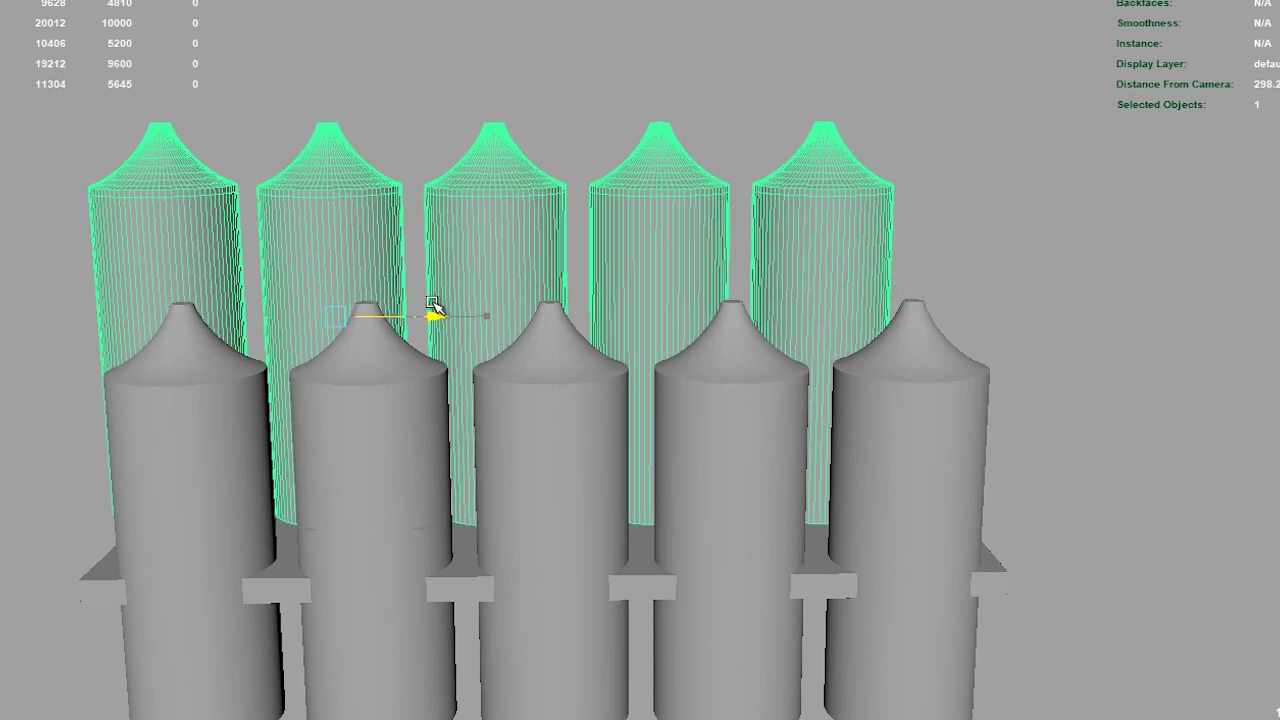
mouse_move(541, 551)
alt+mouse_down()
mouse_move(543, 520)
mouse_move(543, 571)
alt+mouse_up()
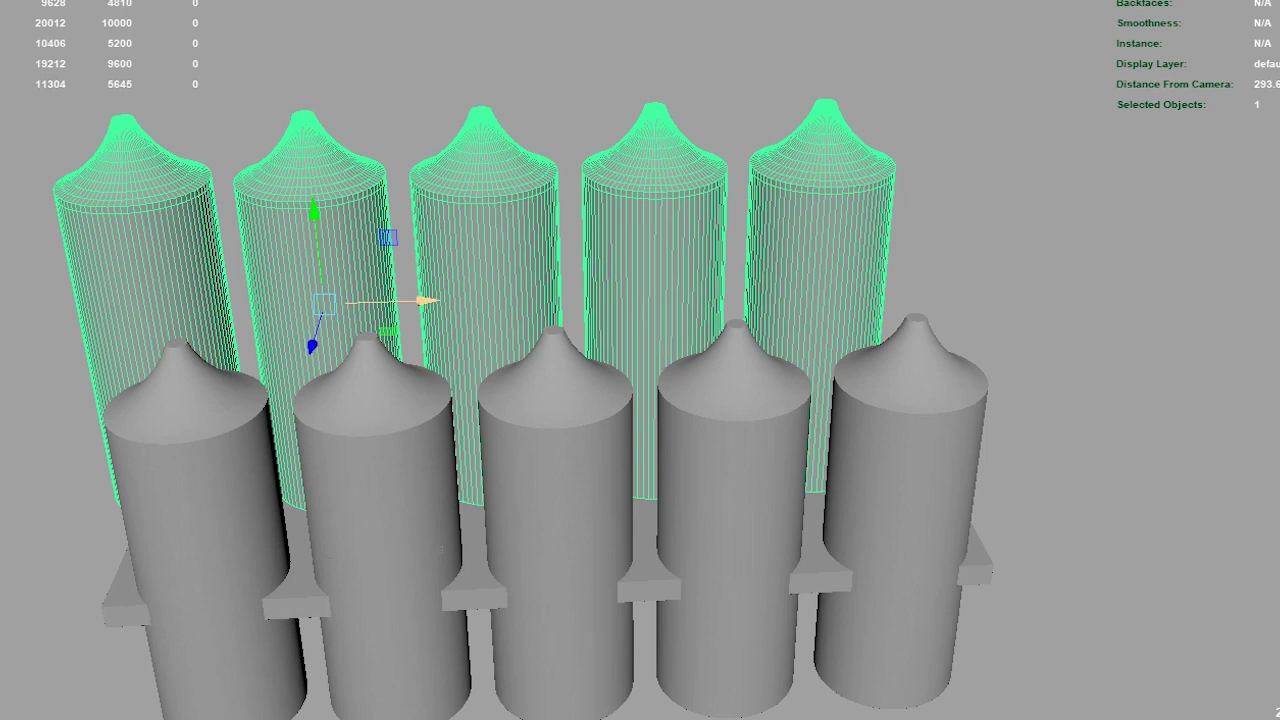
drag(420, 300, 434, 300)
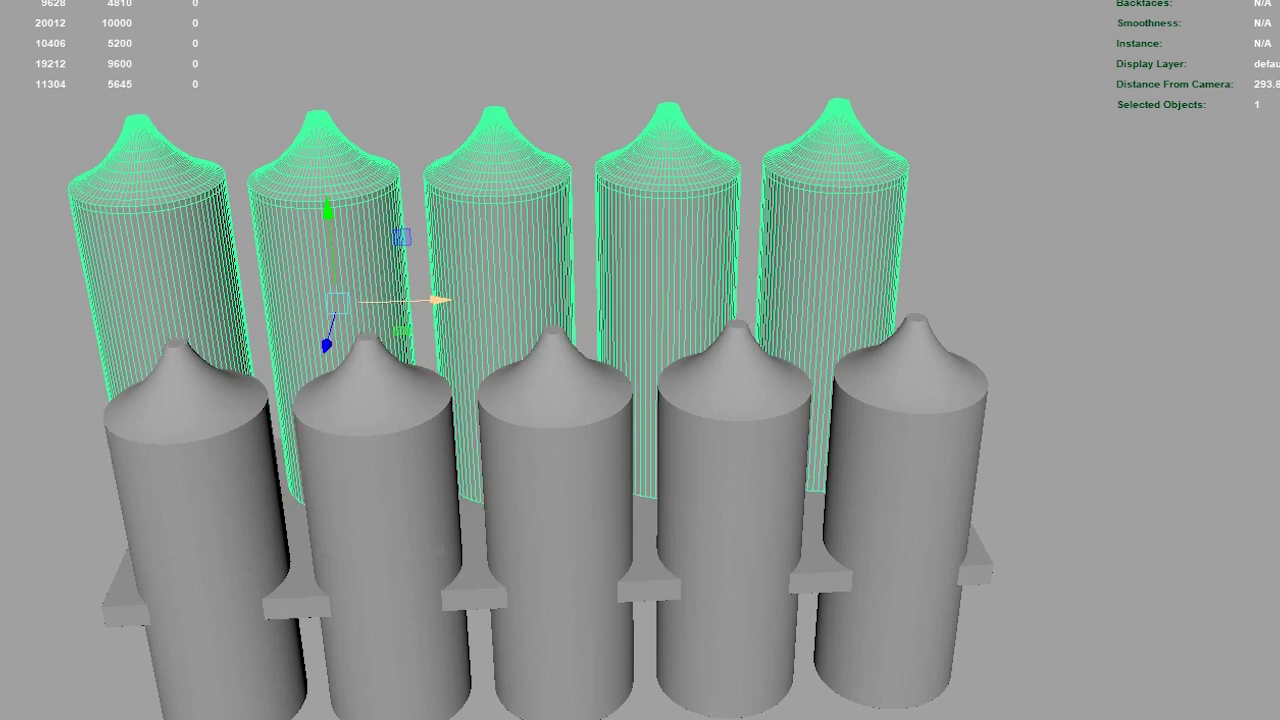
drag(434, 300, 422, 300)
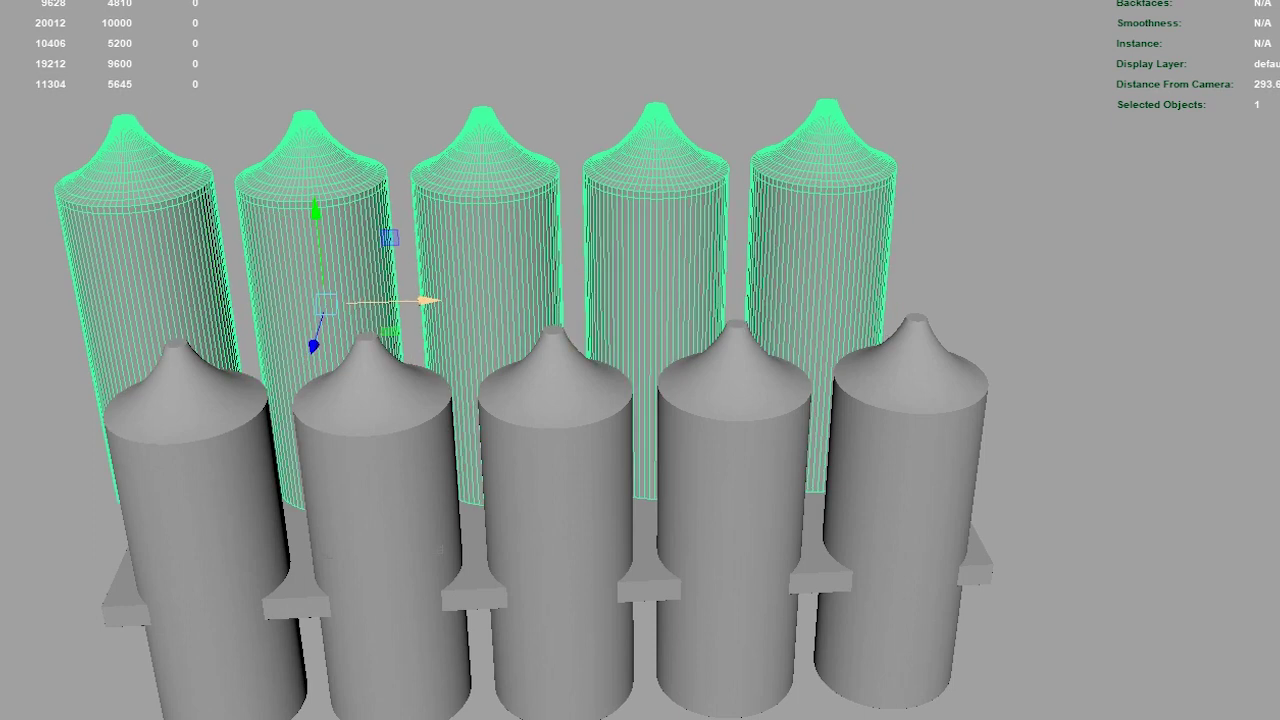
Step: Fine-tune the upper row's X position so each bottle lines up with the one below
mouse_move(541, 405)
alt+mouse_down()
mouse_move(691, 443)
mouse_move(694, 523)
mouse_move(586, 491)
mouse_move(756, 517)
mouse_move(660, 486)
mouse_move(666, 429)
alt+mouse_up()
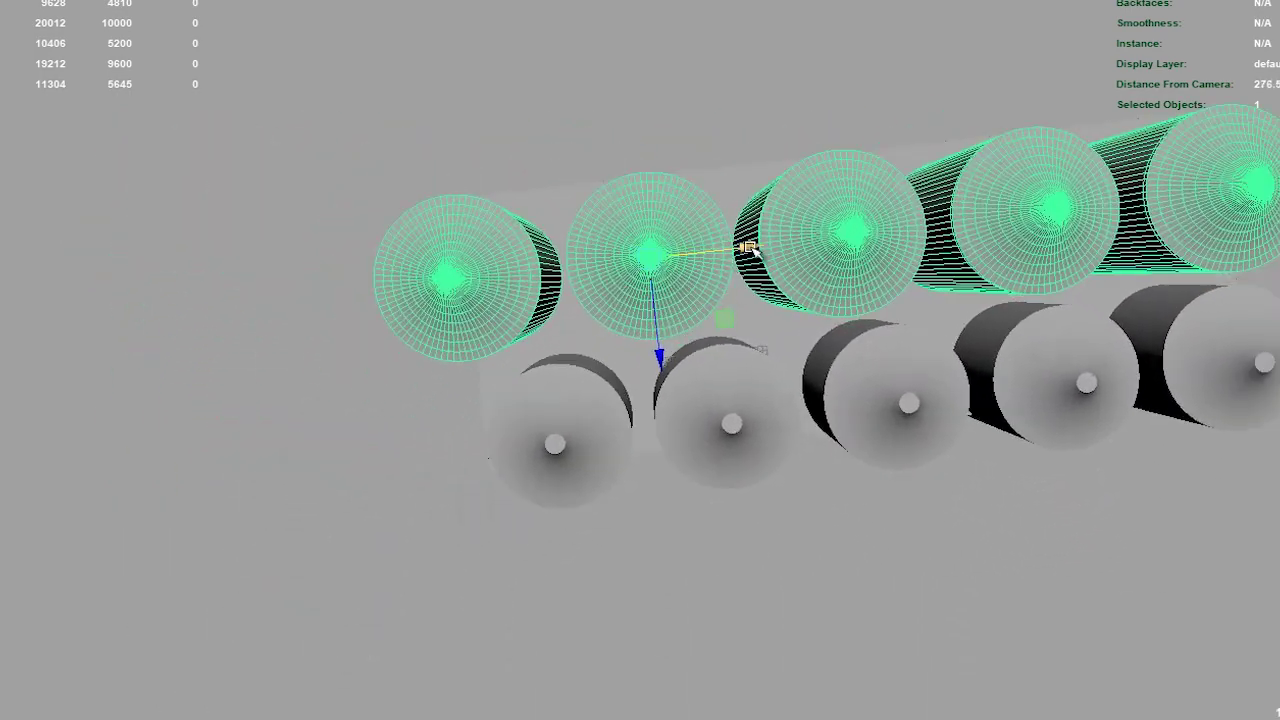
mouse_move(733, 252)
alt+mouse_down()
mouse_move(671, 391)
mouse_move(666, 294)
alt+mouse_up()
mouse_move(666, 294)
alt+right_down()
mouse_move(831, 357)
mouse_move(768, 357)
alt+right_up()
alt+drag(768, 357, 733, 473)
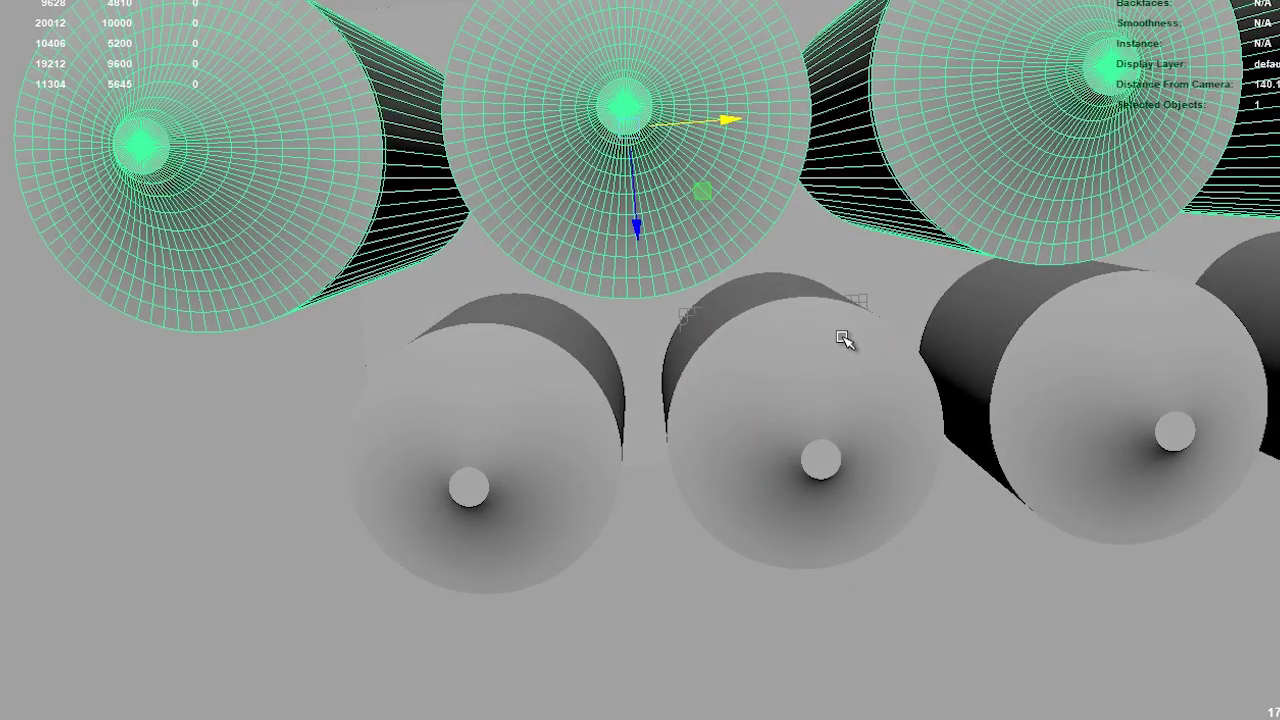
middle_drag(843, 340, 836, 338)
alt+drag(830, 401, 849, 375)
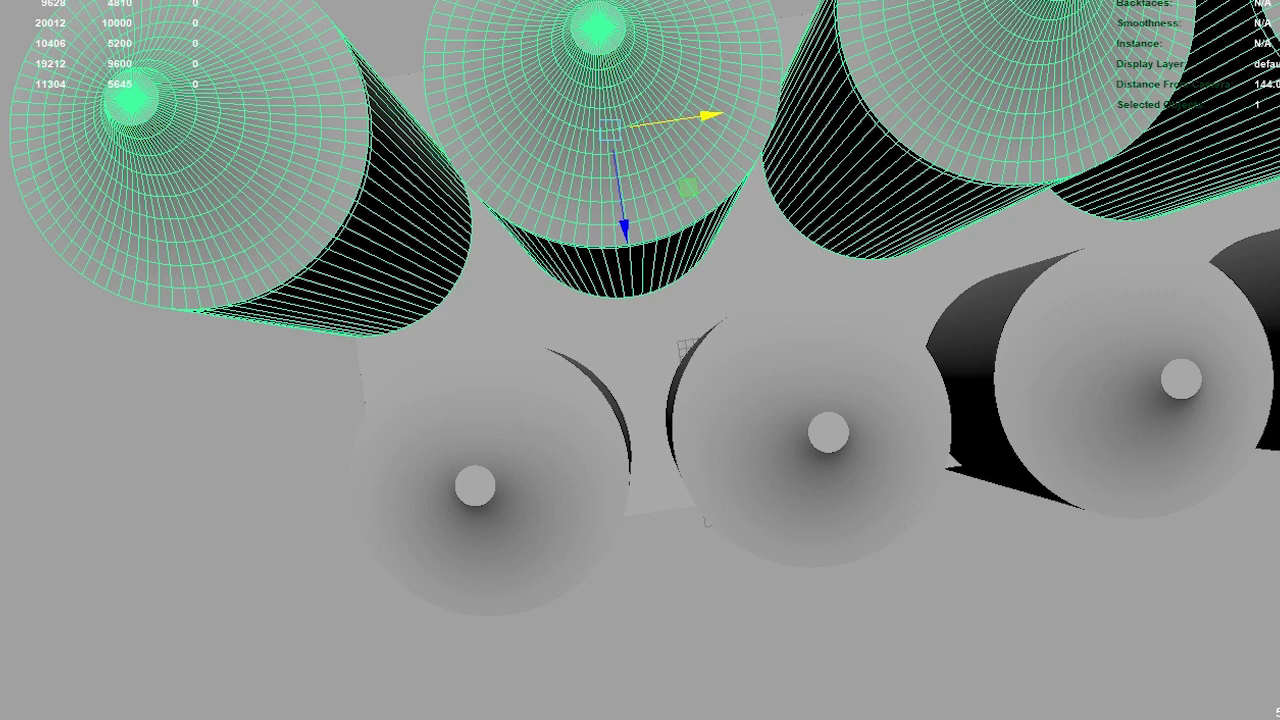
middle_drag(836, 338, 839, 338)
mouse_move(901, 338)
alt+mouse_down()
mouse_move(748, 331)
mouse_move(762, 246)
mouse_move(751, 217)
mouse_move(760, 230)
alt+mouse_up()
mouse_move(794, 423)
alt+mouse_down()
mouse_move(514, 380)
mouse_move(554, 614)
mouse_move(541, 543)
alt+mouse_up()
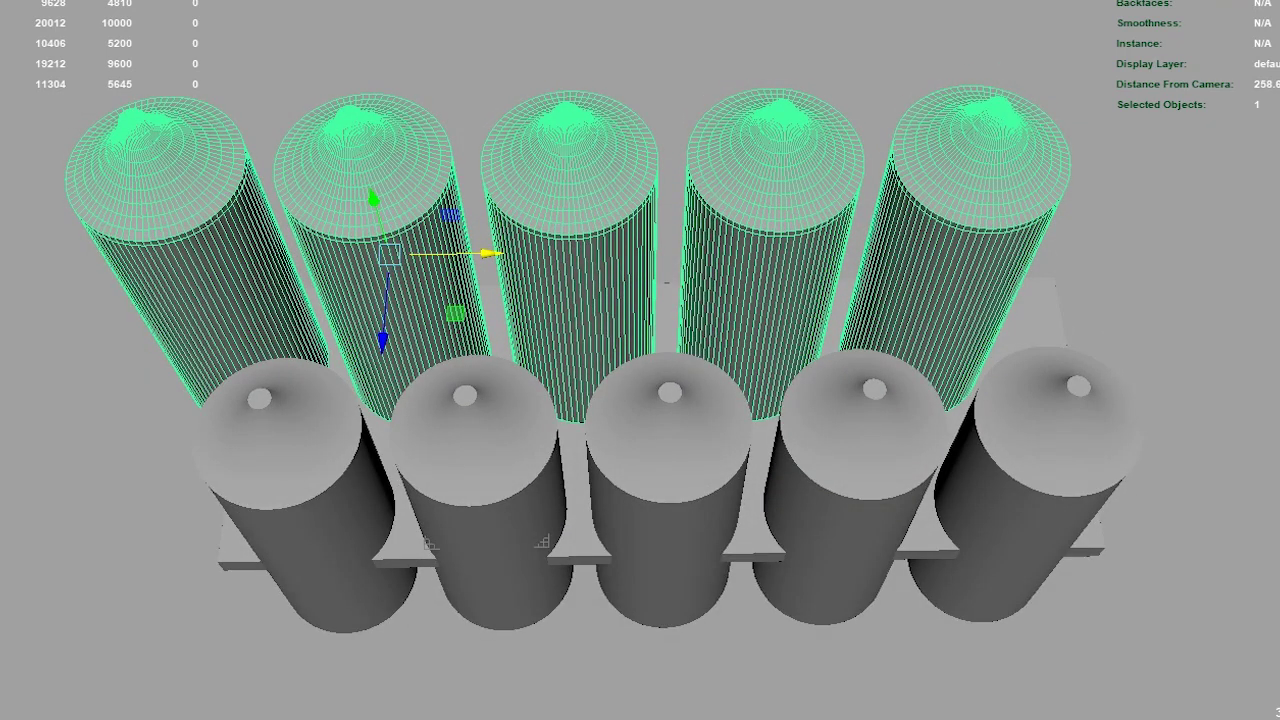
drag(489, 254, 484, 254)
mouse_move(422, 353)
alt+mouse_down()
mouse_move(654, 391)
mouse_move(666, 449)
mouse_move(953, 398)
alt+mouse_up()
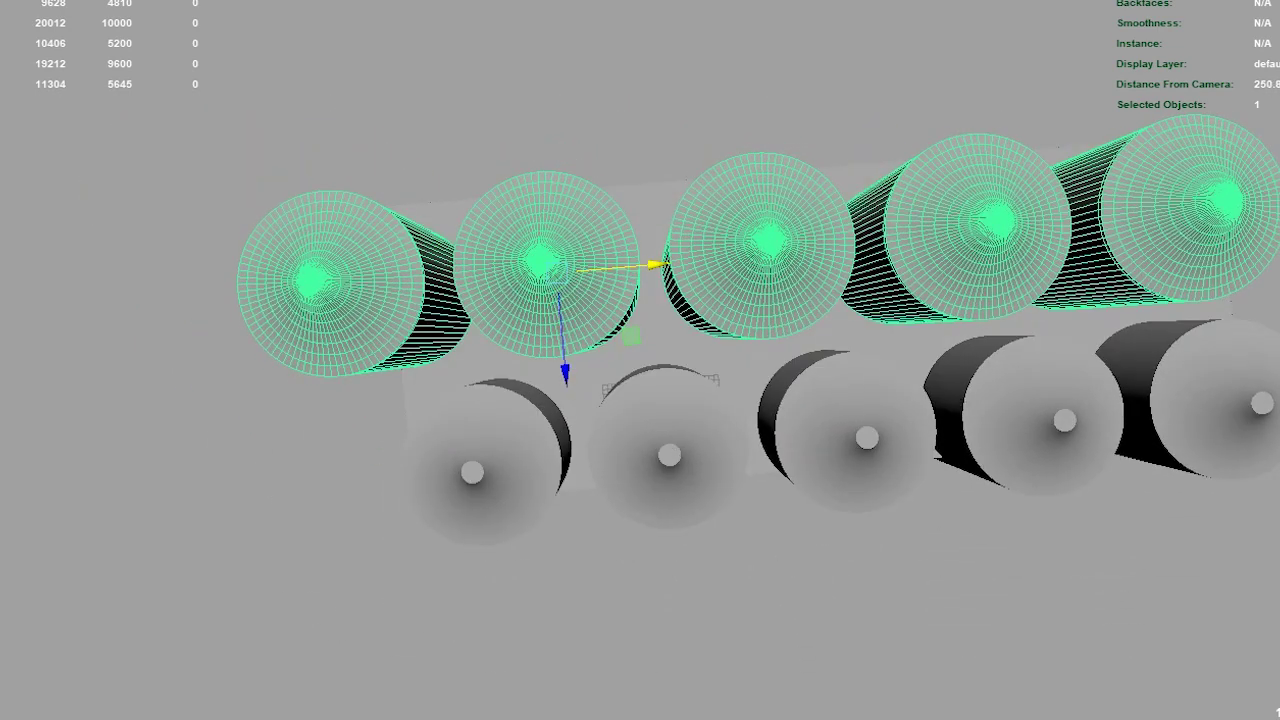
drag(620, 268, 628, 268)
scroll(677, 426, up, 1)
scroll(674, 423, up, 1)
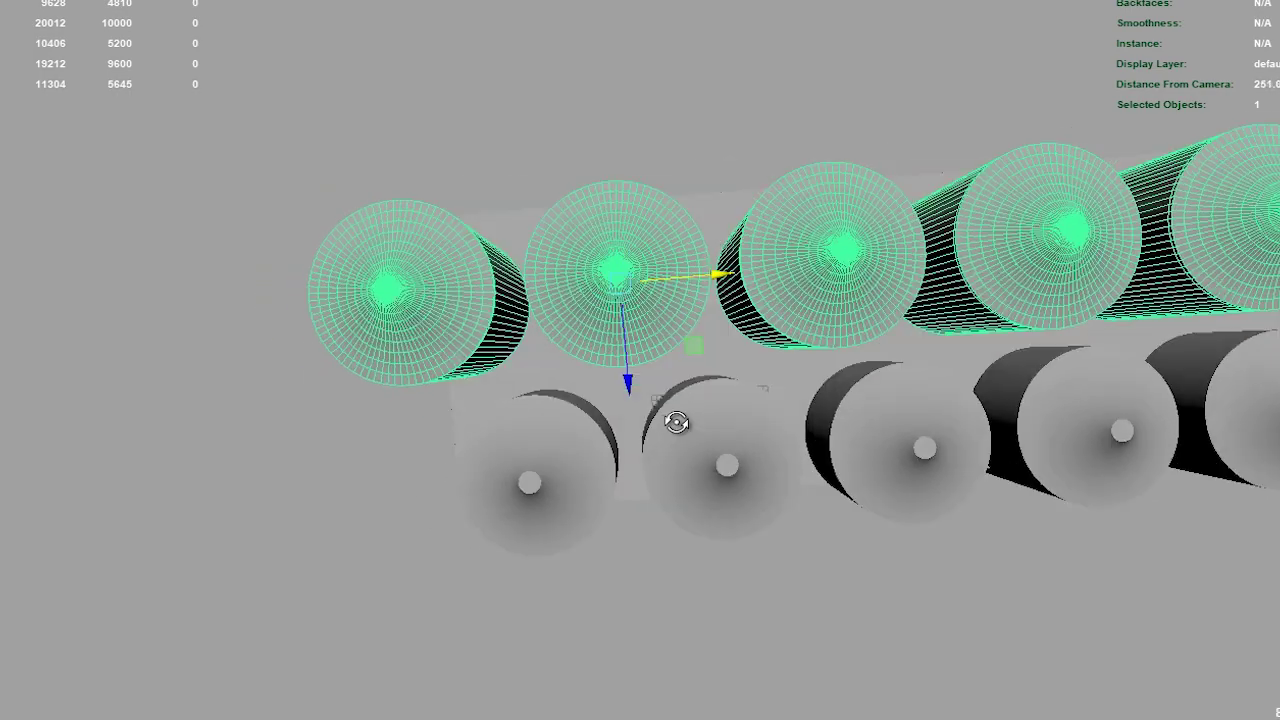
scroll(669, 434, up, 2)
scroll(745, 485, up, 3)
mouse_move(745, 485)
alt+mouse_down()
mouse_move(808, 471)
mouse_move(817, 320)
alt+mouse_up()
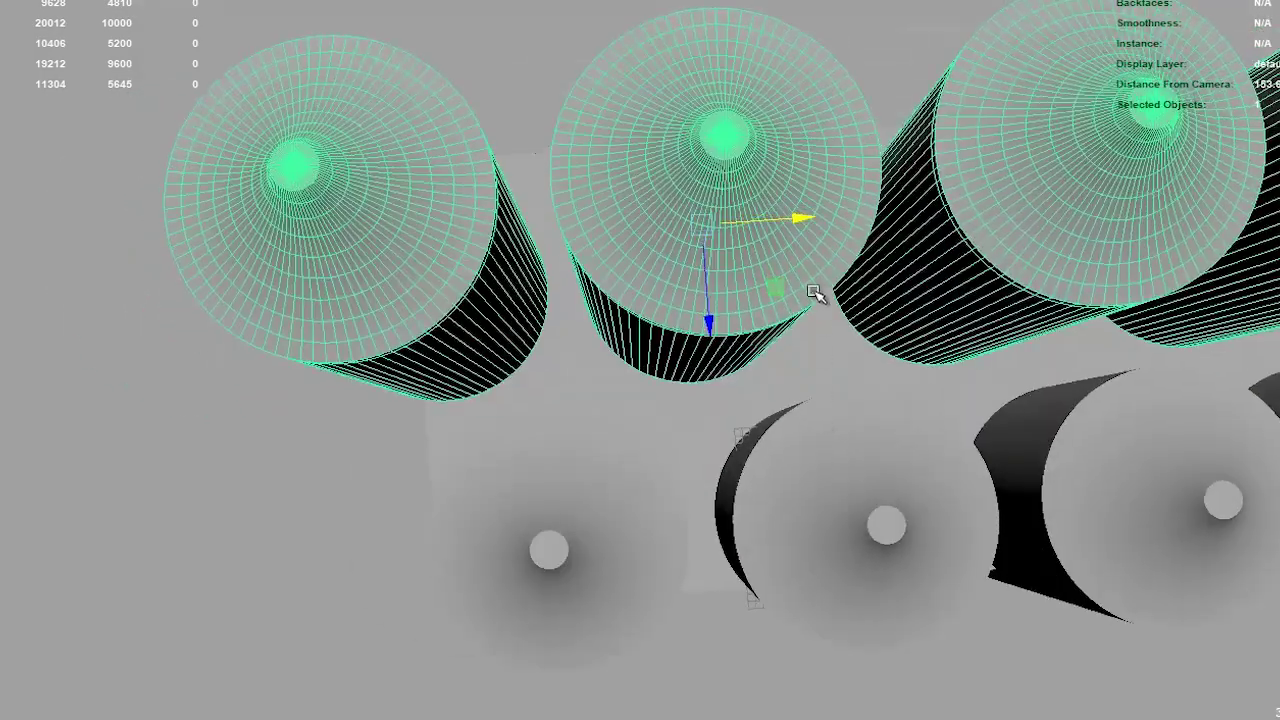
mouse_move(795, 220)
alt+mouse_down()
mouse_move(777, 366)
mouse_move(752, 388)
mouse_move(623, 420)
mouse_move(597, 309)
mouse_move(606, 234)
mouse_move(556, 391)
alt+mouse_up()
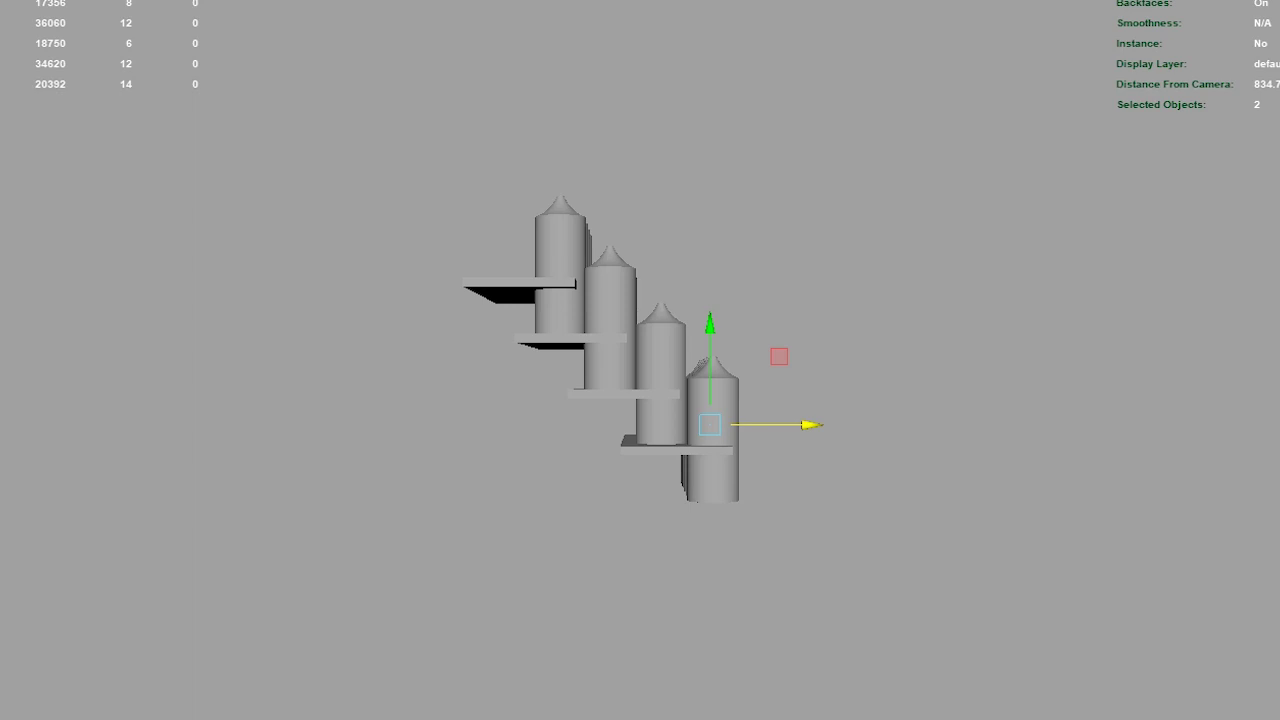
Step: Rotate the shelf slab 90° upright and slide it left to the rack's side
mouse_move(705, 453)
alt+mouse_down()
mouse_move(614, 437)
mouse_move(886, 416)
alt+mouse_up()
drag(795, 412, 1169, 381)
drag(790, 413, 893, 386)
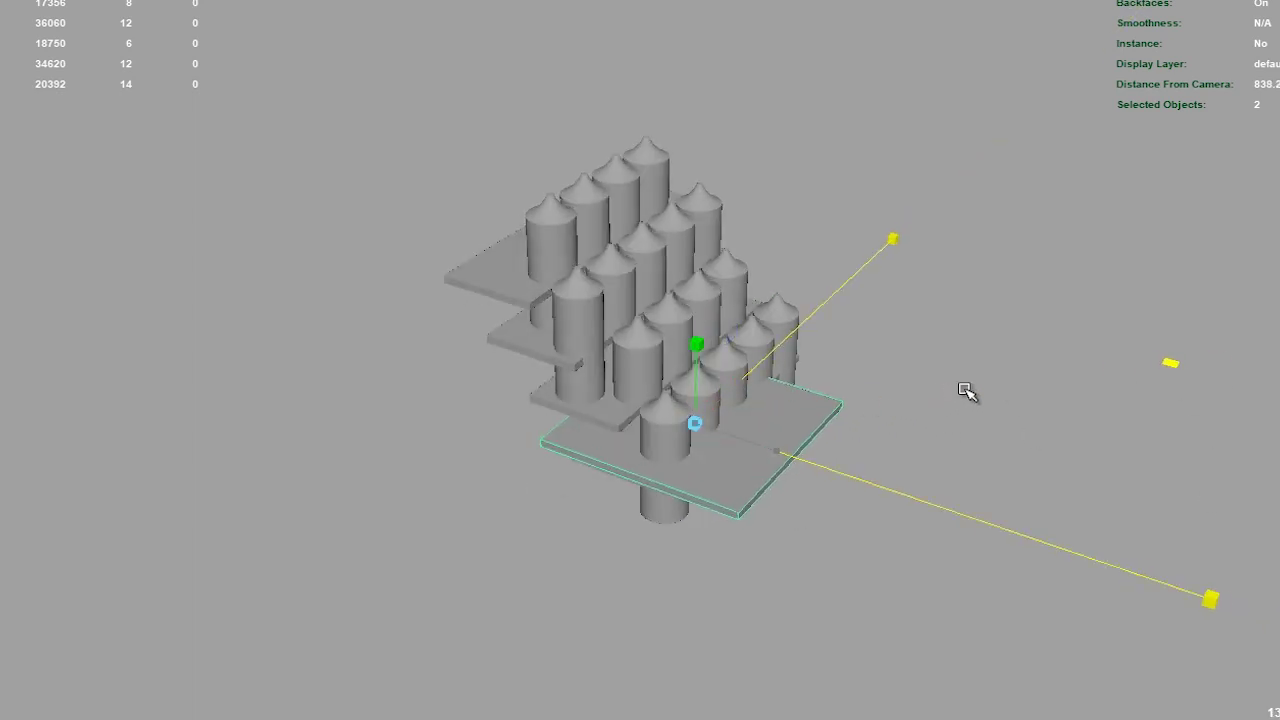
key(e)
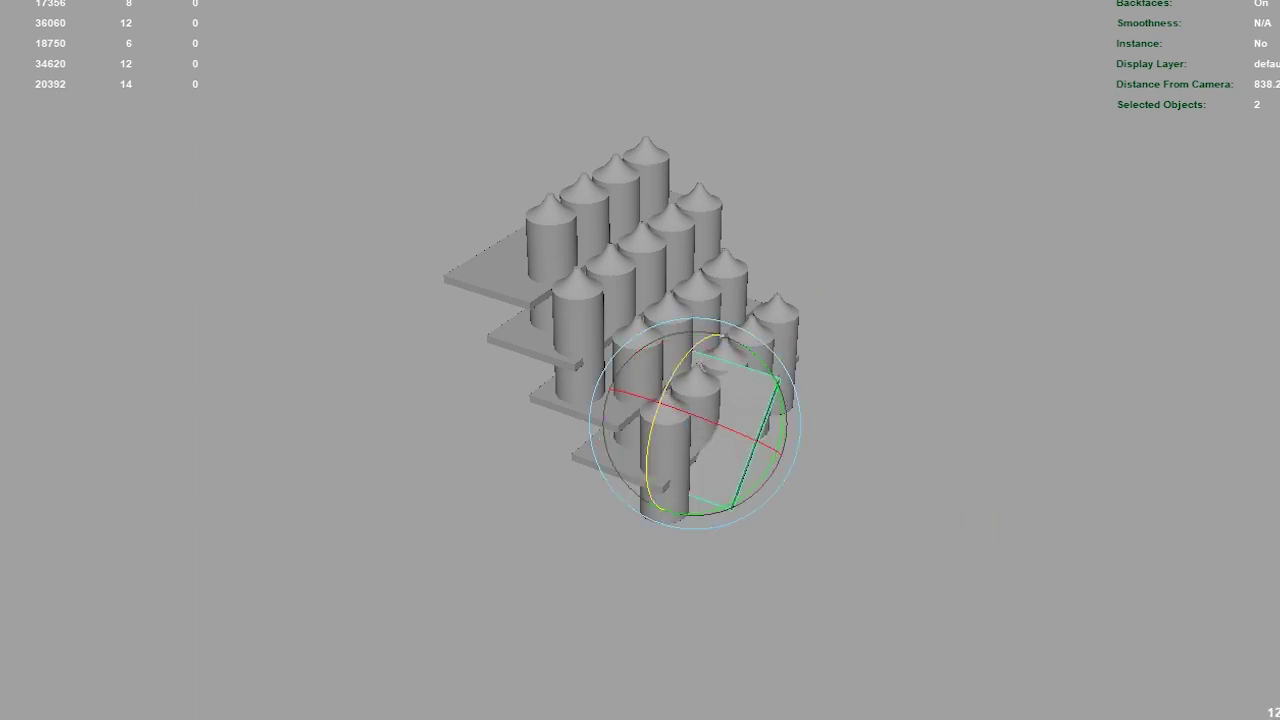
key(ctrl+z)
alt+drag(1043, 357, 709, 400)
key(w)
mouse_move(663, 437)
mouse_down()
mouse_move(491, 471)
mouse_move(566, 434)
mouse_move(380, 483)
mouse_move(466, 511)
mouse_move(660, 446)
mouse_up()
scroll(557, 491, up, 5)
right_drag(657, 298, 540, 310)
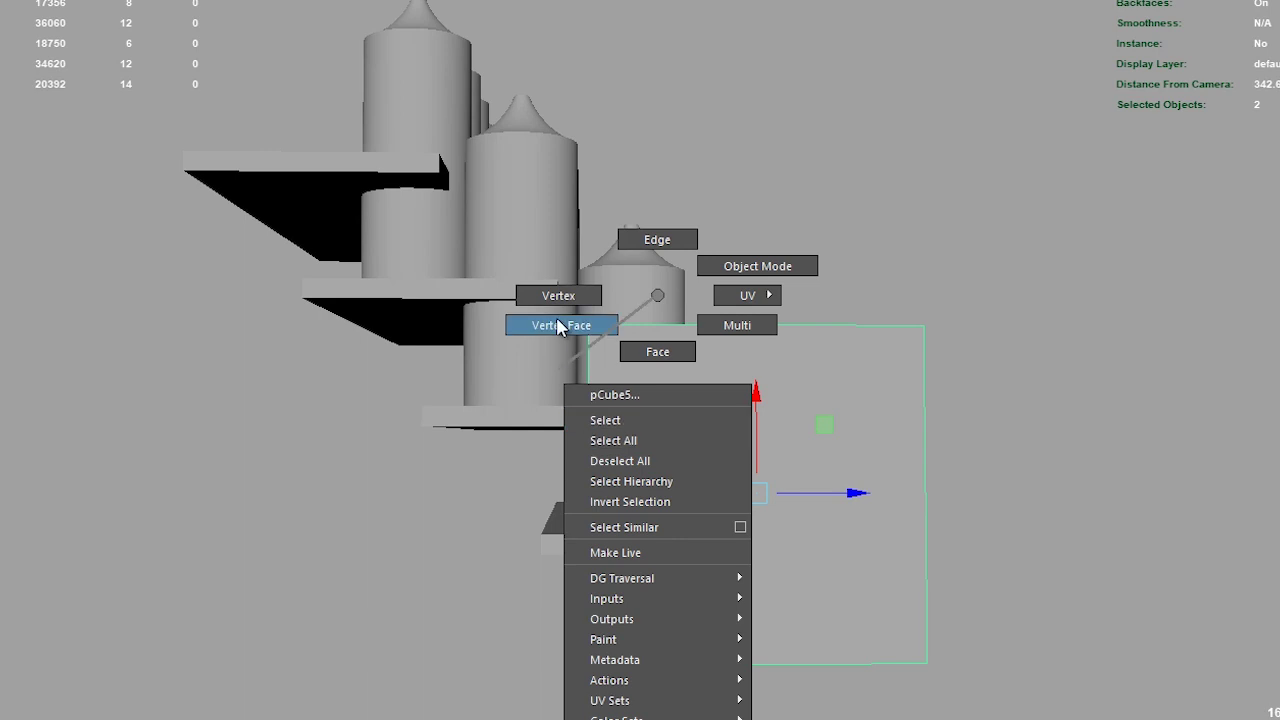
Step: Widen the side panel and raise its top edge by moving its vertices
scroll(568, 378, down, 5)
mouse_move(581, 410)
mouse_down()
mouse_move(563, 410)
mouse_move(580, 362)
mouse_move(403, 298)
mouse_up()
mouse_move(607, 265)
mouse_down()
mouse_move(611, 123)
mouse_move(640, 229)
mouse_move(634, 163)
mouse_move(671, 340)
mouse_move(373, 317)
mouse_move(971, 420)
mouse_move(763, 363)
mouse_up()
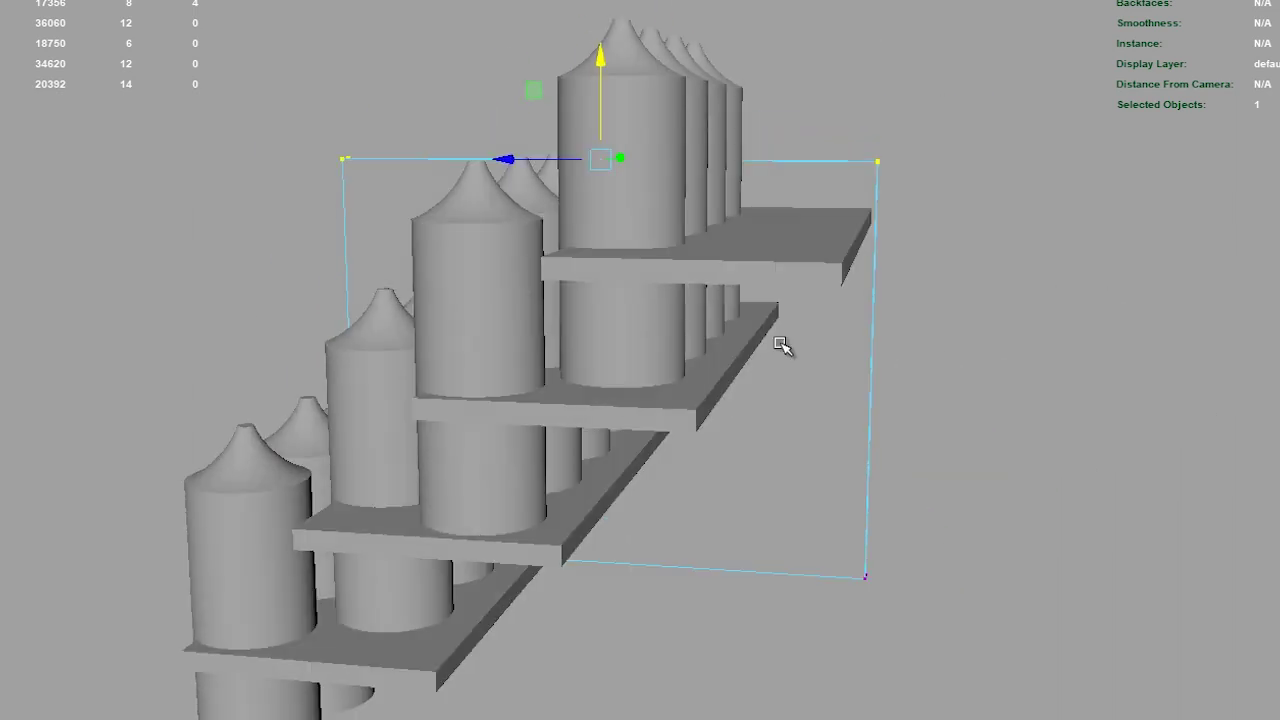
mouse_move(792, 273)
alt+mouse_down()
mouse_move(540, 647)
mouse_move(474, 706)
alt+mouse_up()
alt+drag(623, 645, 571, 523)
scroll(532, 615, up, 5)
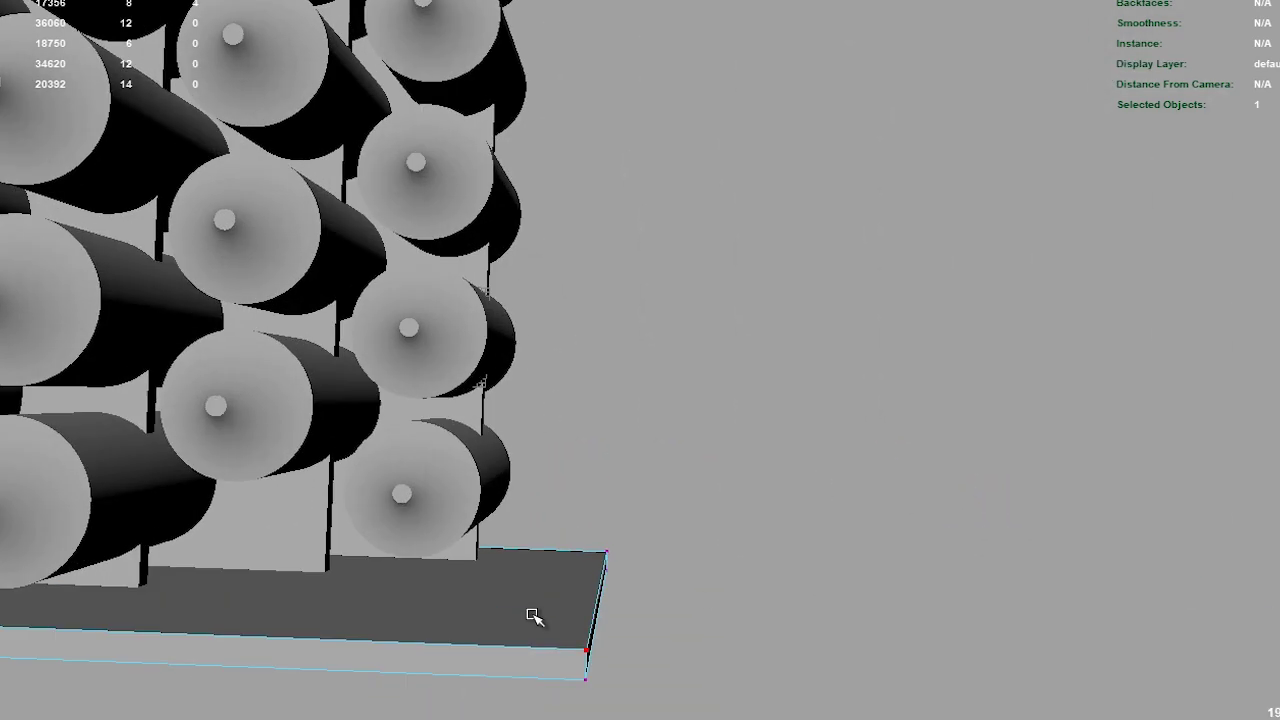
drag(698, 619, 466, 574)
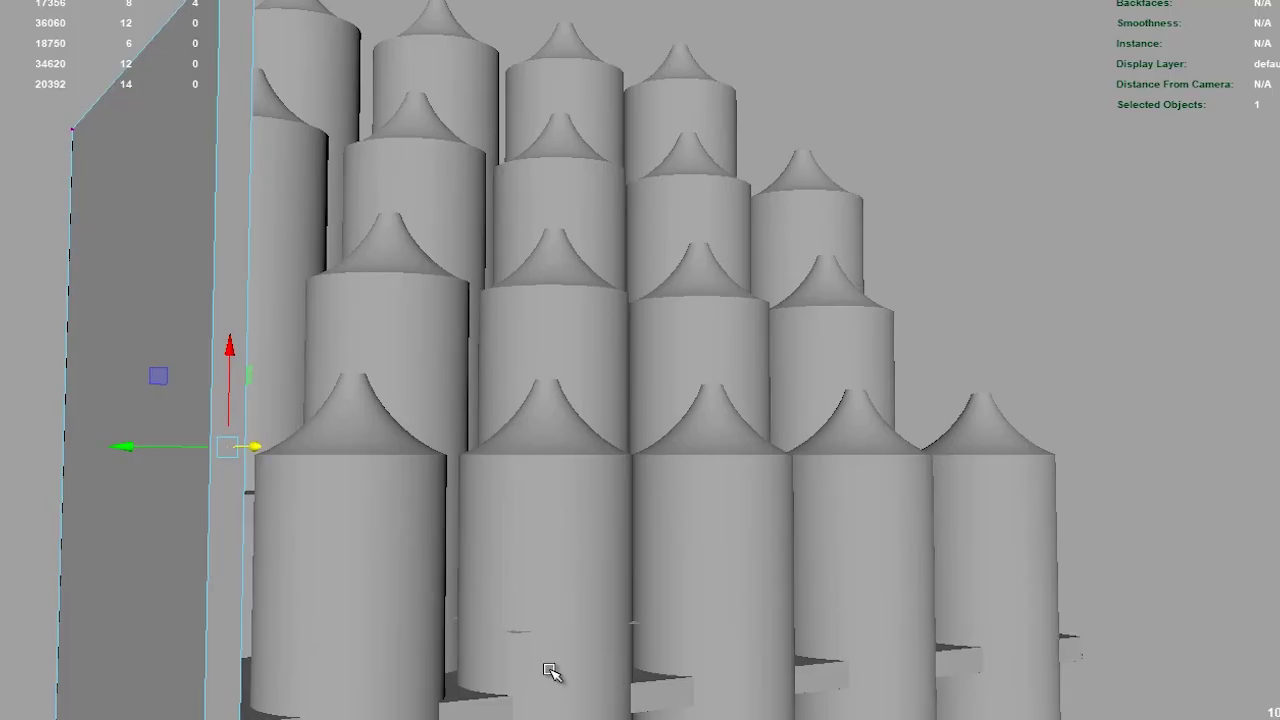
Step: Extend the panel's bottom edge down to the floor
alt+drag(607, 670, 686, 309)
alt+right_drag(686, 309, 731, 471)
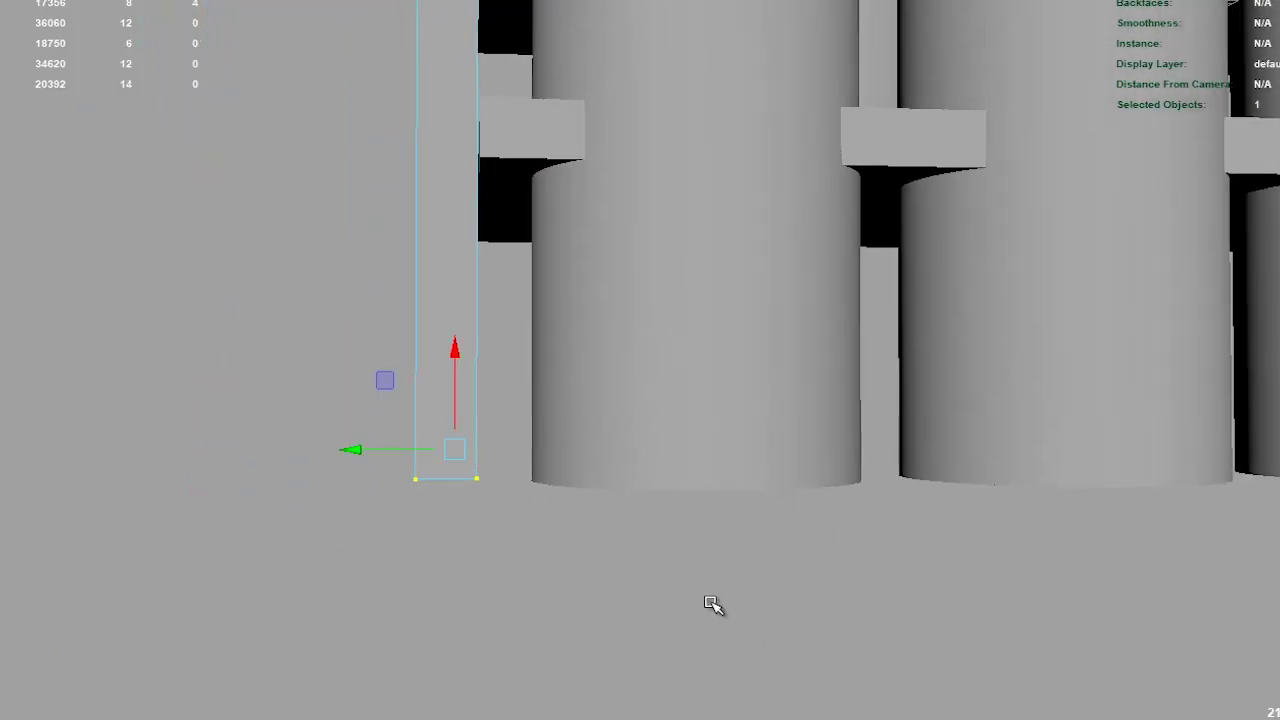
alt+drag(721, 608, 648, 565)
drag(615, 507, 602, 531)
mouse_move(490, 575)
alt+mouse_down()
mouse_move(651, 577)
mouse_move(671, 506)
mouse_move(560, 600)
alt+mouse_up()
mouse_move(668, 294)
alt+mouse_down()
mouse_move(646, 691)
mouse_move(503, 609)
mouse_move(560, 498)
mouse_move(311, 523)
mouse_move(983, 430)
mouse_move(686, 506)
mouse_move(677, 306)
mouse_move(609, 420)
mouse_move(648, 482)
alt+mouse_up()
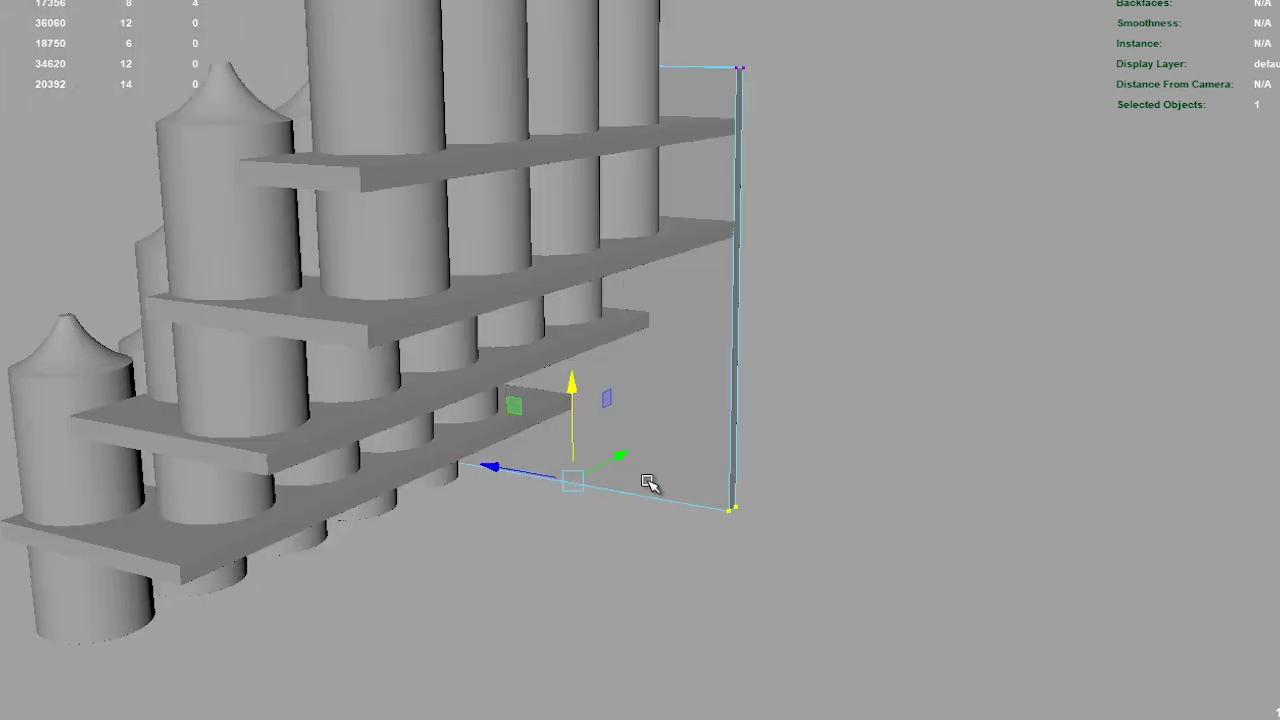
Step: Deselect the side panel and create a new polygon cube
right_drag(735, 358, 665, 457)
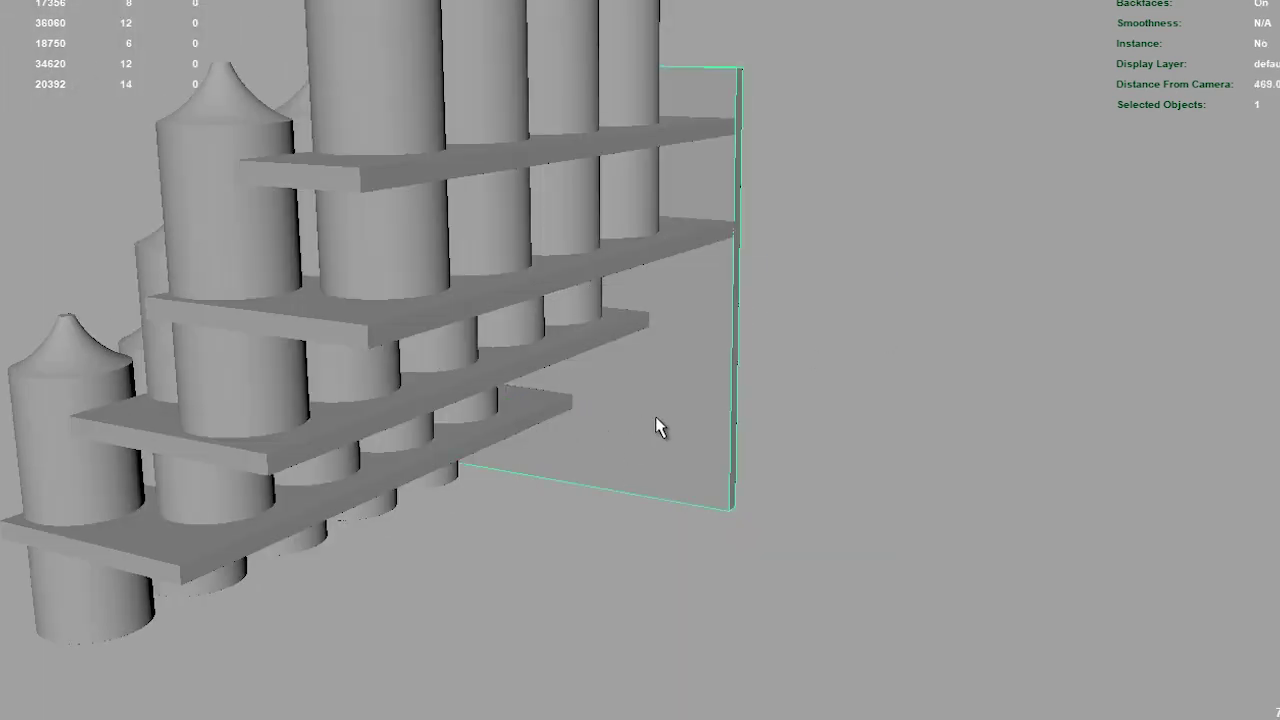
click(250, 400)
scroll(300, 440, down, 3)
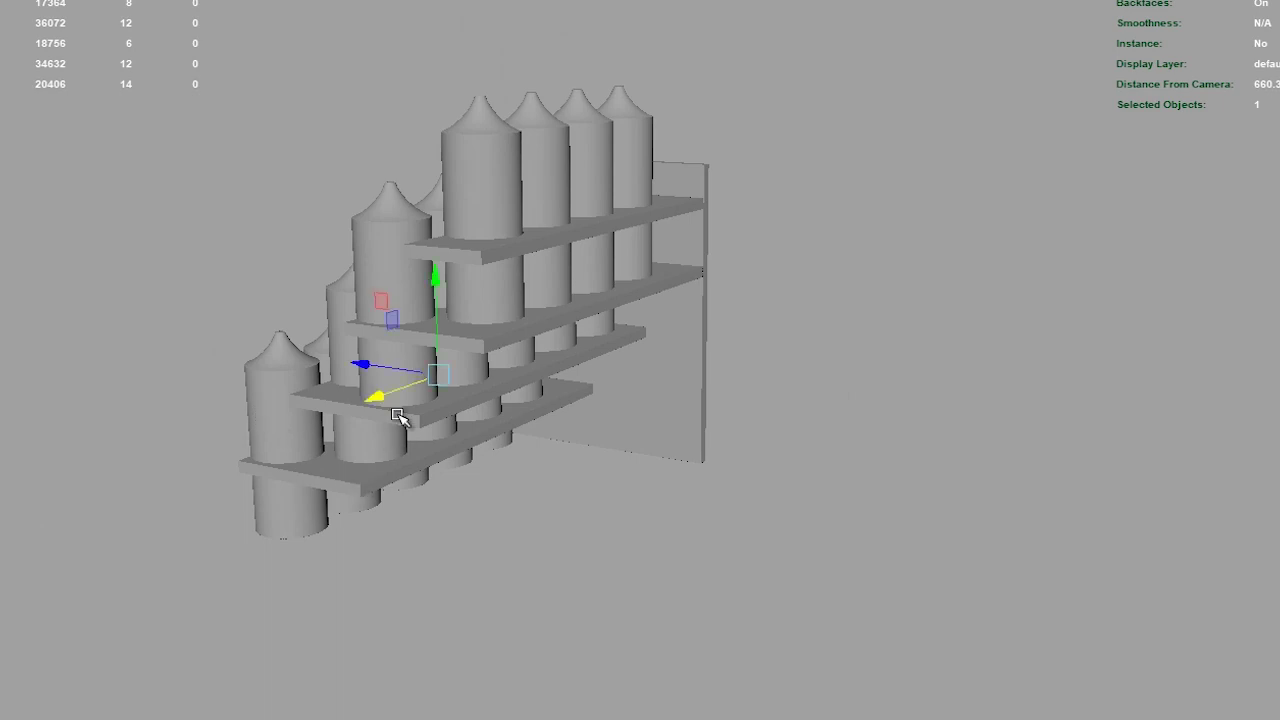
Step: Scale the cube wider, lower it along Y and stretch it left along X
mouse_move(611, 401)
mouse_down()
mouse_move(743, 380)
mouse_move(677, 372)
mouse_move(683, 395)
mouse_move(645, 387)
mouse_up()
scroll(683, 395, up, 3)
middle_drag(484, 245, 478, 248)
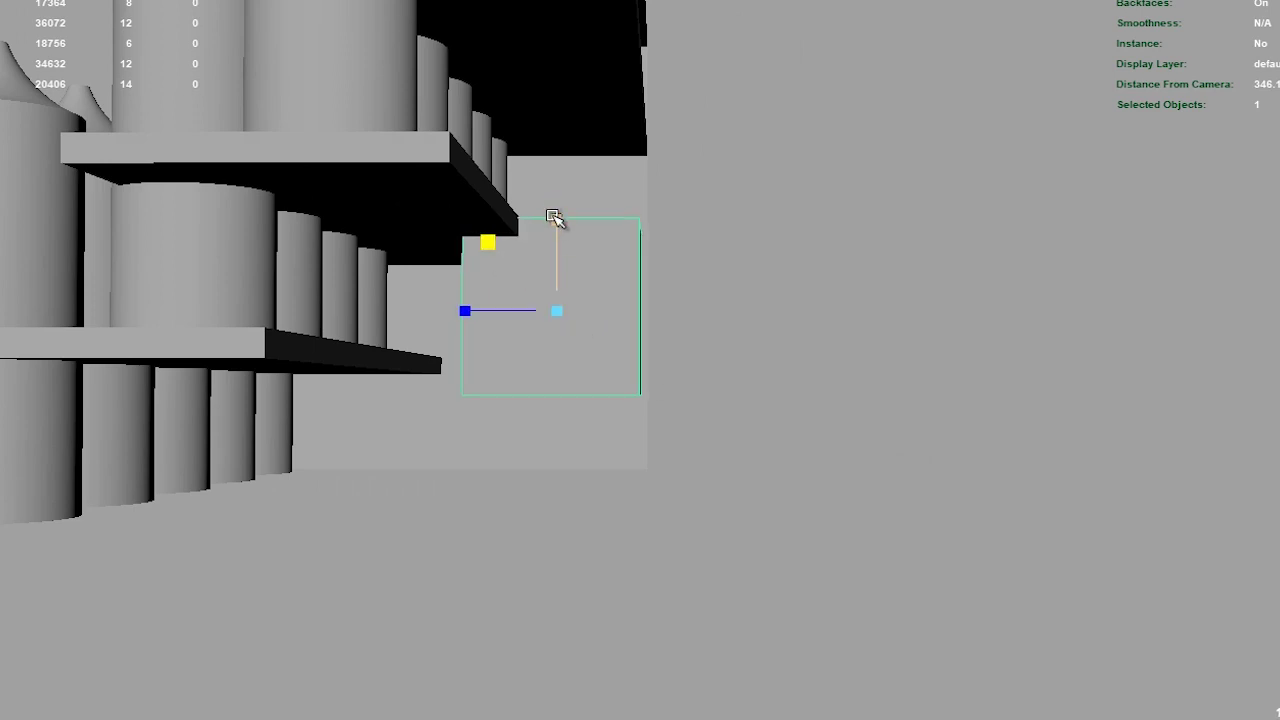
drag(464, 311, 446, 306)
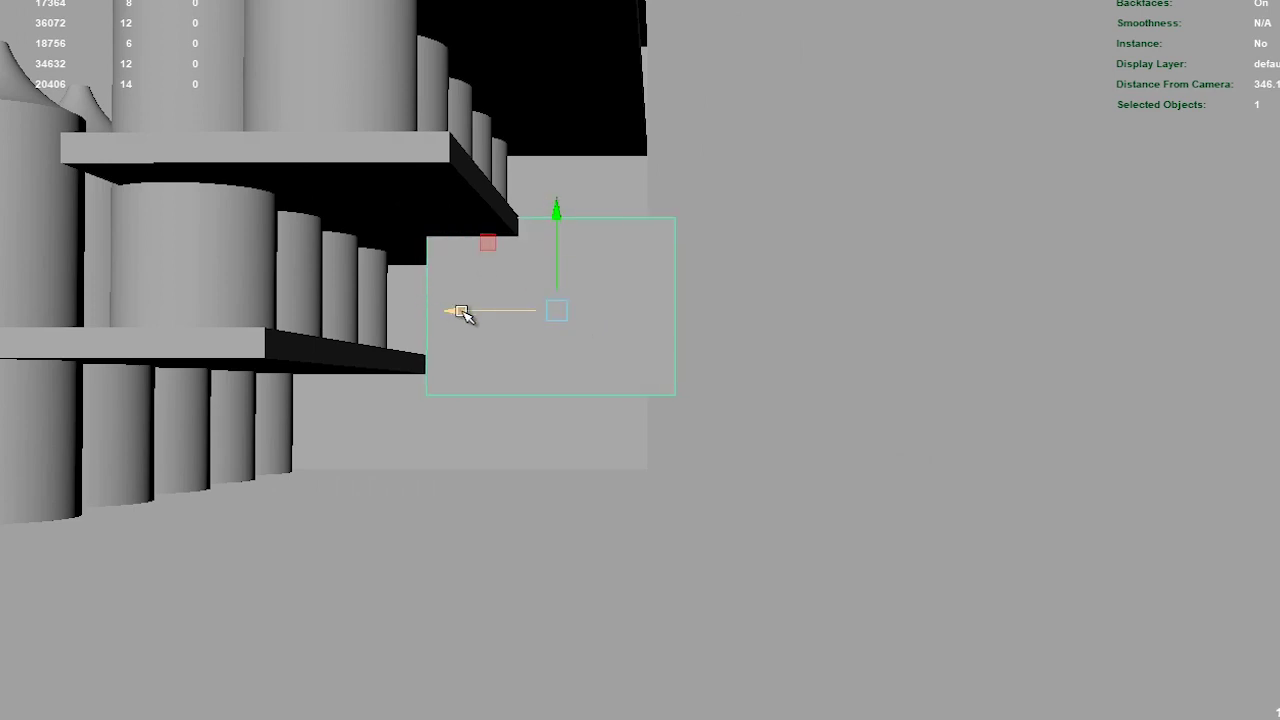
key(w)
mouse_move(443, 309)
alt+mouse_down()
mouse_move(557, 217)
mouse_move(591, 271)
mouse_move(566, 351)
mouse_move(466, 331)
alt+mouse_up()
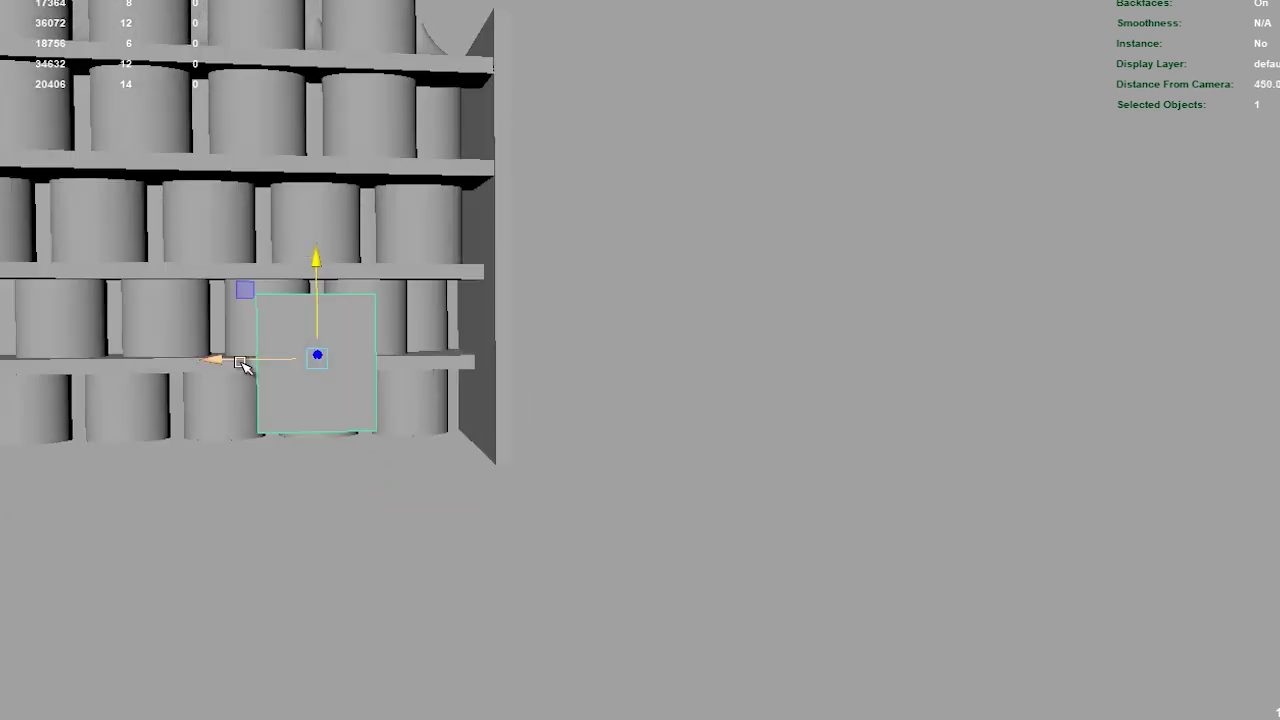
mouse_move(215, 362)
mouse_down()
mouse_move(100, 357)
mouse_move(354, 494)
mouse_up()
scroll(609, 206, up, 3)
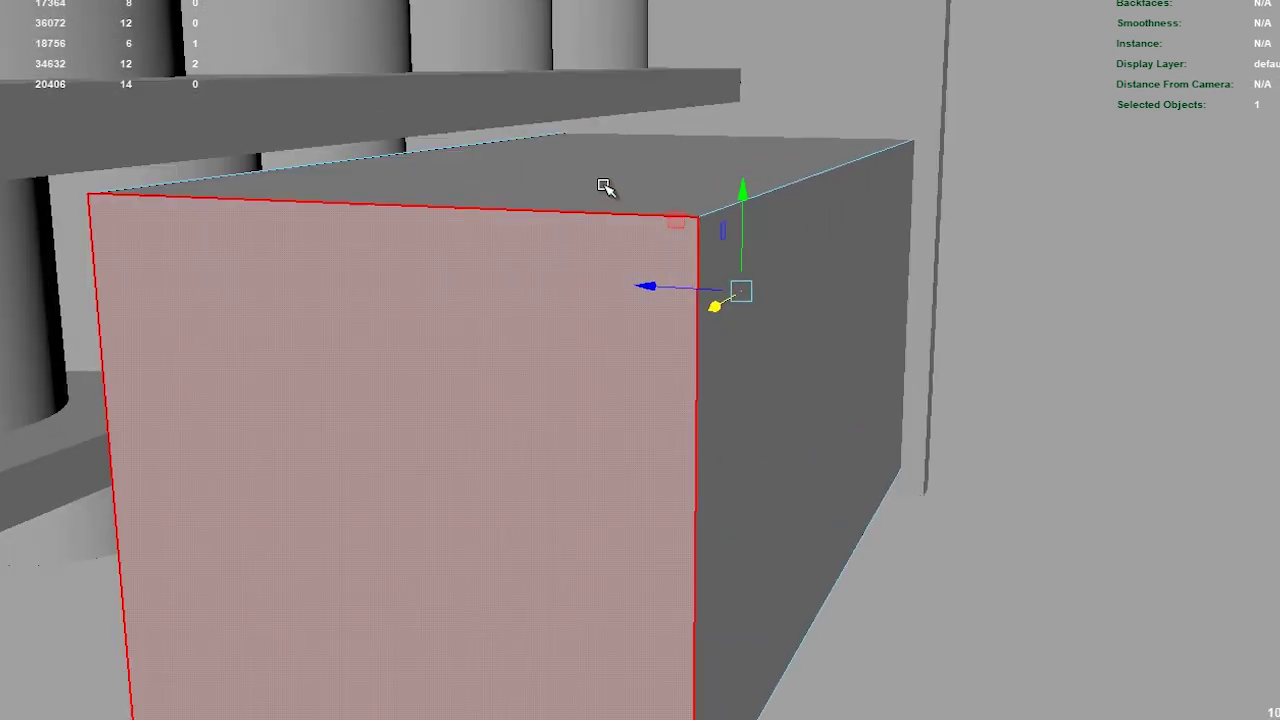
Step: Inset the box's top face with an extrude offset to form a thin rim
right_click(603, 177)
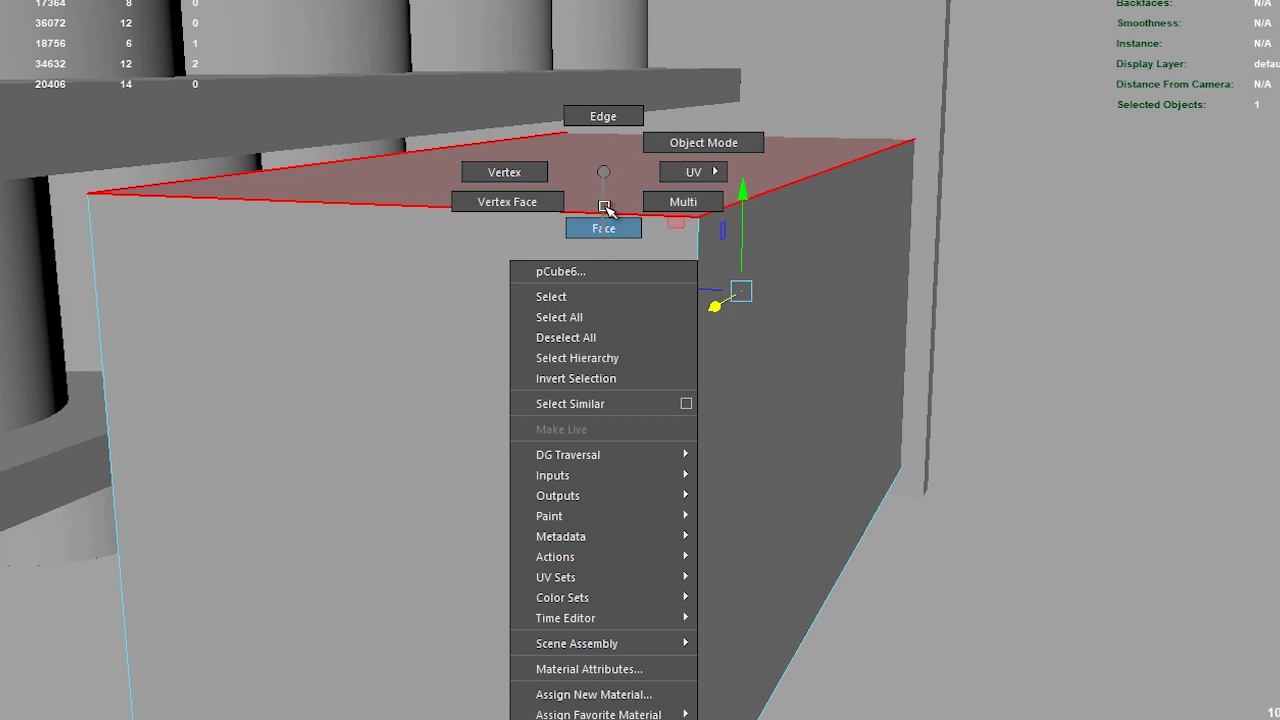
click(604, 228)
click(608, 283)
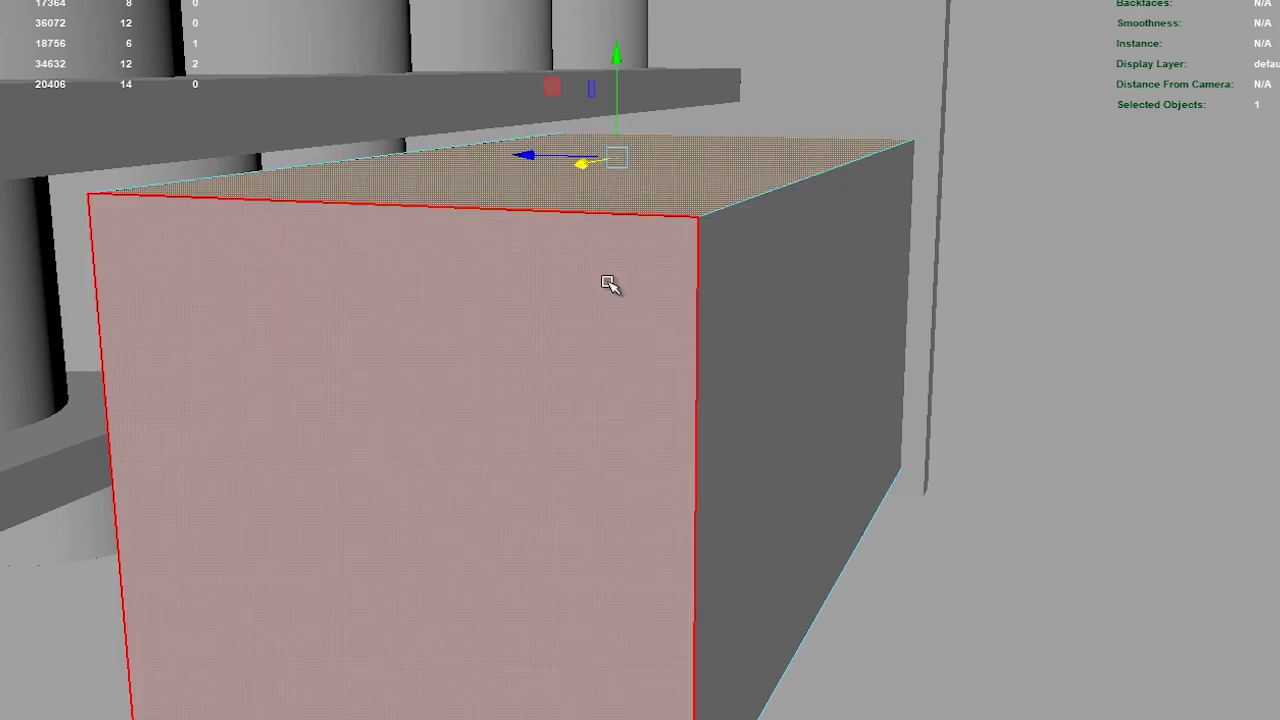
alt+drag(608, 283, 558, 313)
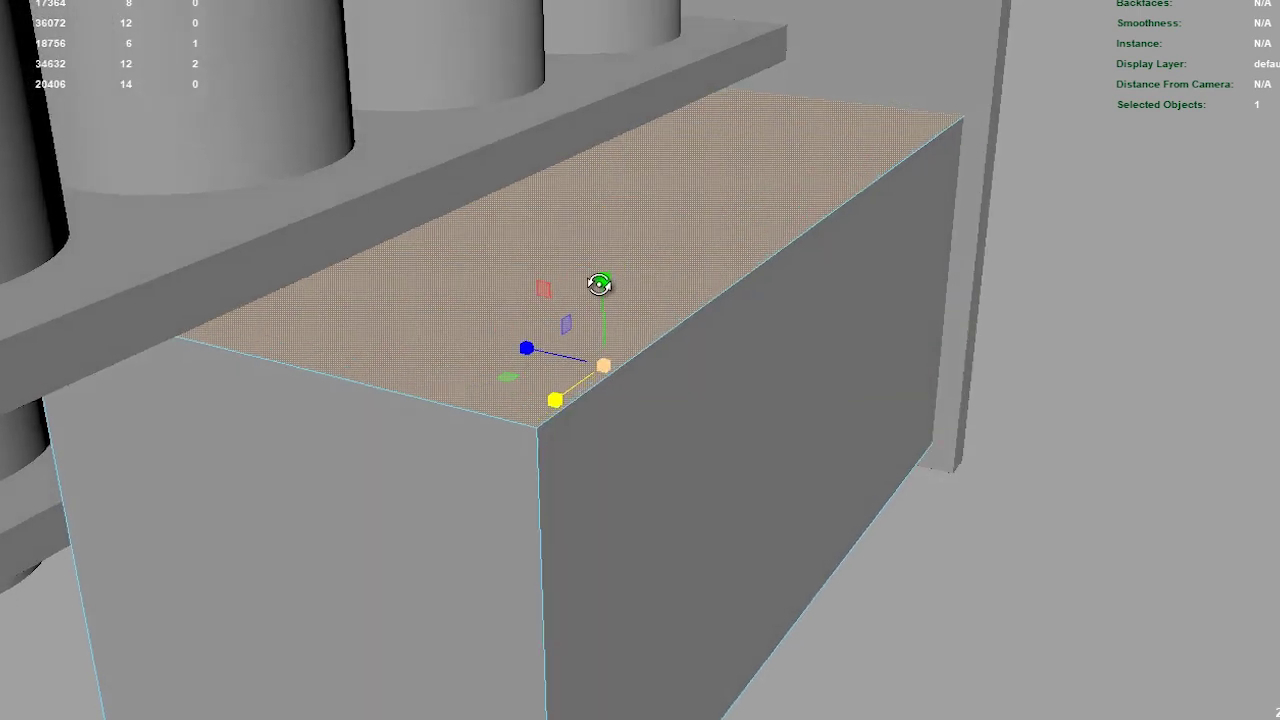
mouse_move(506, 366)
mouse_down()
mouse_move(523, 346)
mouse_move(431, 343)
mouse_move(391, 357)
mouse_move(436, 360)
mouse_move(437, 318)
mouse_up()
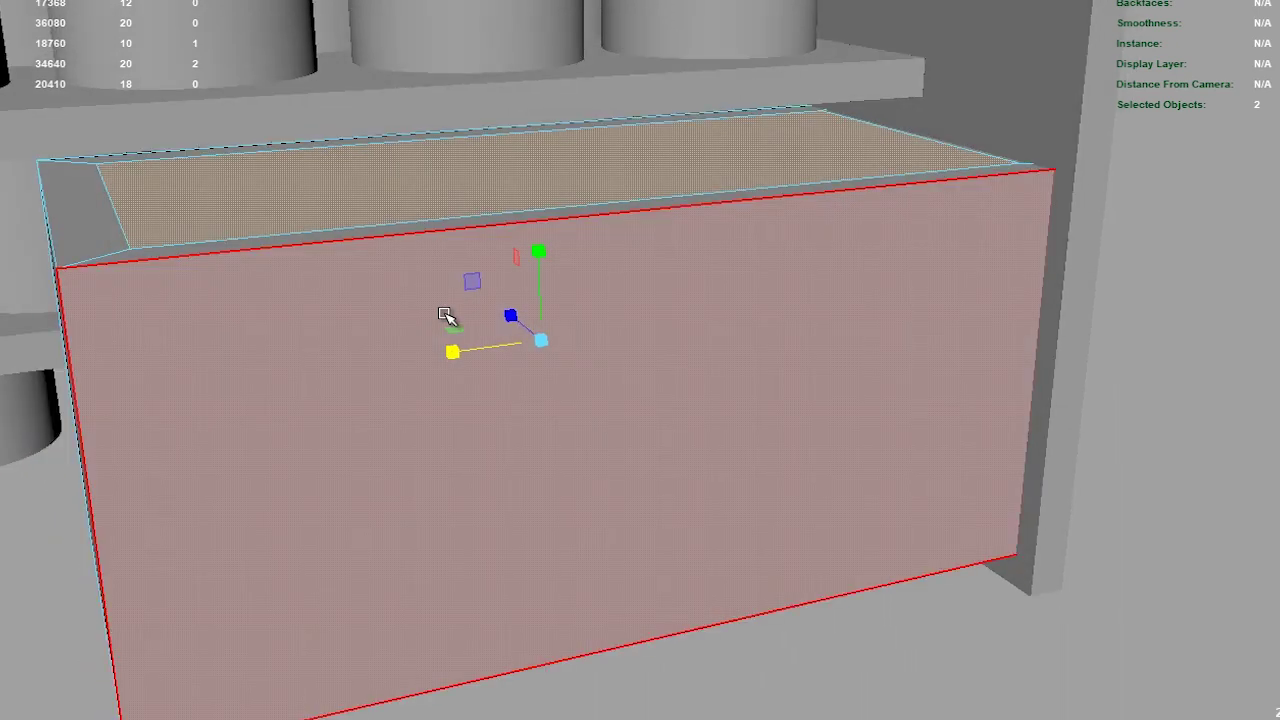
Step: Extrude the inset face down into the box to hollow it, viewing in X-ray
key(ctrl+e)
drag(558, 100, 562, 180)
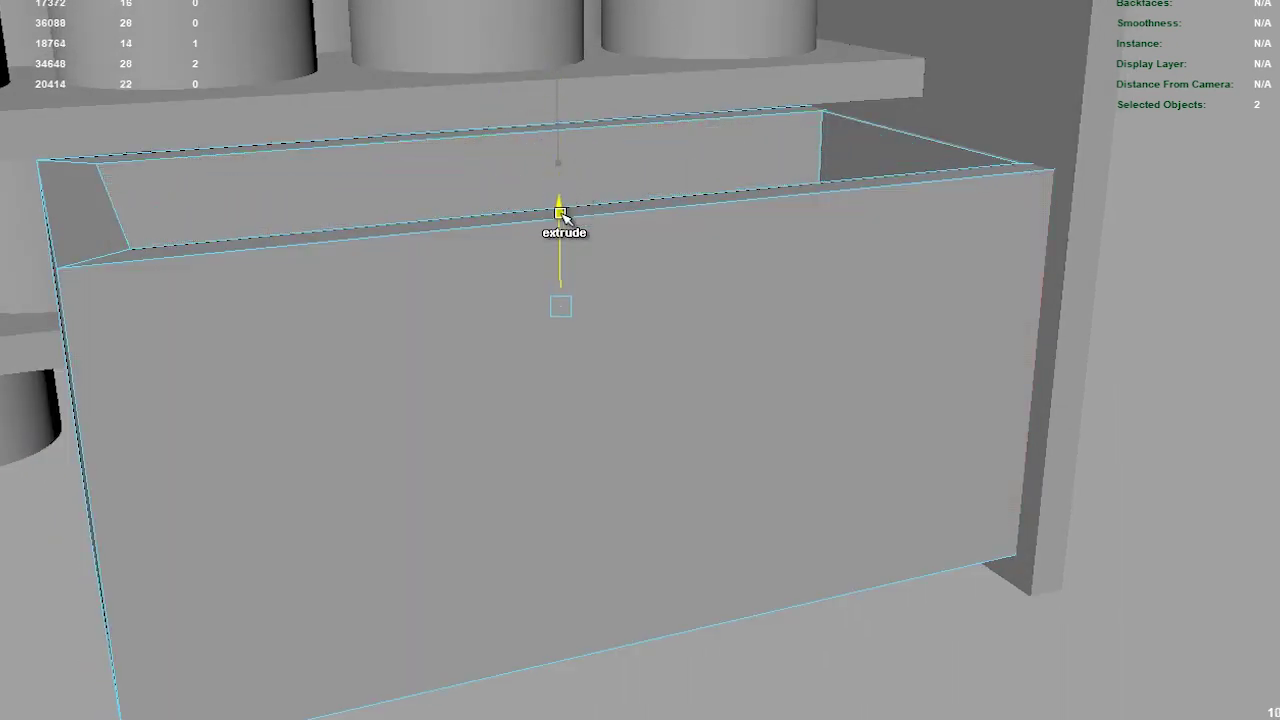
key(alt+x)
mouse_move(628, 423)
alt+mouse_down()
mouse_move(603, 286)
mouse_move(563, 263)
mouse_move(546, 418)
mouse_move(557, 437)
mouse_move(714, 427)
mouse_move(651, 428)
mouse_move(646, 471)
mouse_move(331, 486)
mouse_move(371, 471)
alt+mouse_up()
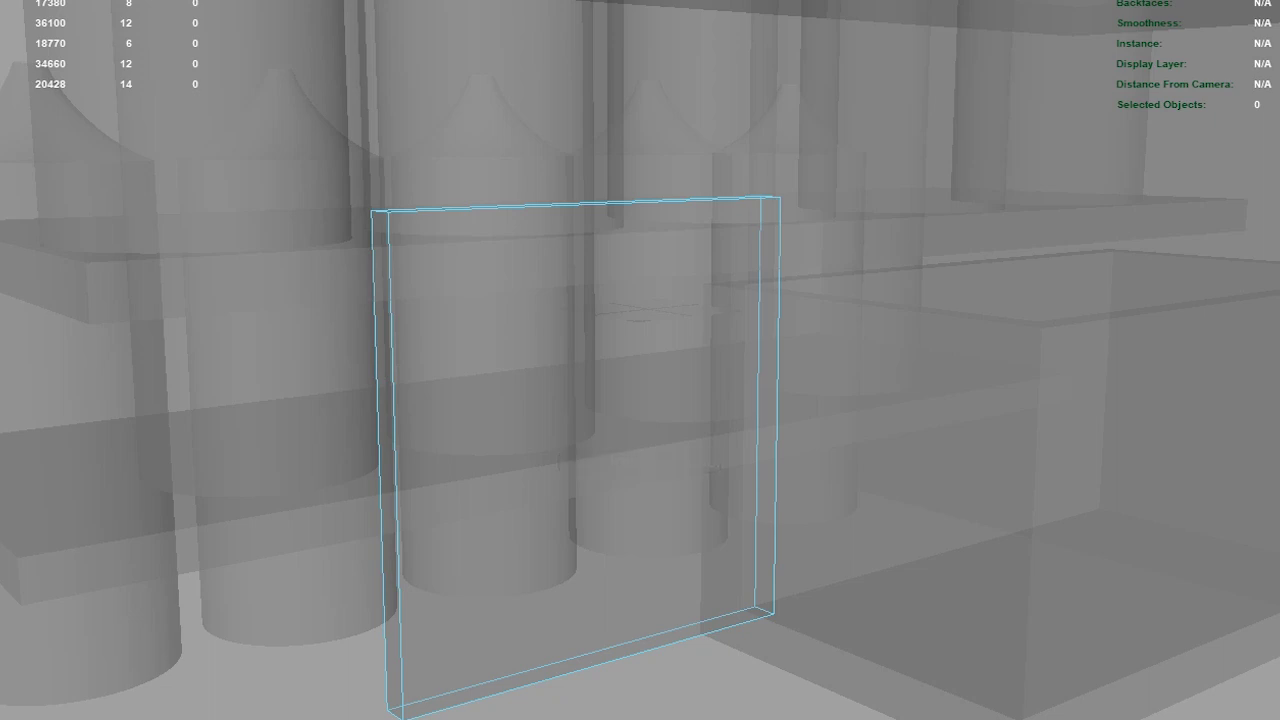
Step: Add two edge loops across the wall and spread them apart vertically
click(393, 352)
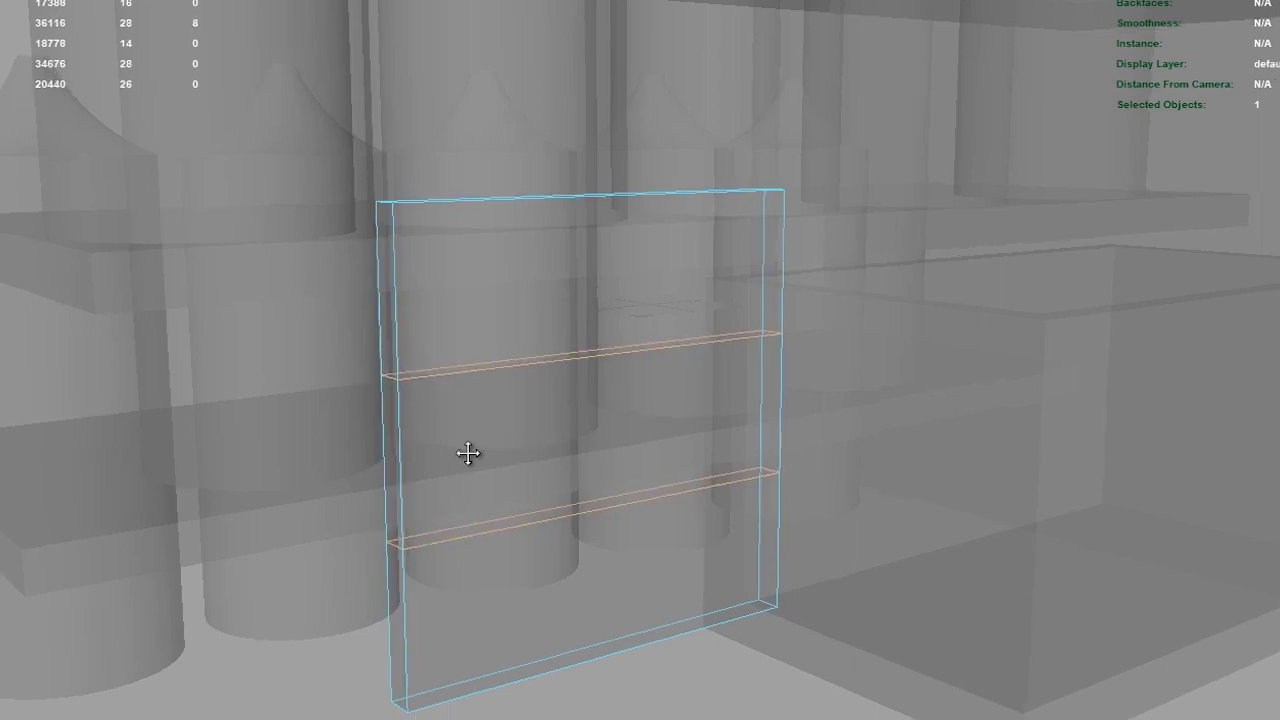
alt+drag(466, 451, 473, 396)
mouse_move(565, 221)
mouse_down()
mouse_move(600, 54)
mouse_move(486, 211)
mouse_up()
Step: Extrude the wall's top and bottom faces outward along X into a U-shaped bracket
key(F11)
click(481, 48)
click(481, 48)
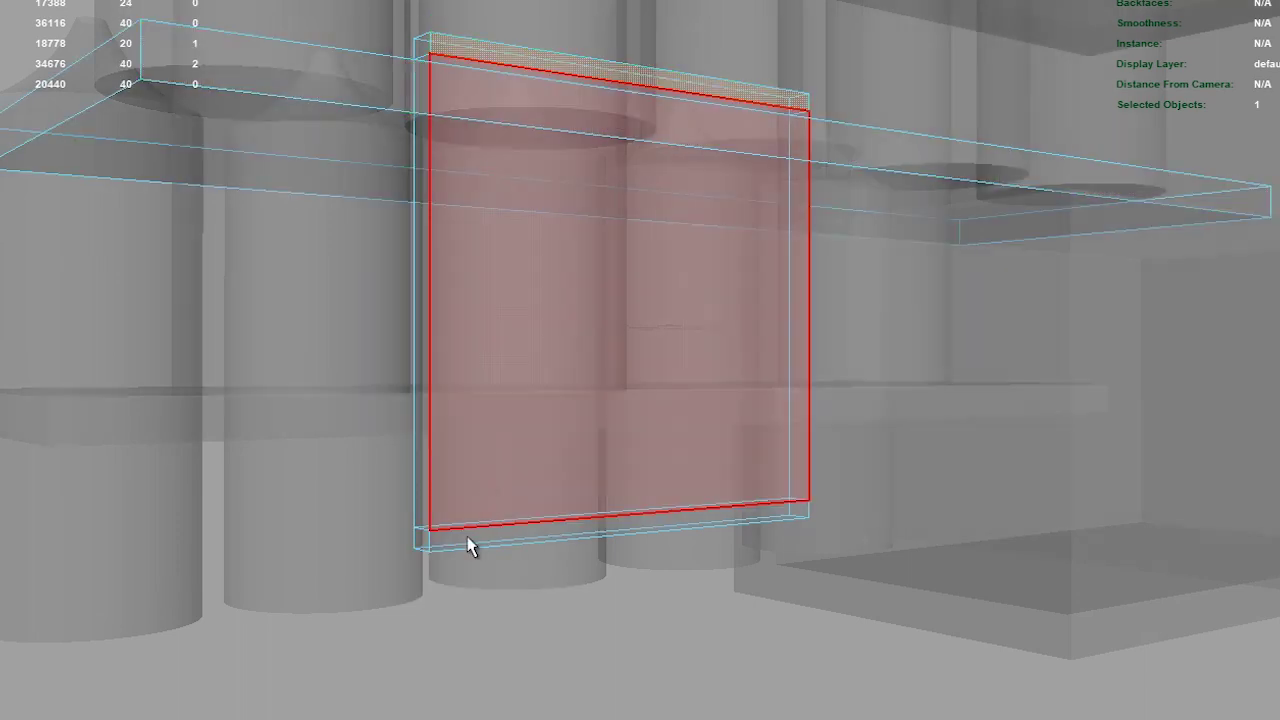
shift+click(466, 541)
mouse_move(466, 541)
alt+mouse_down()
mouse_move(737, 534)
mouse_move(848, 420)
alt+mouse_up()
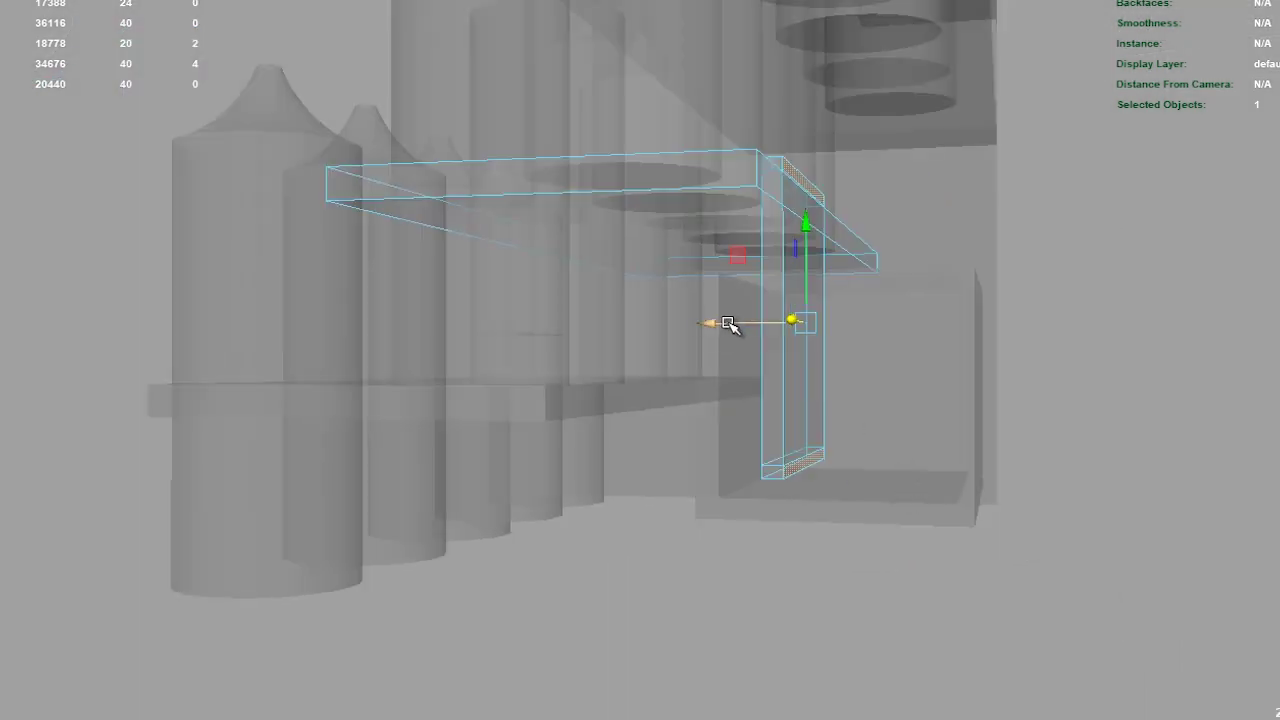
mouse_move(720, 323)
mouse_down()
mouse_move(846, 343)
mouse_move(942, 340)
mouse_move(849, 329)
mouse_move(640, 377)
mouse_up()
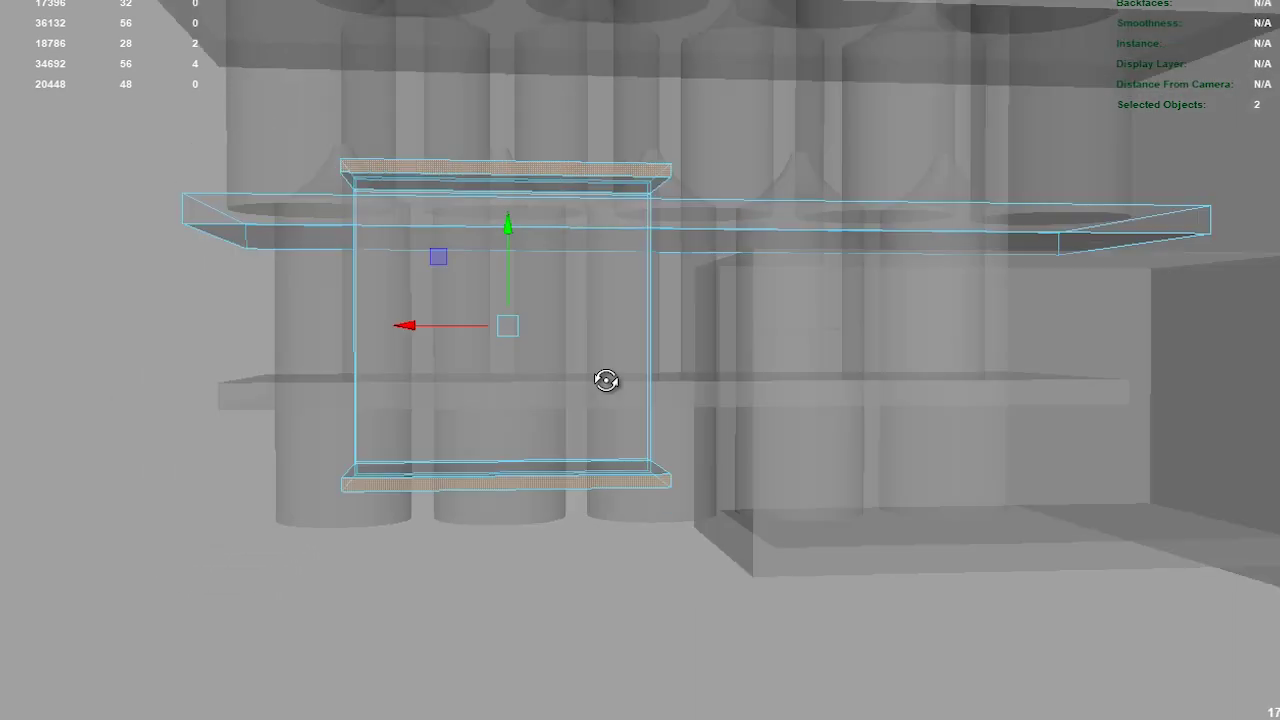
Step: Rotate the bracket about X so it lies flat
key(F8)
alt+drag(509, 411, 623, 354)
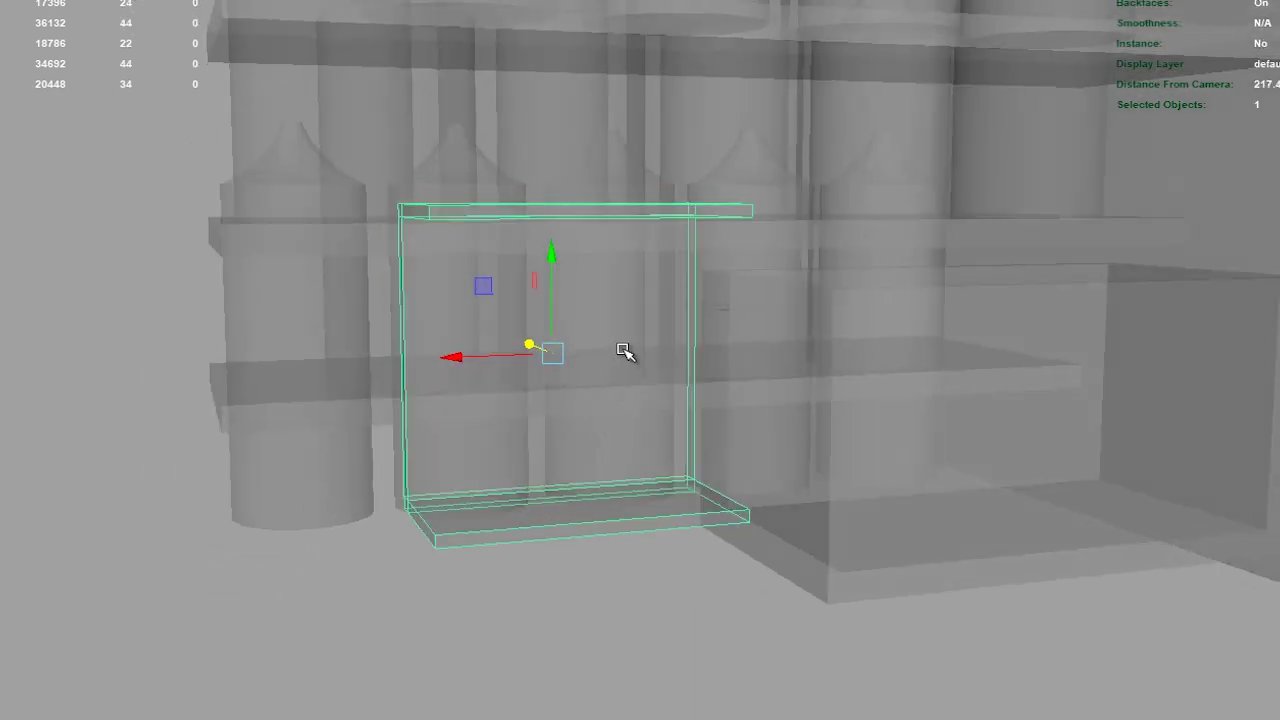
key(e)
drag(580, 402, 600, 240)
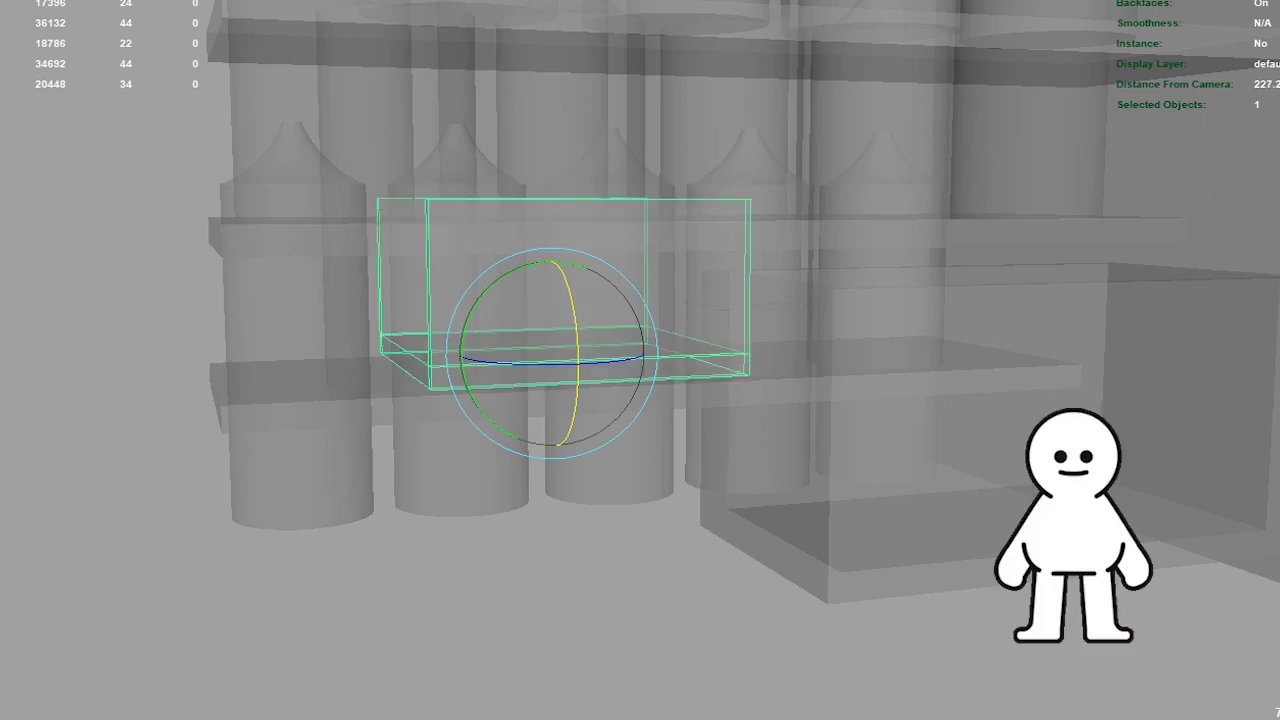
Step: Lower the box along its vertical axis and slide it sideways along X
mouse_move(629, 457)
alt+mouse_down()
mouse_move(766, 443)
mouse_move(825, 283)
alt+mouse_up()
key(w)
mouse_move(831, 360)
mouse_down()
mouse_move(811, 523)
mouse_move(820, 603)
mouse_move(826, 551)
mouse_move(829, 563)
mouse_move(509, 586)
mouse_move(697, 614)
mouse_move(800, 580)
mouse_up()
mouse_move(808, 598)
mouse_down()
mouse_move(806, 643)
mouse_move(437, 534)
mouse_up()
mouse_move(500, 494)
mouse_down()
mouse_move(1046, 503)
mouse_move(750, 505)
mouse_move(937, 537)
mouse_move(520, 534)
mouse_move(366, 563)
mouse_move(680, 468)
mouse_move(629, 463)
mouse_move(636, 455)
mouse_up()
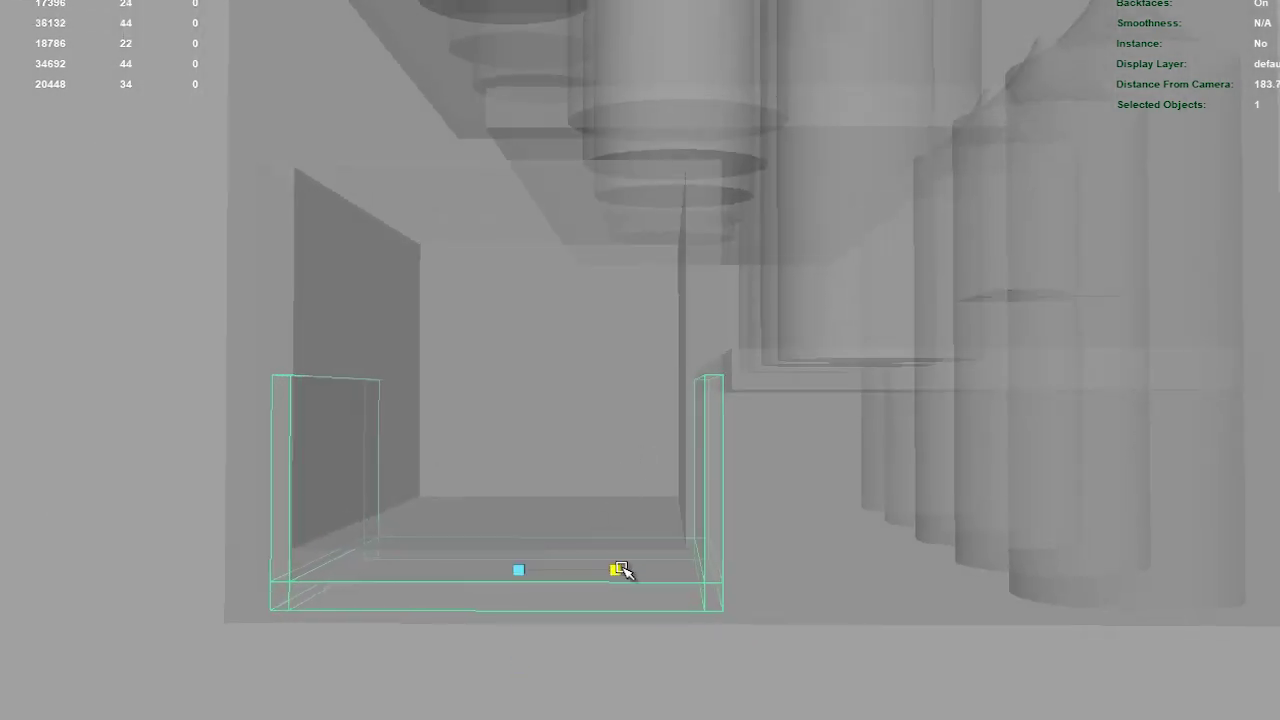
Step: Slide the box left and move its pivot to its lower-left corner
mouse_move(623, 591)
alt+right_down()
mouse_move(600, 546)
mouse_move(599, 674)
alt+right_up()
alt+middle_drag(600, 674, 626, 568)
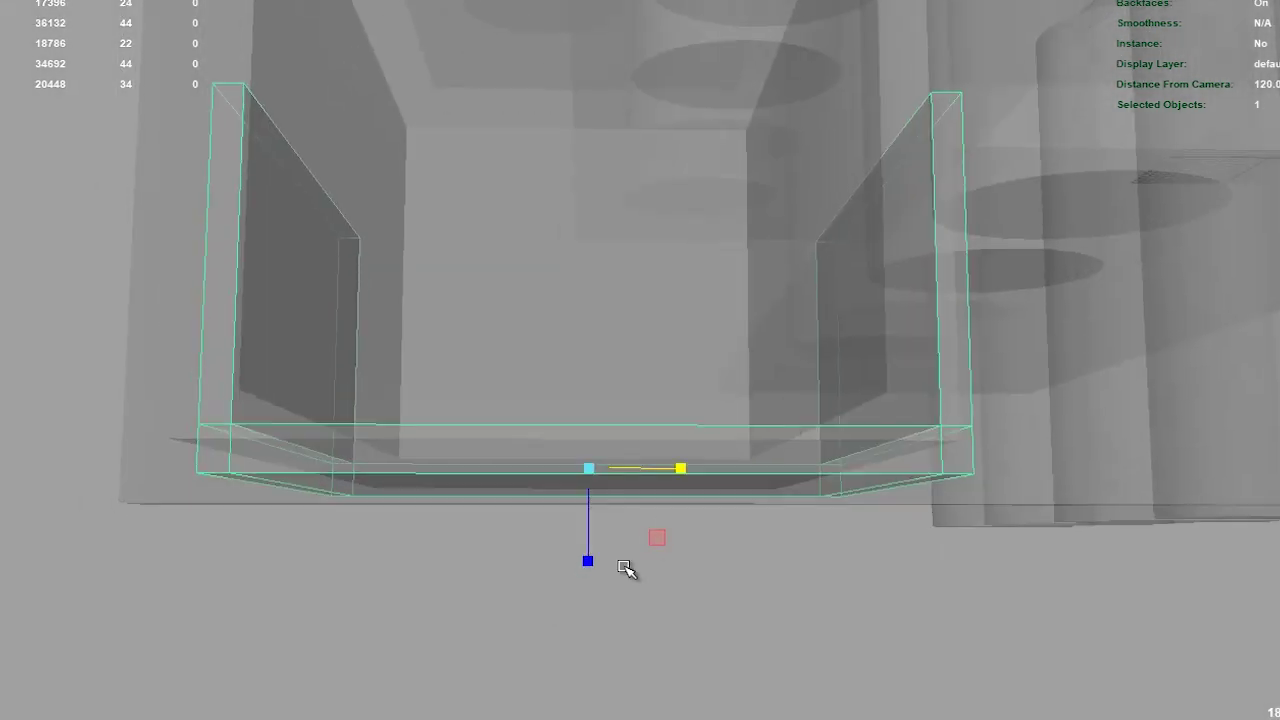
mouse_move(586, 591)
alt+mouse_down()
mouse_move(463, 569)
mouse_move(686, 571)
alt+mouse_up()
drag(288, 483, 247, 481)
mouse_move(675, 543)
alt+mouse_down()
mouse_move(754, 369)
mouse_move(766, 466)
mouse_move(597, 483)
mouse_move(540, 523)
mouse_move(674, 480)
alt+mouse_up()
drag(608, 395, 150, 528)
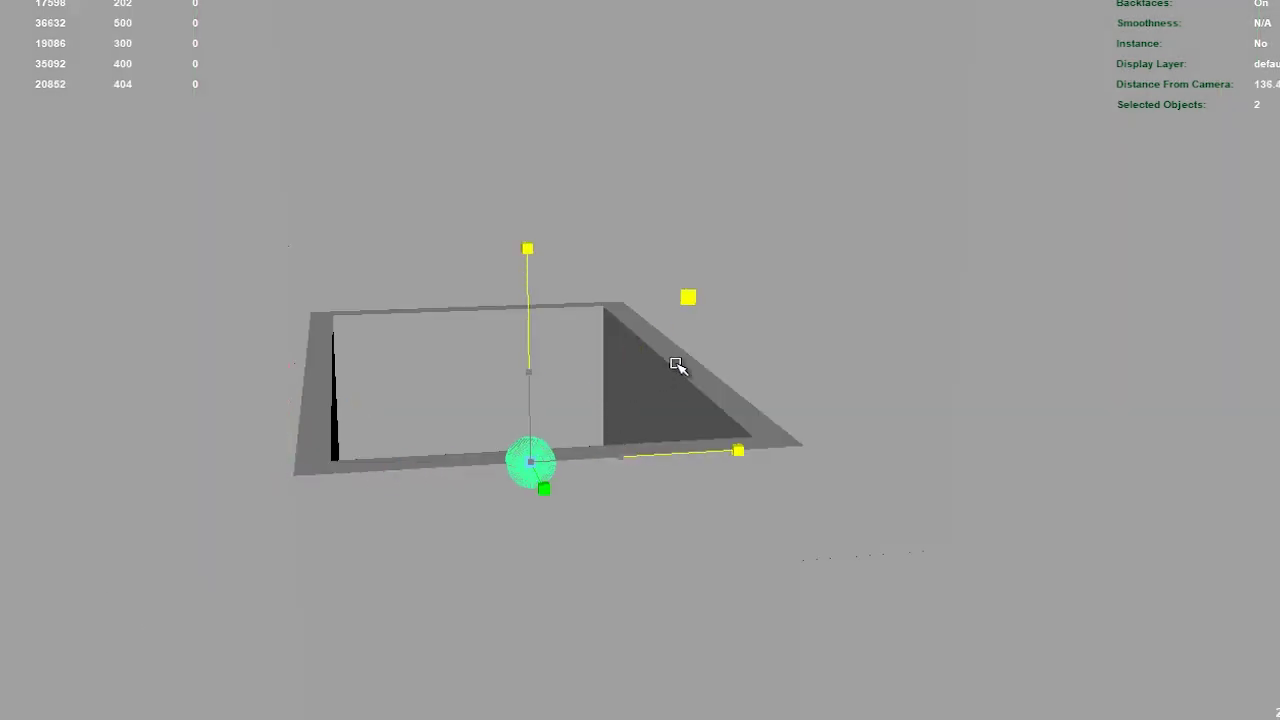
Step: Raise the disc and rotate it upright across the box's front wall
mouse_move(1006, 303)
alt+mouse_down()
mouse_move(723, 460)
mouse_move(825, 430)
mouse_move(743, 477)
mouse_move(742, 352)
mouse_move(706, 360)
alt+mouse_up()
key(f)
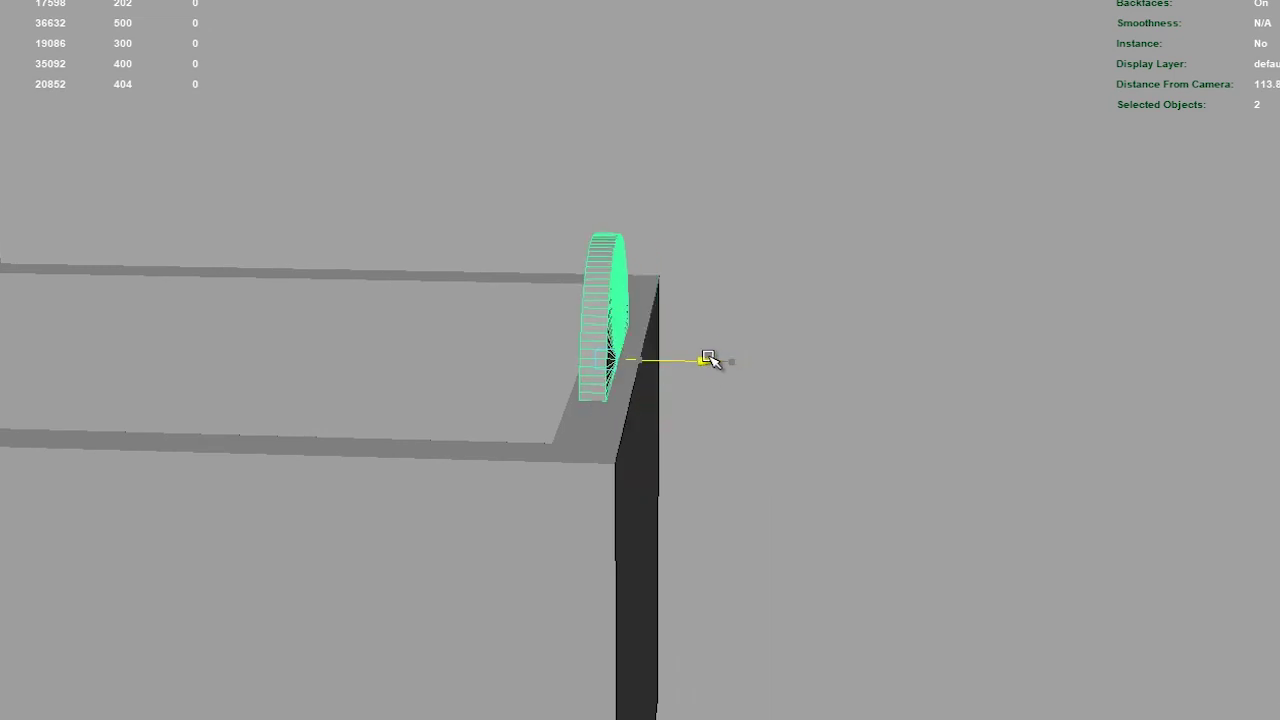
alt+drag(782, 336, 678, 290)
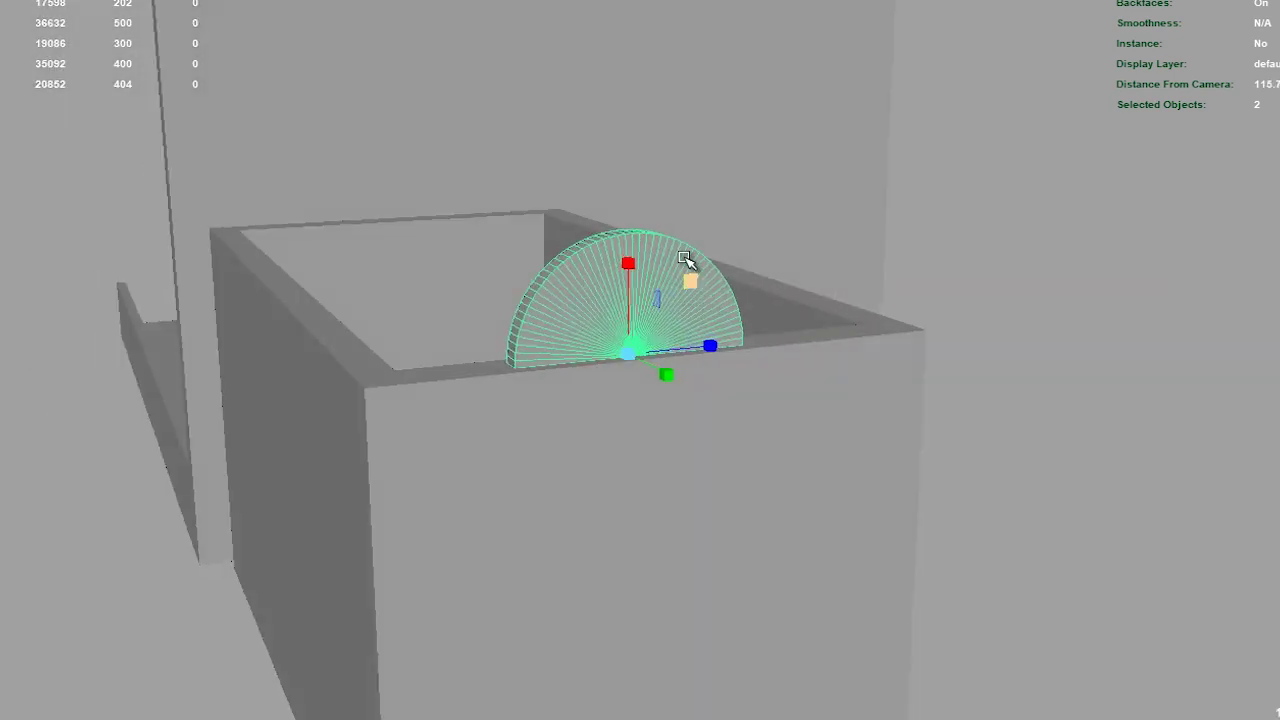
drag(633, 250, 620, 213)
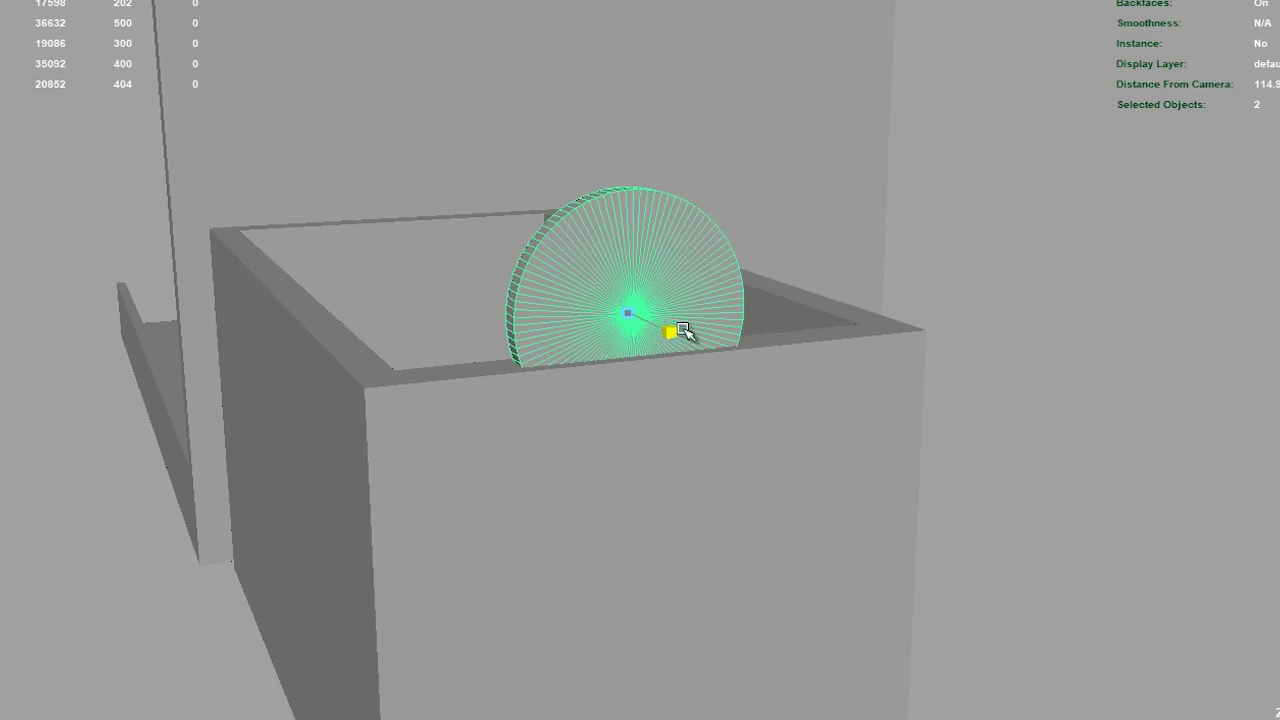
drag(680, 330, 923, 491)
mouse_move(763, 466)
alt+mouse_down()
mouse_move(687, 409)
mouse_move(737, 446)
mouse_move(663, 265)
alt+mouse_up()
mouse_move(278, 4)
alt+mouse_down()
mouse_move(537, 263)
mouse_move(568, 364)
alt+mouse_up()
mouse_move(729, 325)
alt+mouse_down()
mouse_move(737, 357)
mouse_move(747, 335)
mouse_move(743, 386)
mouse_move(857, 391)
mouse_move(877, 371)
mouse_move(800, 340)
alt+mouse_up()
mouse_move(670, 372)
alt+mouse_down()
mouse_move(571, 434)
mouse_move(731, 297)
alt+mouse_up()
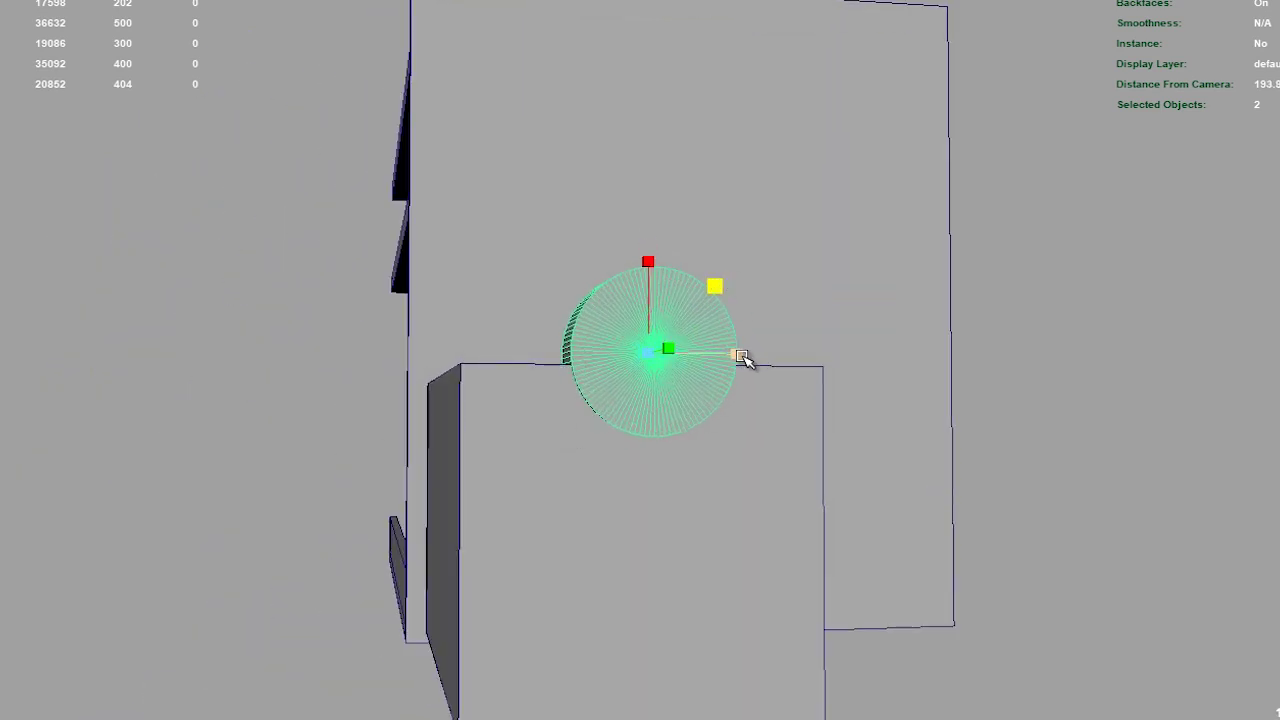
mouse_move(745, 340)
alt+mouse_down()
mouse_move(763, 434)
mouse_move(683, 511)
mouse_move(620, 510)
mouse_move(750, 385)
mouse_move(737, 374)
mouse_move(669, 474)
mouse_move(751, 446)
mouse_move(816, 265)
mouse_move(771, 437)
mouse_move(771, 551)
alt+mouse_up()
Step: Select the box then the disc and subtract the disc with Booleans > Difference
shift+click(628, 392)
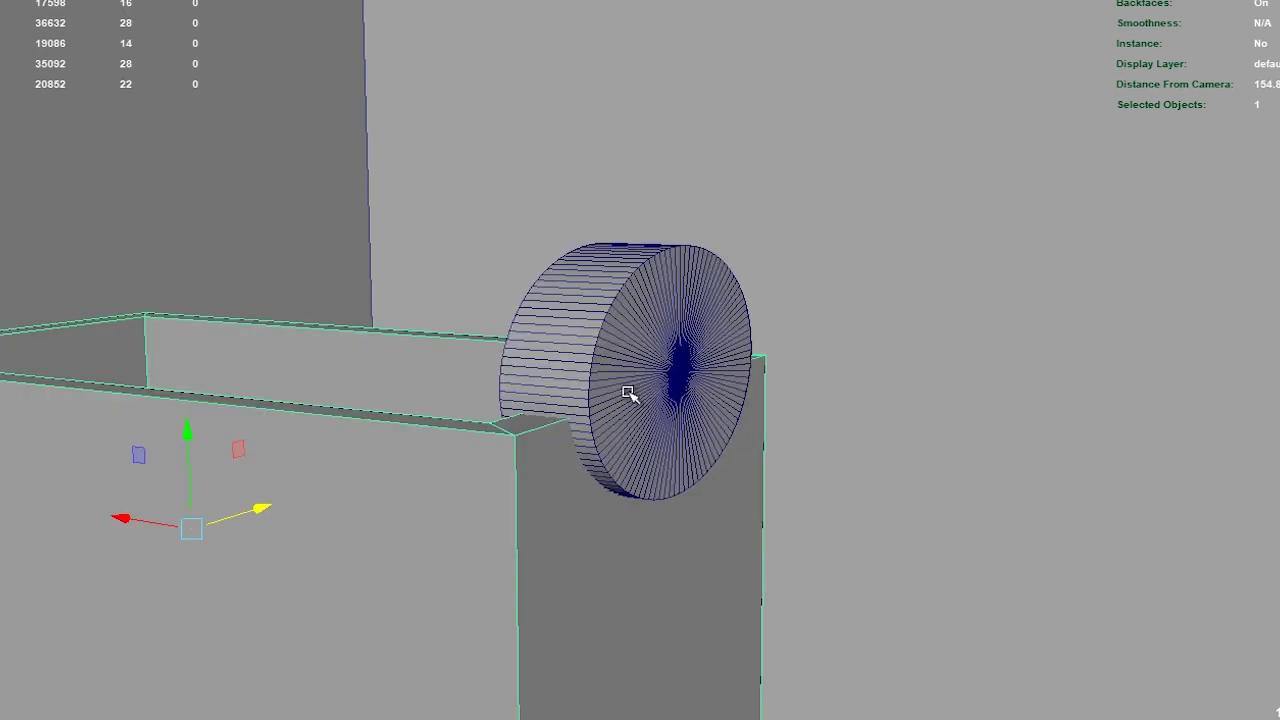
shift+click(607, 283)
mouse_move(857, 563)
alt+mouse_down()
mouse_move(866, 543)
mouse_move(833, 610)
alt+mouse_up()
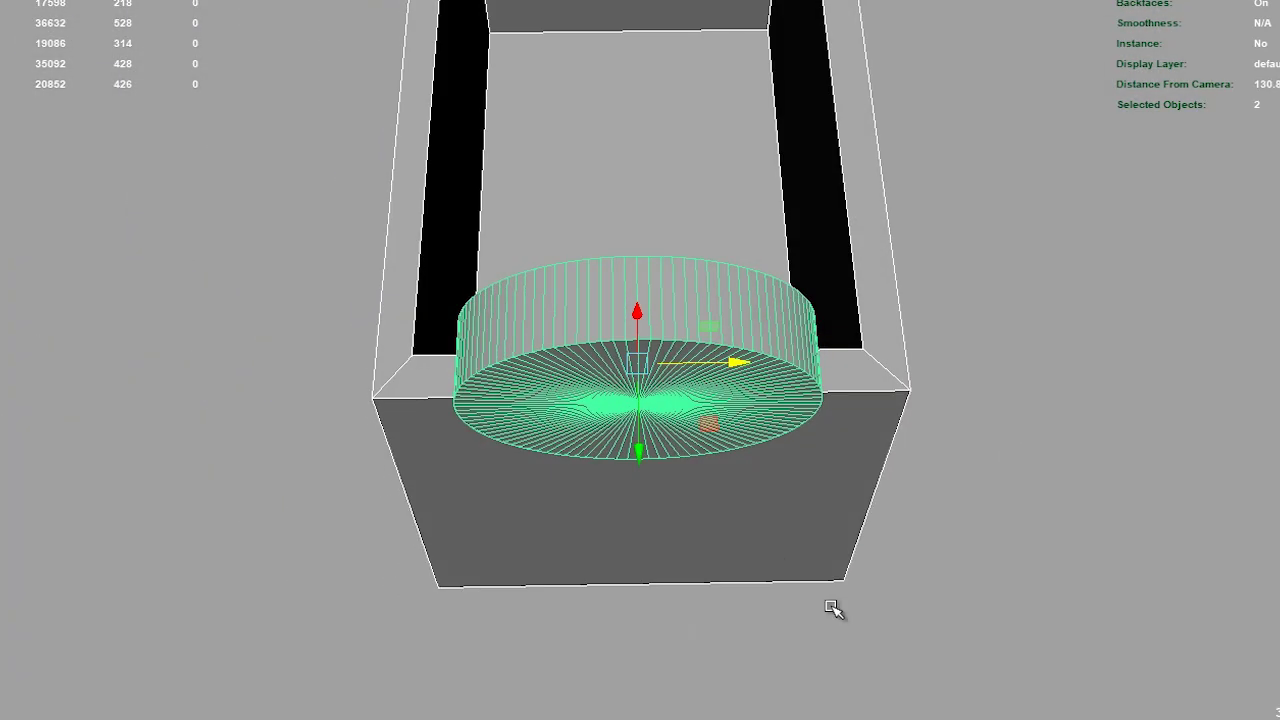
click(245, 0)
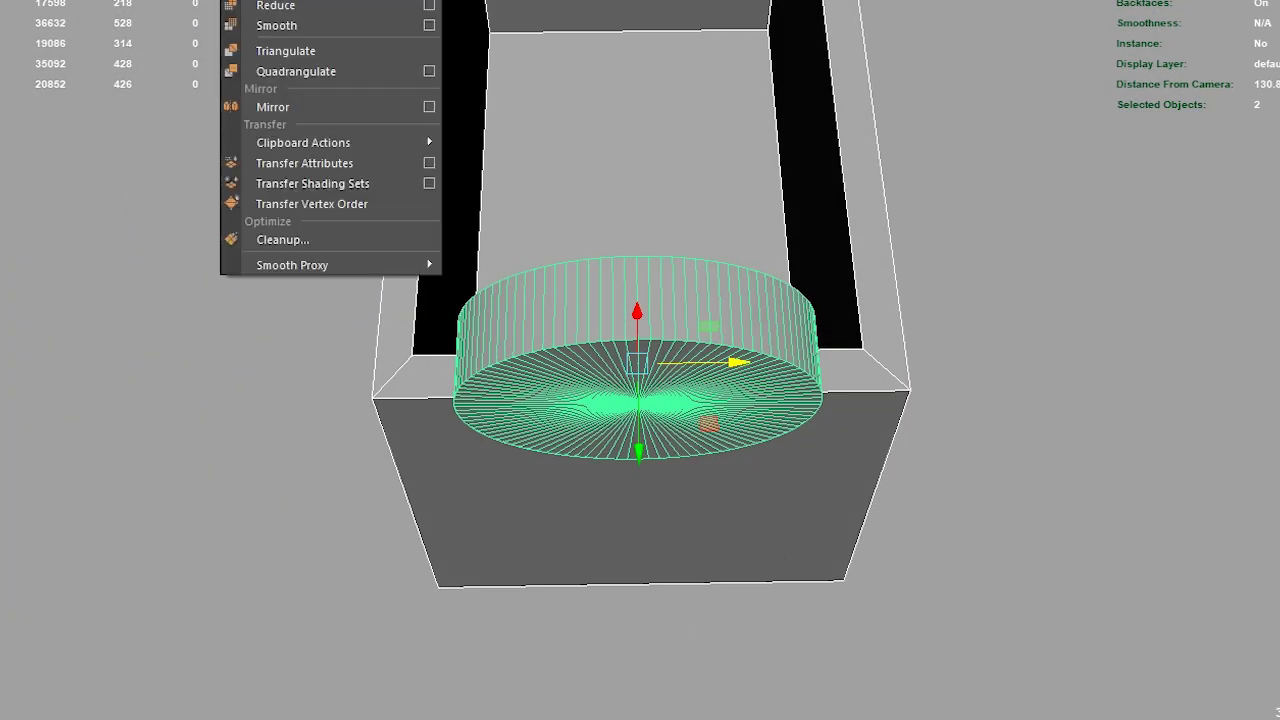
click(500, 2)
click(970, 420)
Step: Slide the notched box left along X toward the shelf unit
mouse_move(586, 580)
alt+mouse_down()
mouse_move(517, 503)
mouse_move(298, 449)
mouse_move(617, 400)
alt+mouse_up()
mouse_move(537, 469)
alt+mouse_down()
mouse_move(669, 426)
mouse_move(654, 451)
mouse_move(818, 413)
alt+mouse_up()
click(654, 451)
mouse_move(707, 432)
mouse_down()
mouse_move(157, 443)
mouse_move(674, 423)
mouse_move(617, 451)
mouse_move(386, 451)
mouse_move(218, 424)
mouse_move(297, 366)
mouse_move(484, 307)
mouse_up()
click(484, 307)
Step: Insert edge loops across the thin vertical panel beside the shelves
shift+right_drag(484, 314, 381, 330)
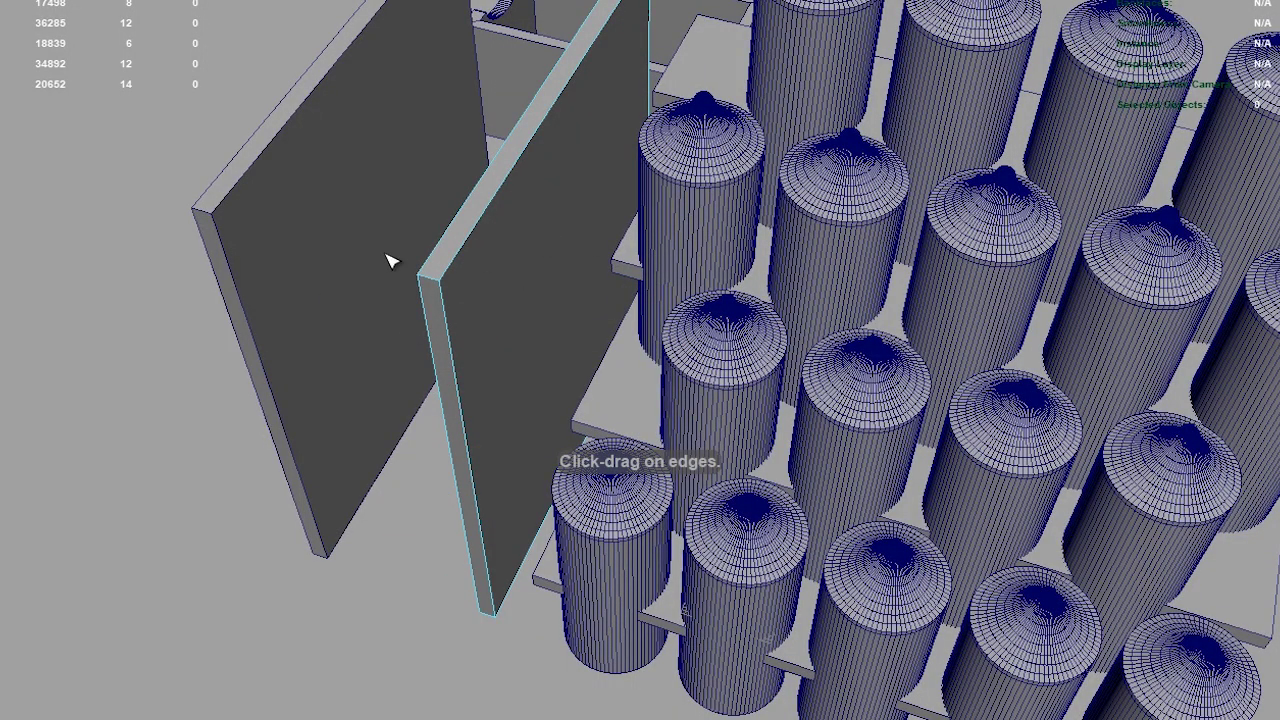
alt+drag(568, 293, 475, 373)
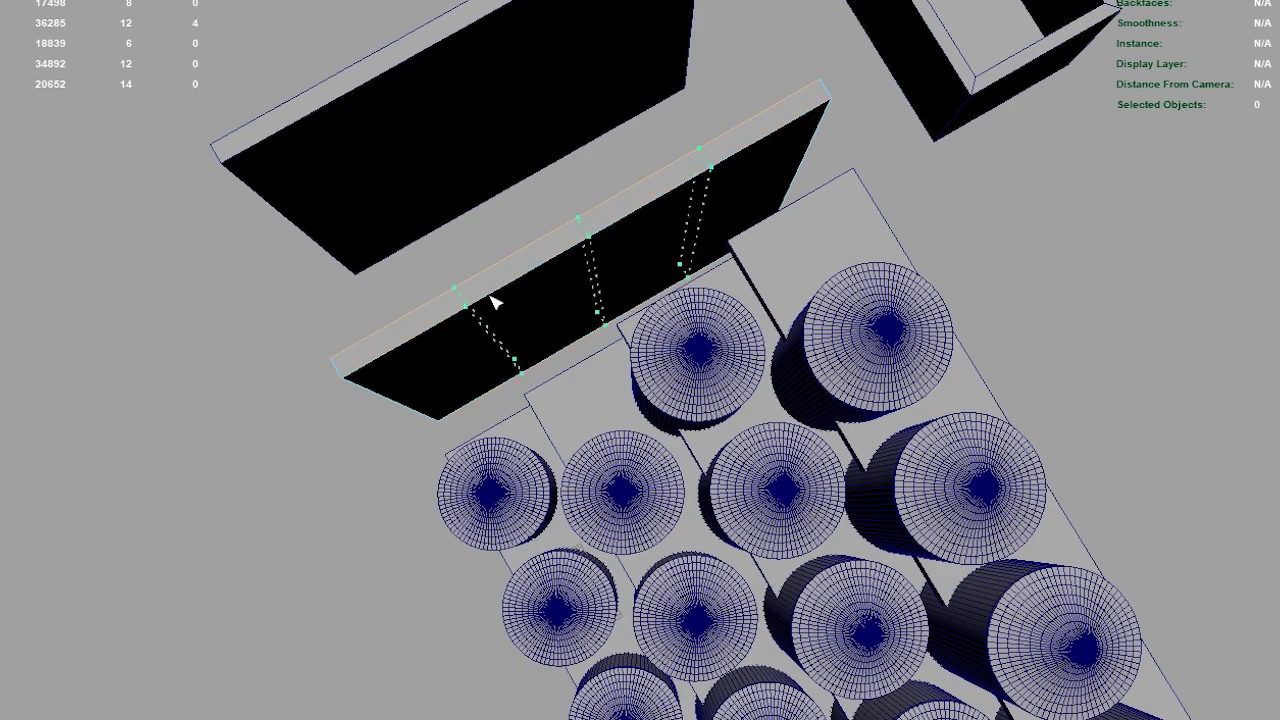
mouse_move(470, 403)
alt+mouse_down()
mouse_move(883, 389)
mouse_move(881, 409)
alt+mouse_up()
Step: Nudge the shelf along X and select the thin panel's top vertices
key(w)
right_drag(729, 294, 826, 294)
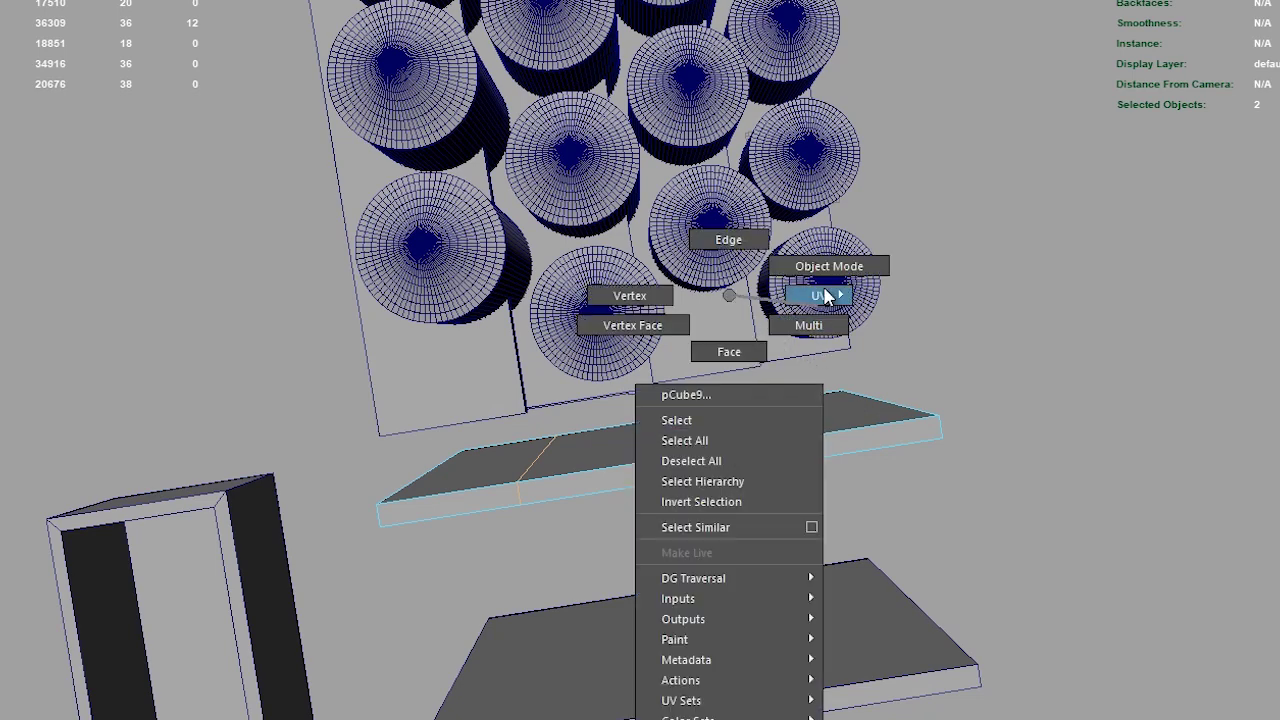
mouse_move(803, 486)
alt+mouse_down()
mouse_move(587, 391)
mouse_move(694, 100)
mouse_move(694, 170)
alt+mouse_up()
right_drag(694, 176, 635, 156)
drag(626, 63, 720, 137)
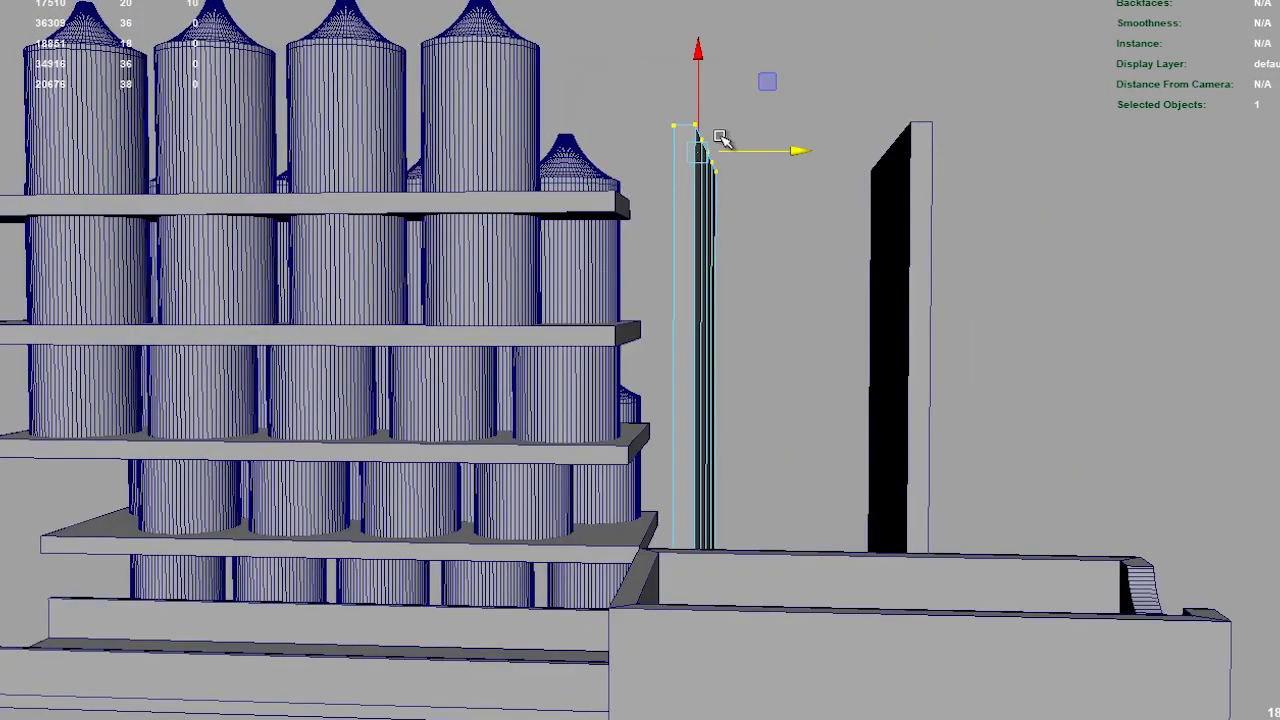
Step: Lower the panel's top vertices and slide the panel right against the shelves
mouse_move(712, 94)
mouse_down()
mouse_move(723, 363)
mouse_move(671, 317)
mouse_move(343, 329)
mouse_move(424, 492)
mouse_move(386, 300)
mouse_move(417, 314)
mouse_move(486, 434)
mouse_move(477, 441)
mouse_move(543, 338)
mouse_move(546, 360)
mouse_move(614, 417)
mouse_move(537, 398)
mouse_up()
right_drag(322, 294, 412, 268)
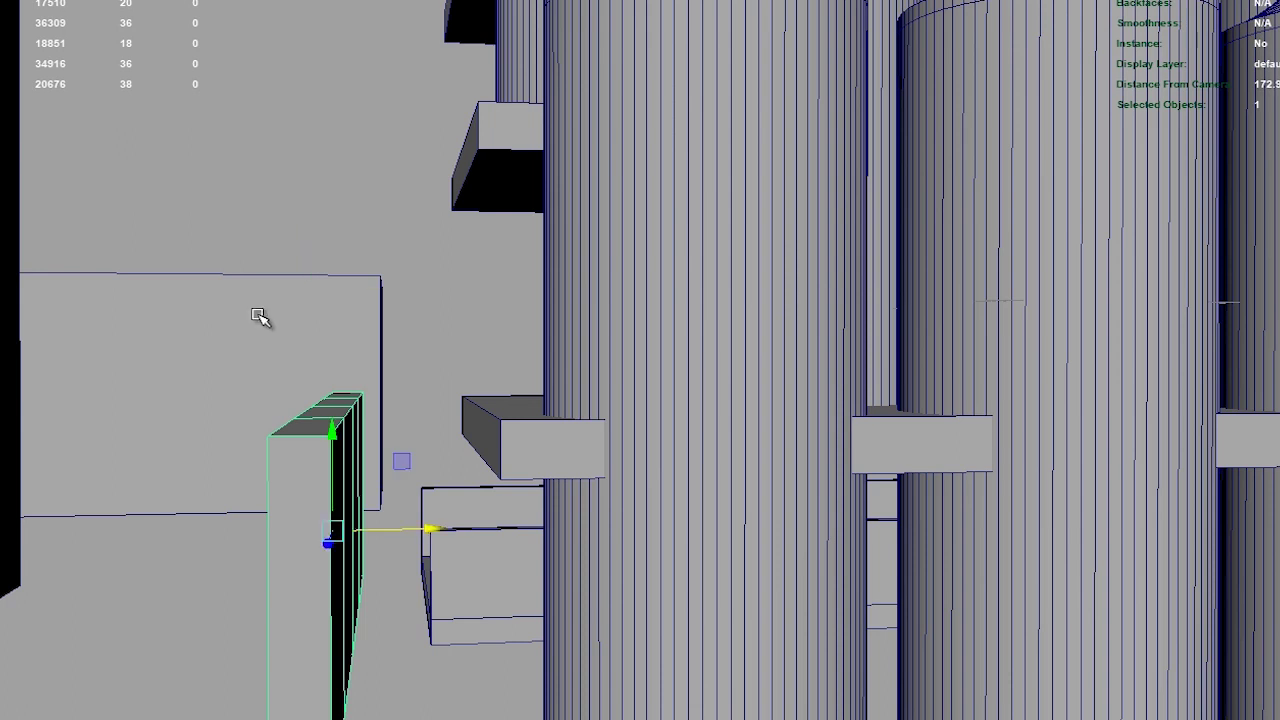
mouse_move(403, 531)
mouse_down()
mouse_move(535, 526)
mouse_move(515, 522)
mouse_up()
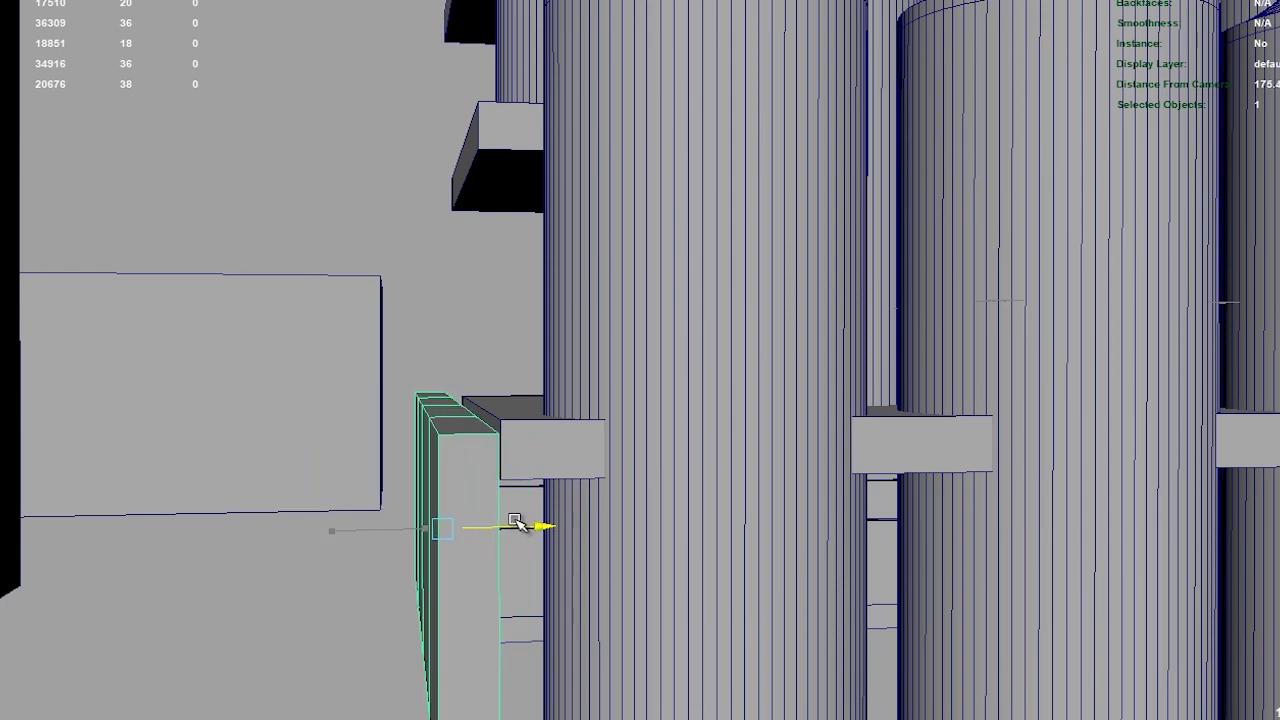
right_drag(437, 295, 350, 337)
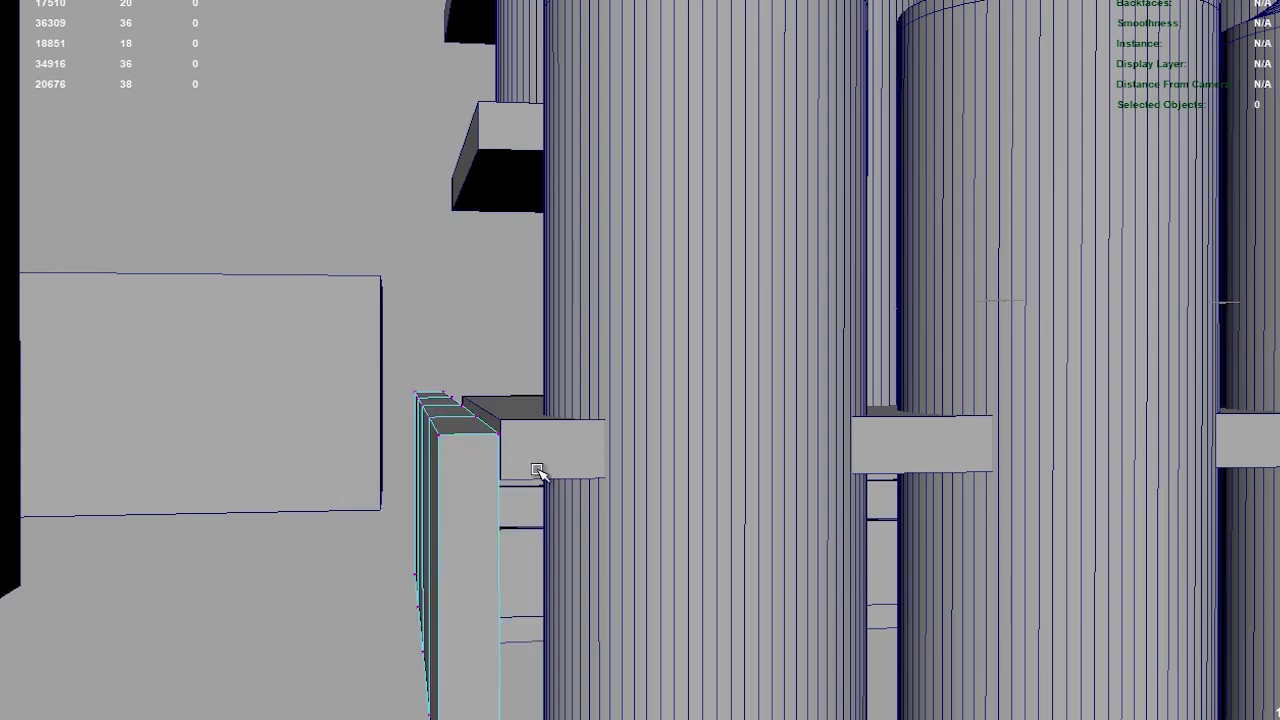
Step: Raise the panel's top face to the height of the lowest shelf
drag(440, 301, 441, 292)
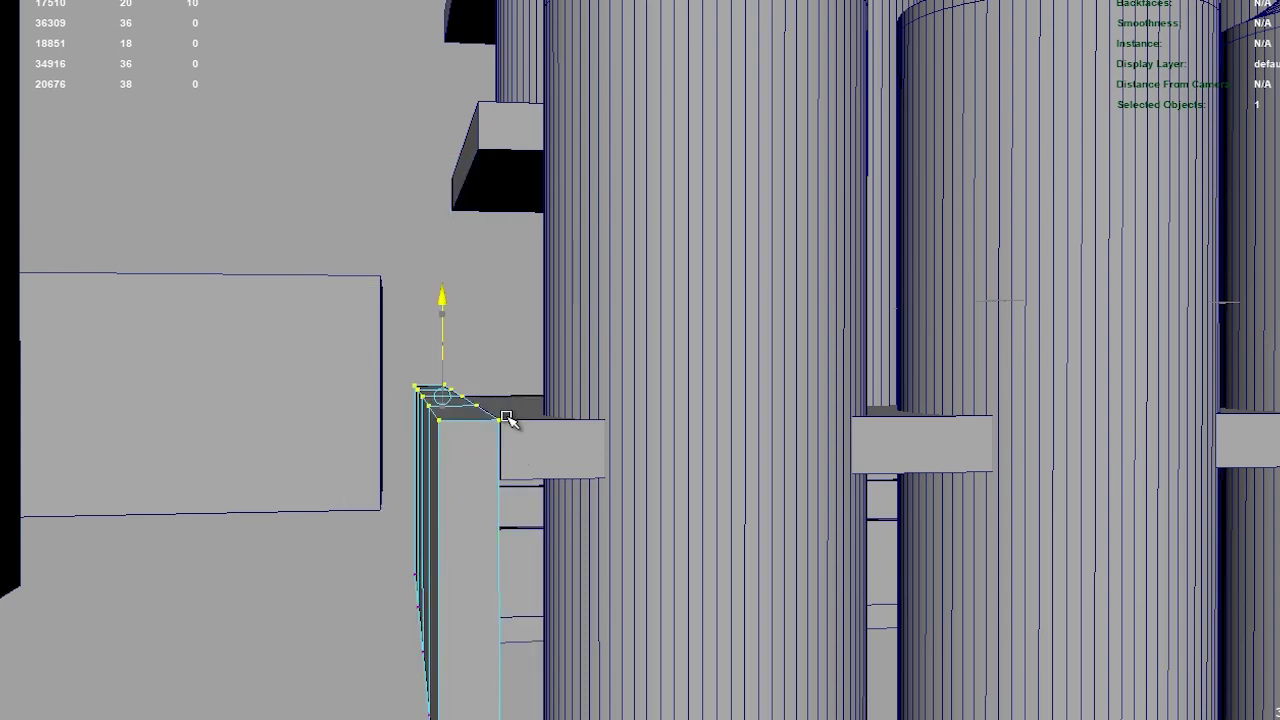
mouse_move(492, 432)
alt+mouse_down()
mouse_move(431, 549)
mouse_move(580, 523)
mouse_move(258, 361)
mouse_move(391, 300)
mouse_move(414, 375)
alt+mouse_up()
drag(405, 197, 409, 109)
alt+drag(455, 200, 424, 224)
key(ctrl+z)
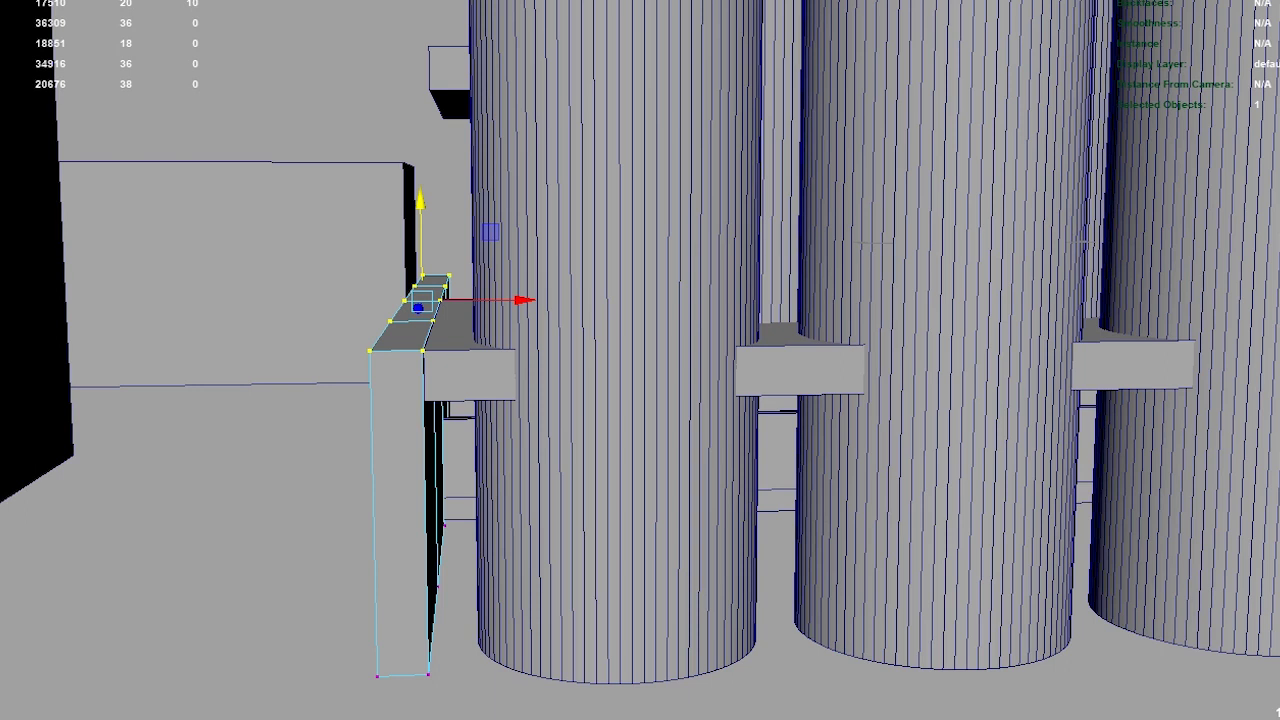
mouse_move(420, 200)
mouse_down()
mouse_move(423, 129)
mouse_move(443, 129)
mouse_move(405, 132)
mouse_move(337, 334)
mouse_move(609, 354)
mouse_move(514, 451)
mouse_move(438, 453)
mouse_move(486, 491)
mouse_move(521, 485)
mouse_up()
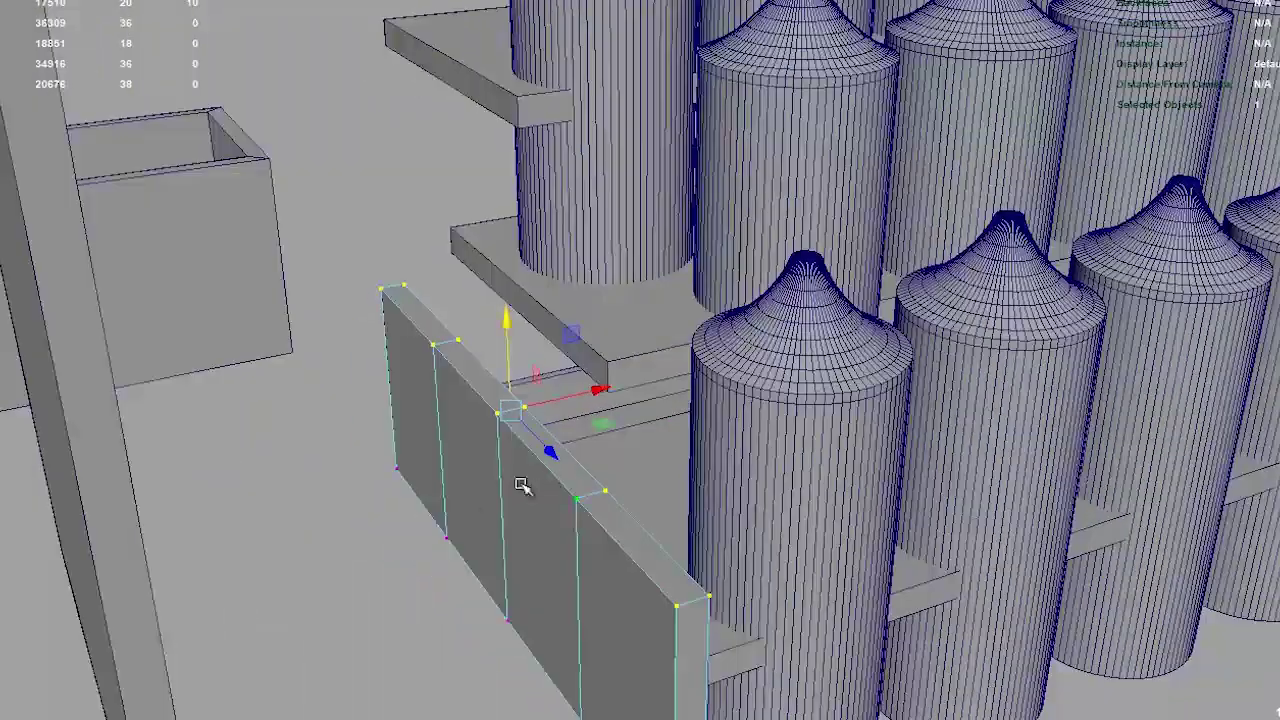
Step: Extrude the side panel's two top faces upward along Y
right_click(480, 405)
click(479, 350)
click(423, 318)
shift+click(492, 408)
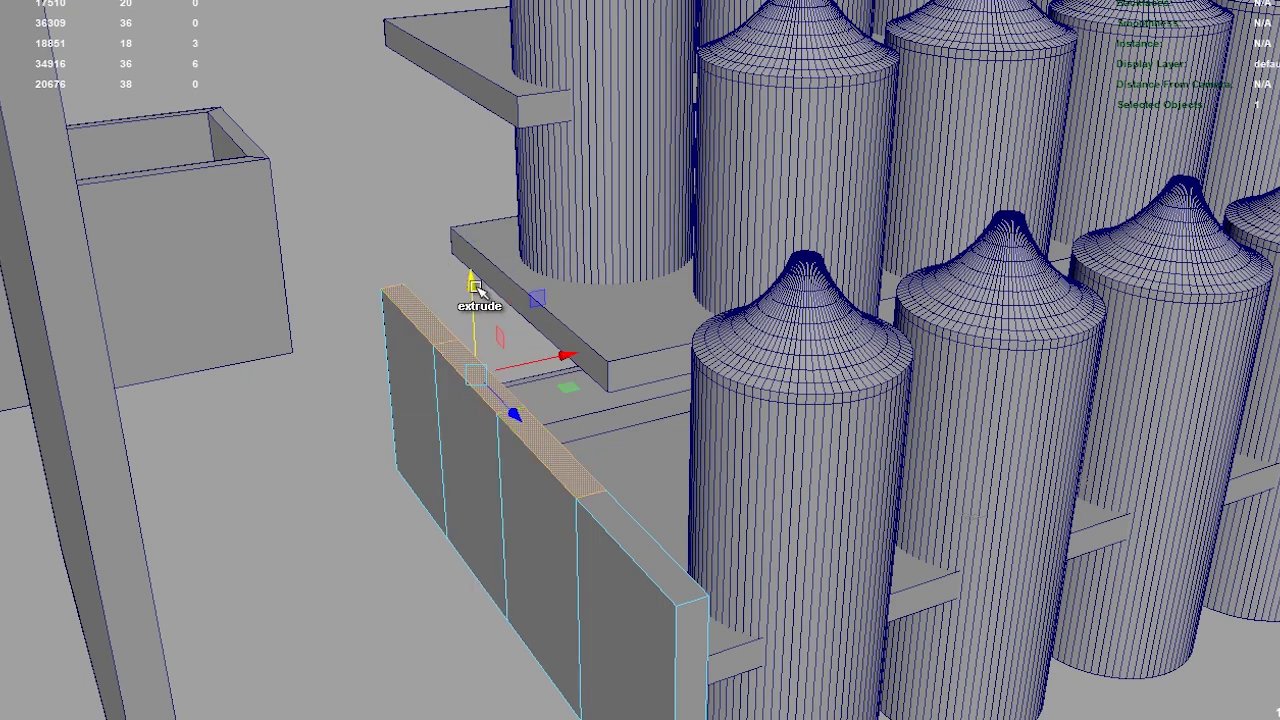
drag(474, 287, 493, 172)
mouse_move(578, 250)
alt+mouse_down()
mouse_move(449, 209)
mouse_move(354, 257)
mouse_move(466, 346)
mouse_move(474, 333)
alt+mouse_up()
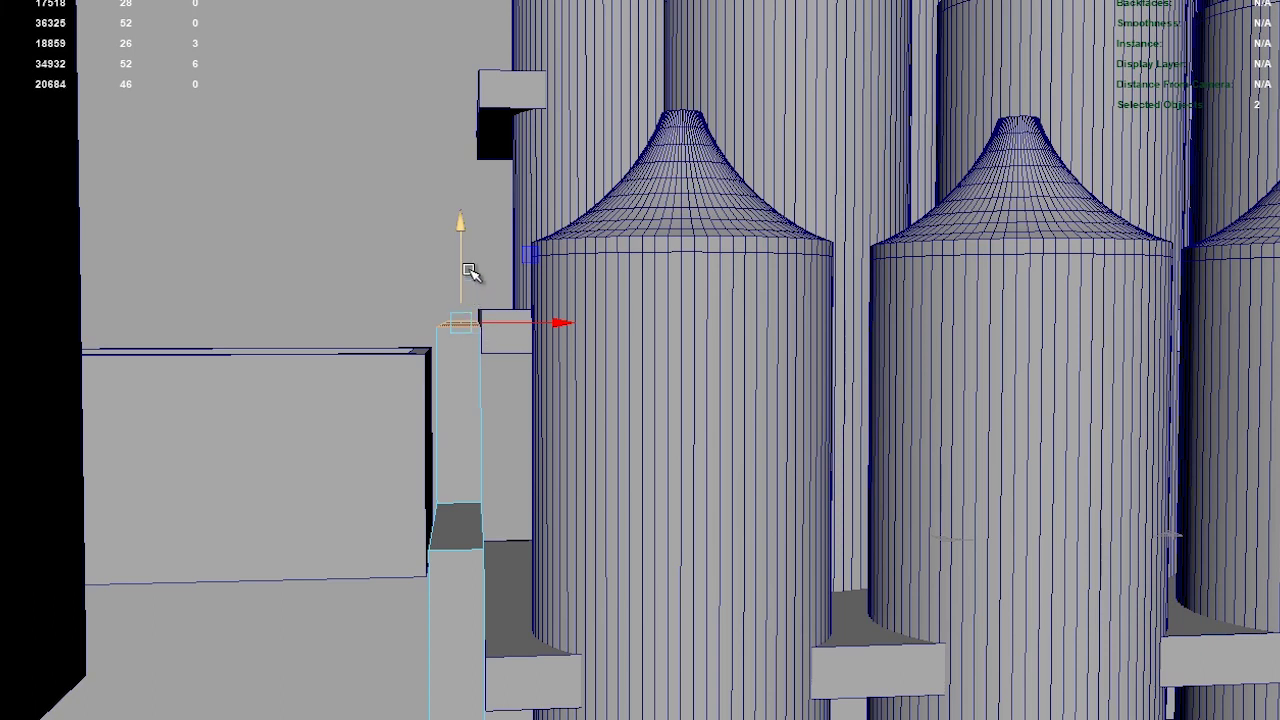
alt+drag(474, 271, 457, 270)
Step: Extrude the small top-left face upward to reach the next shelf tier
key(ctrl+e)
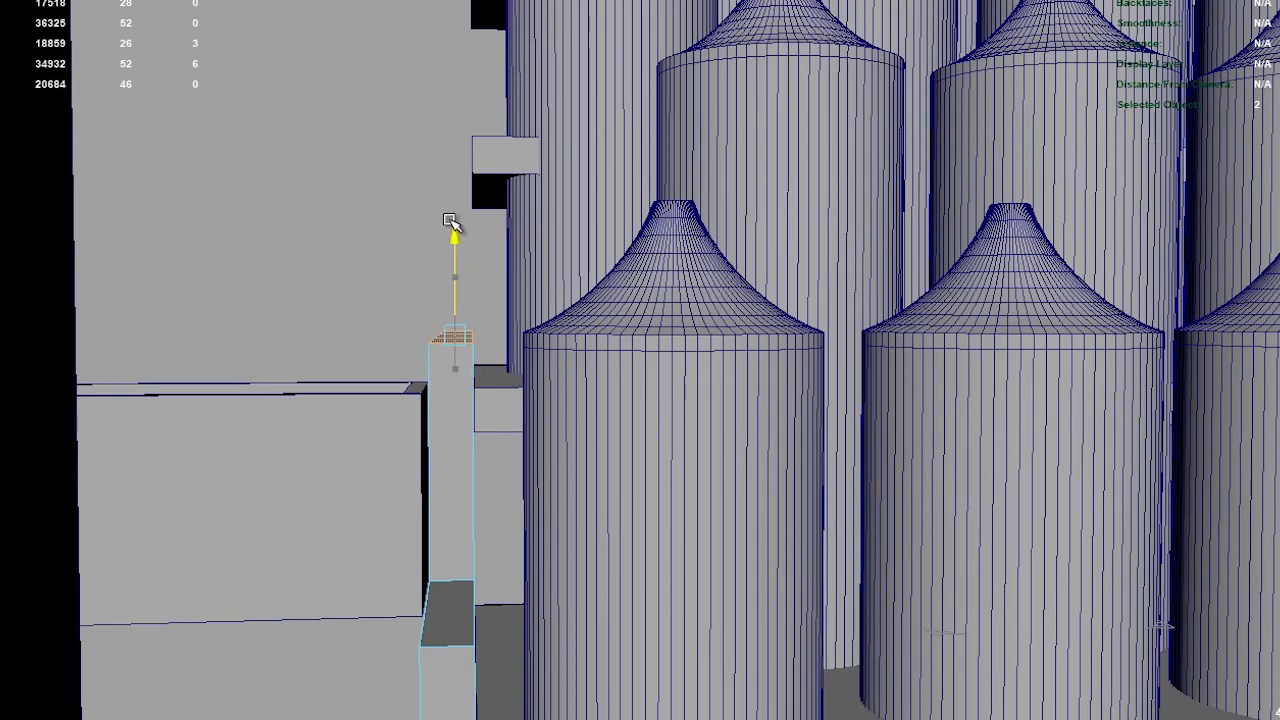
mouse_move(412, 272)
alt+mouse_down()
mouse_move(486, 294)
mouse_move(477, 323)
mouse_move(438, 325)
alt+mouse_up()
click(375, 240)
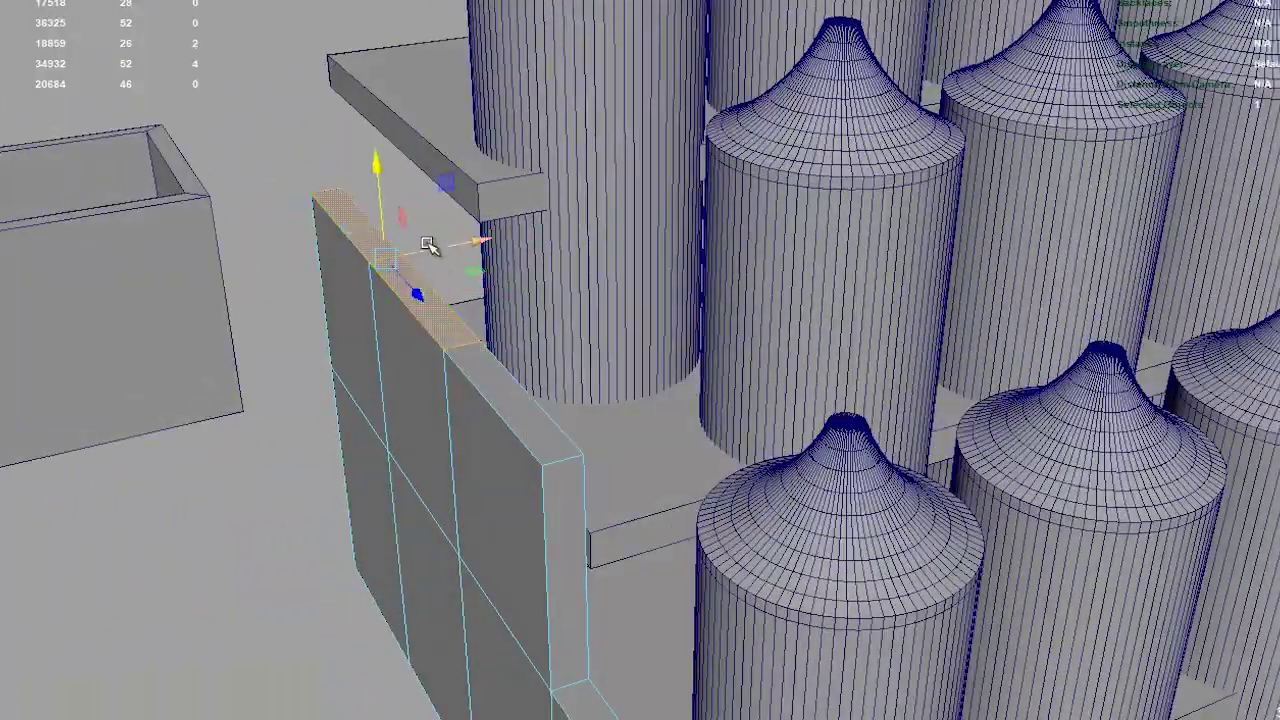
drag(383, 165, 478, 164)
key(ctrl+z)
drag(388, 163, 468, 178)
key(ctrl+z)
drag(370, 110, 471, 163)
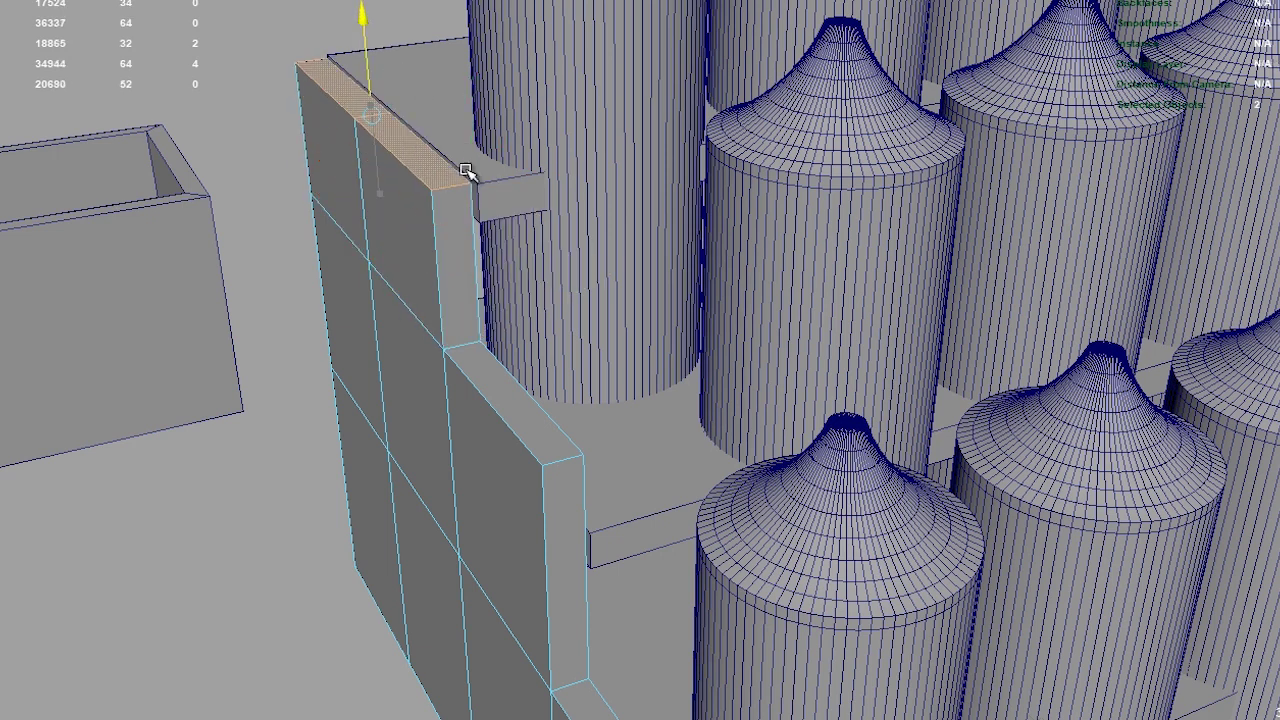
alt+drag(451, 228, 410, 235)
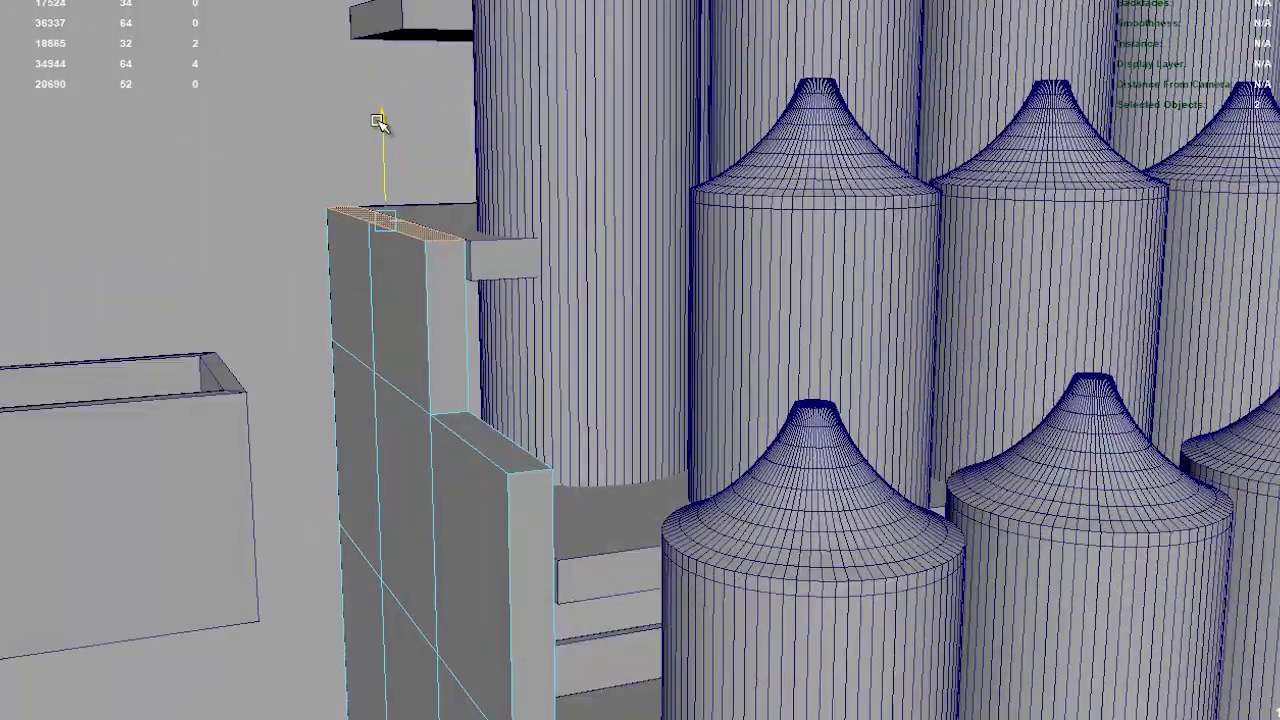
drag(380, 90, 380, 51)
mouse_move(371, 209)
alt+mouse_down()
mouse_move(318, 148)
mouse_move(313, 177)
mouse_move(350, 15)
mouse_move(383, 125)
alt+mouse_up()
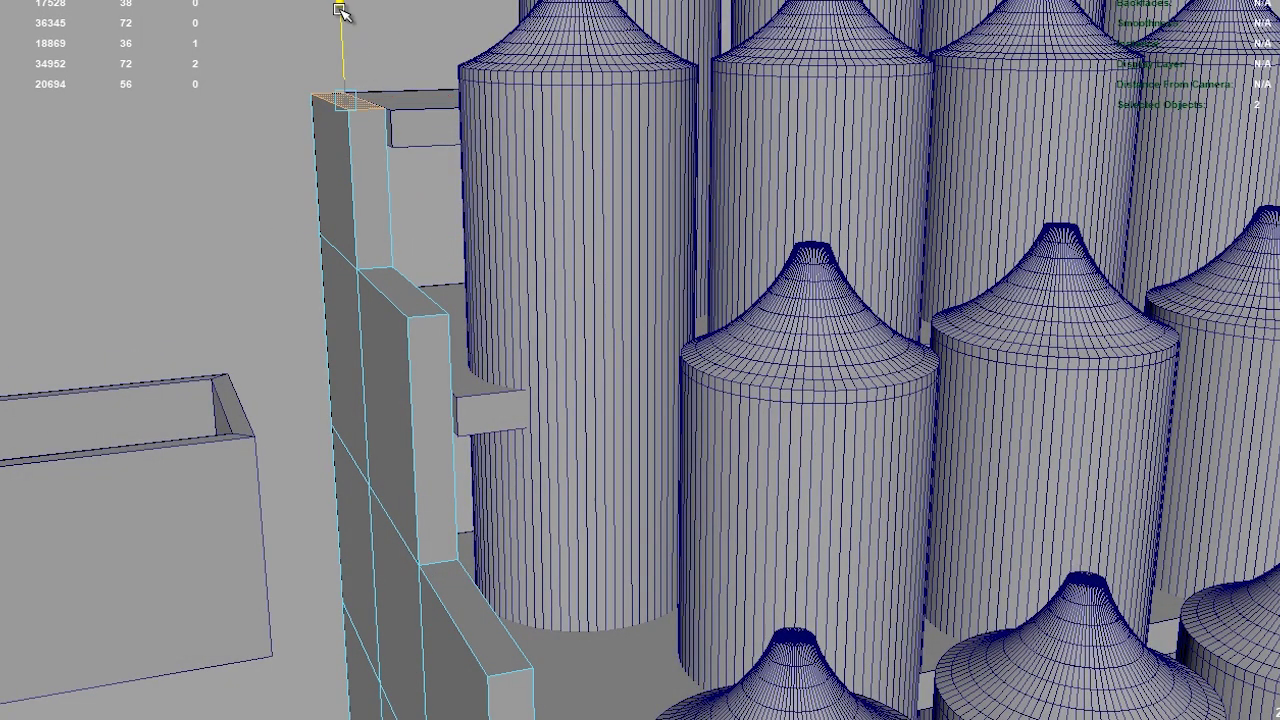
mouse_move(388, 90)
alt+mouse_down()
mouse_move(357, 334)
mouse_move(478, 420)
mouse_move(600, 457)
mouse_move(760, 386)
mouse_move(514, 371)
mouse_move(523, 449)
mouse_move(371, 337)
mouse_move(377, 434)
mouse_move(720, 414)
mouse_move(660, 380)
alt+mouse_up()
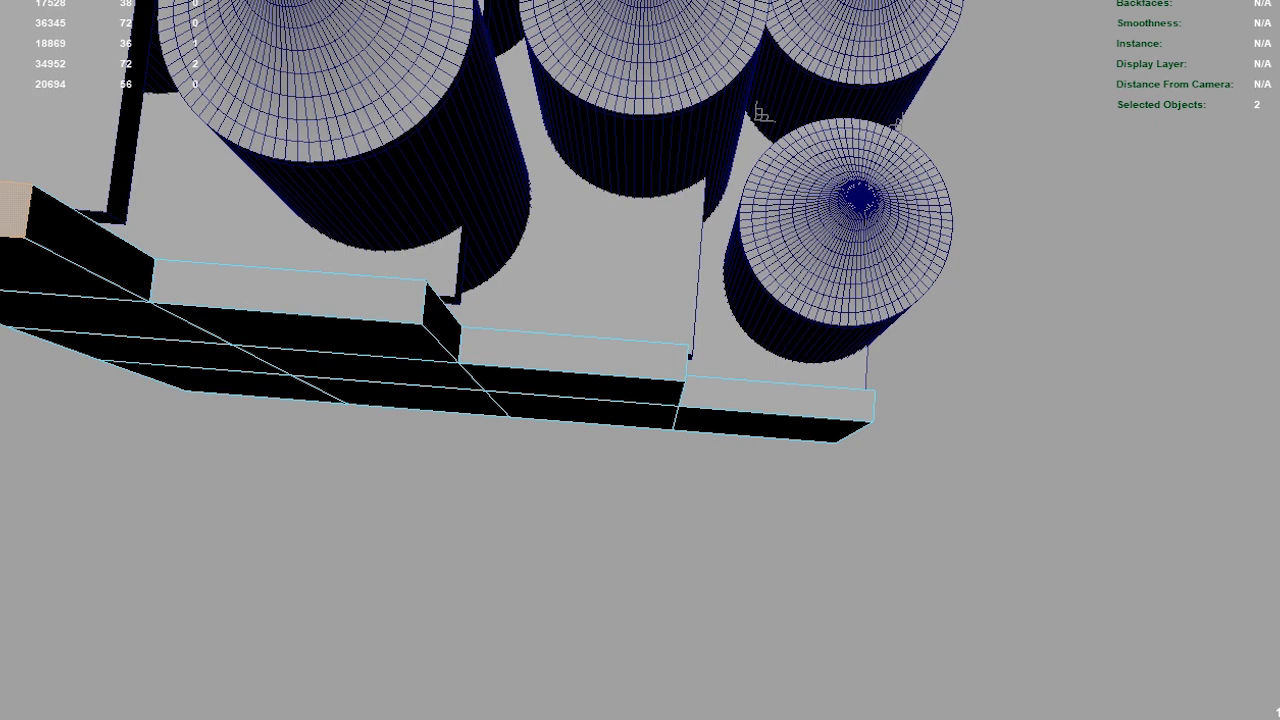
Step: Marquee-select the shelf's step-edge vertices and slide them into place beneath the bottles
right_drag(611, 378, 510, 290)
mouse_move(526, 286)
alt+mouse_down()
mouse_move(643, 366)
mouse_move(620, 458)
alt+mouse_up()
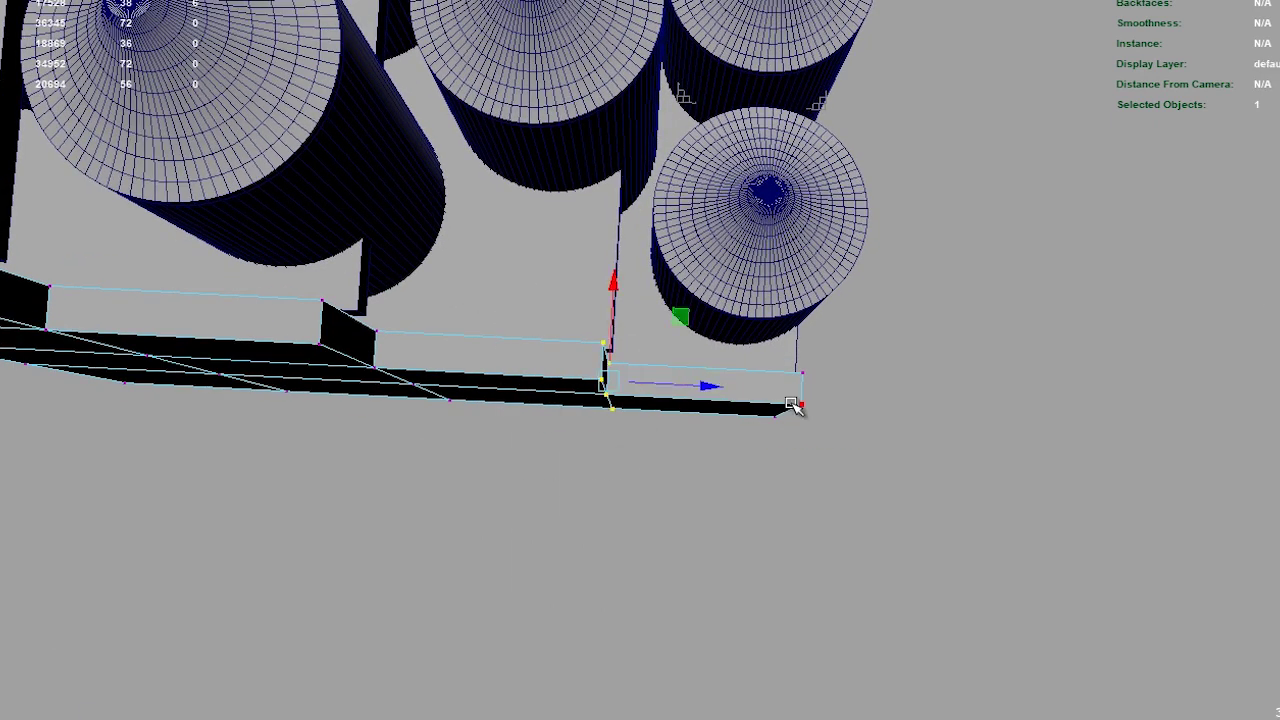
drag(729, 398, 610, 342)
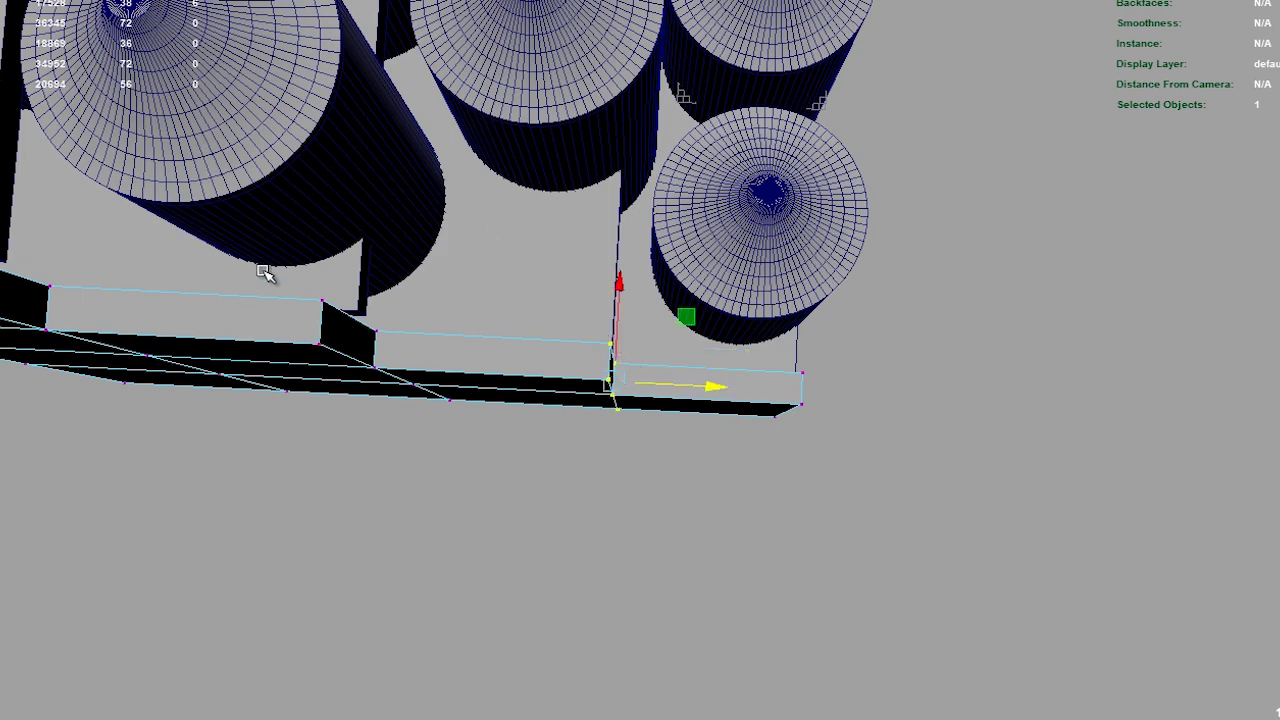
mouse_move(497, 484)
mouse_down()
mouse_move(417, 454)
mouse_move(423, 277)
mouse_move(614, 491)
mouse_up()
key(ctrl+z)
alt+drag(514, 463, 691, 469)
mouse_move(771, 243)
mouse_down()
mouse_move(660, 449)
mouse_move(674, 460)
mouse_move(677, 418)
mouse_move(506, 345)
mouse_up()
drag(508, 240, 703, 586)
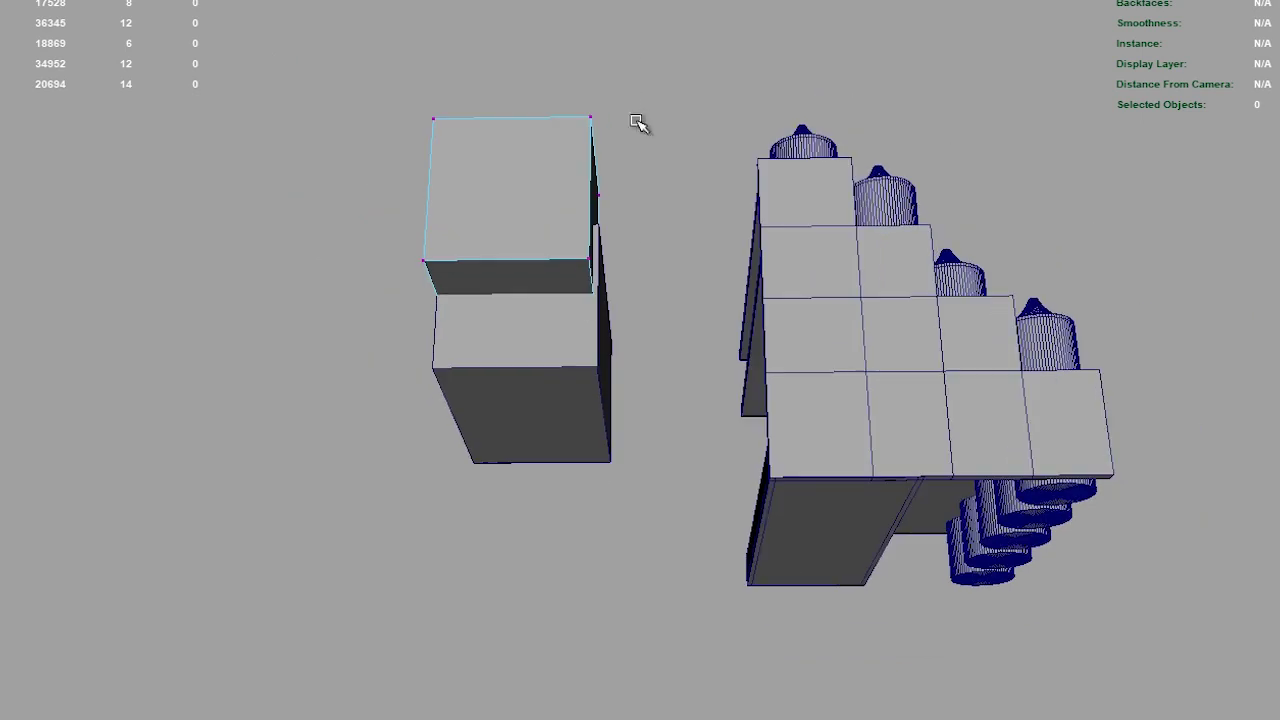
Step: Move the box's edge and top vertices to make it taller
drag(561, 310, 563, 314)
scroll(643, 272, up, 5)
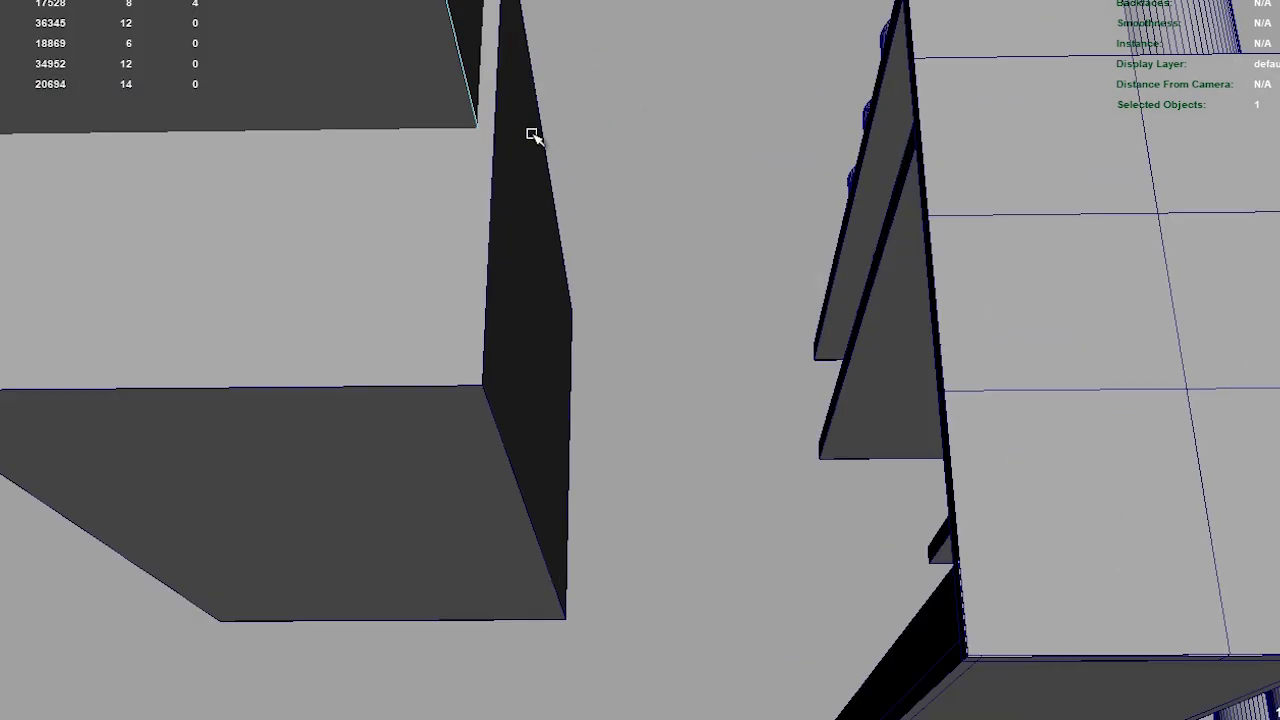
drag(662, 290, 624, 306)
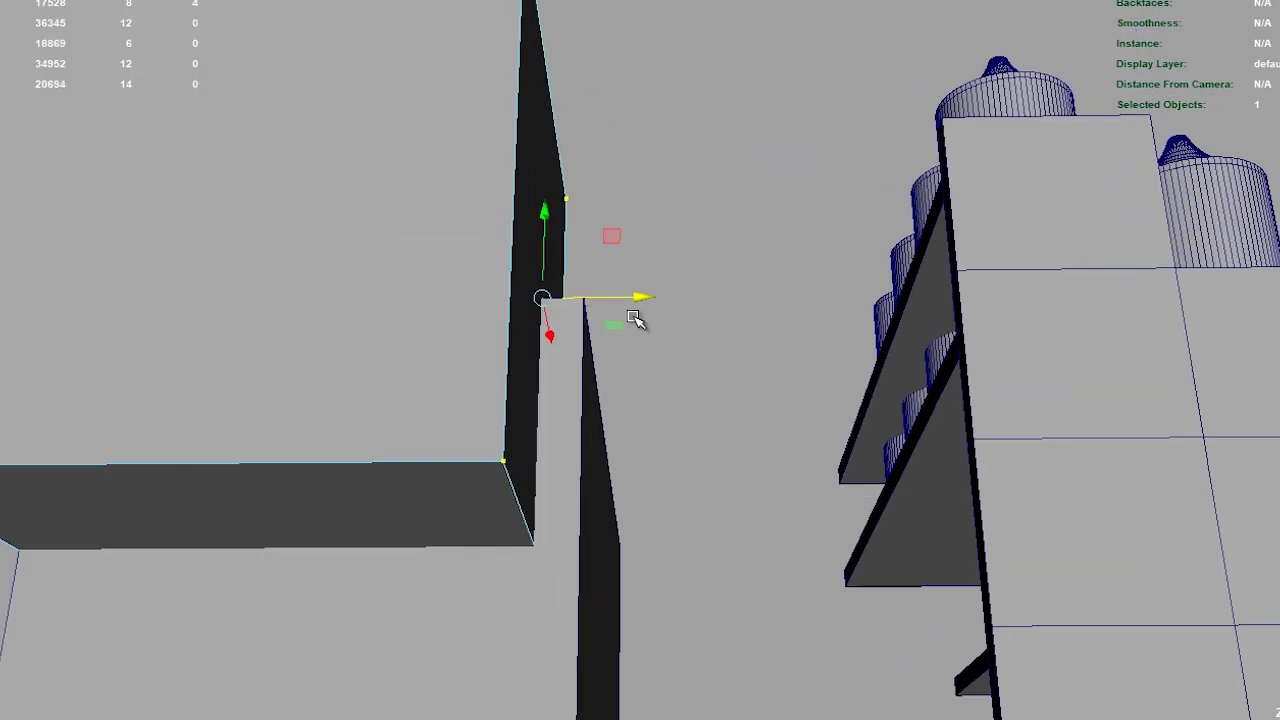
scroll(597, 308, down, 5)
alt+drag(649, 449, 220, 509)
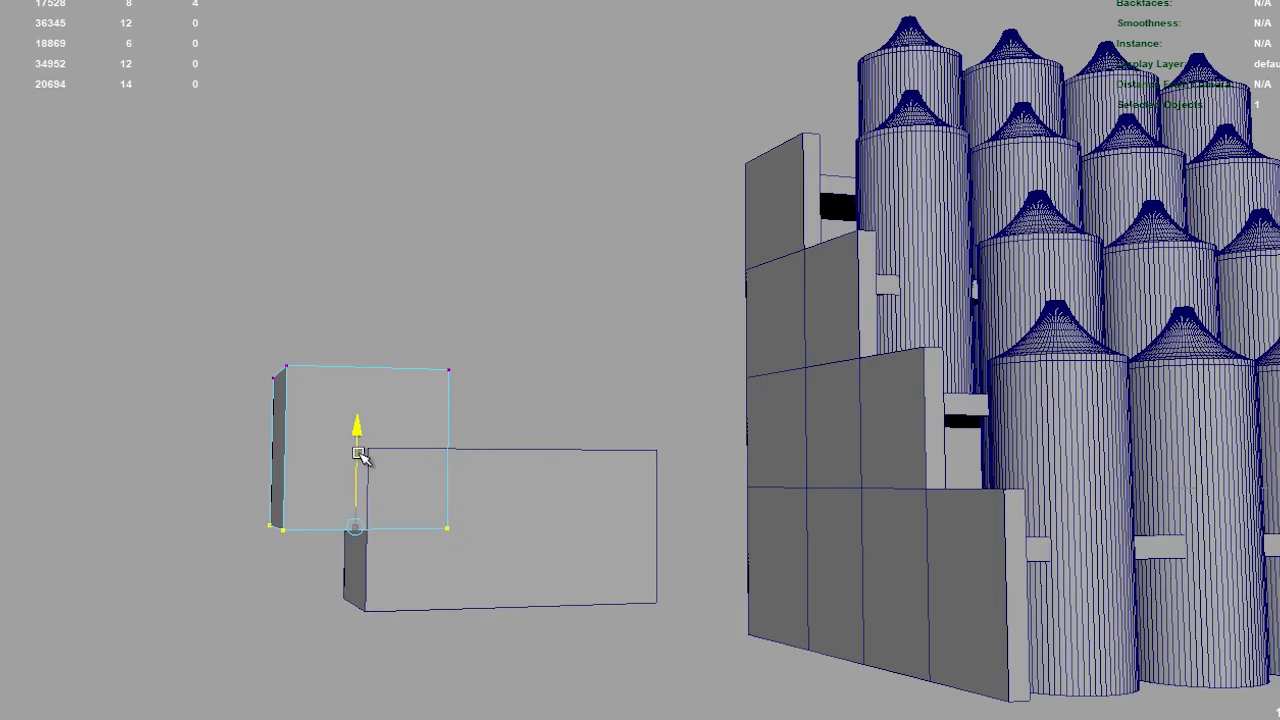
drag(360, 455, 369, 613)
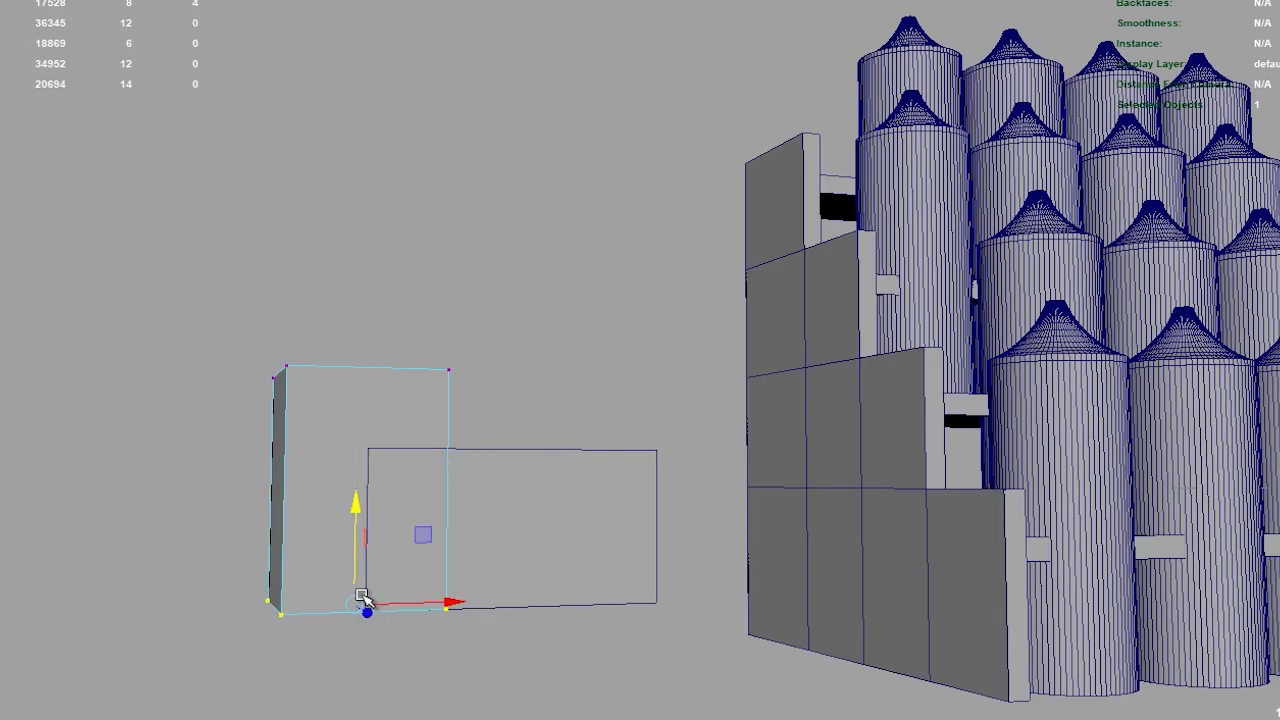
drag(255, 345, 465, 395)
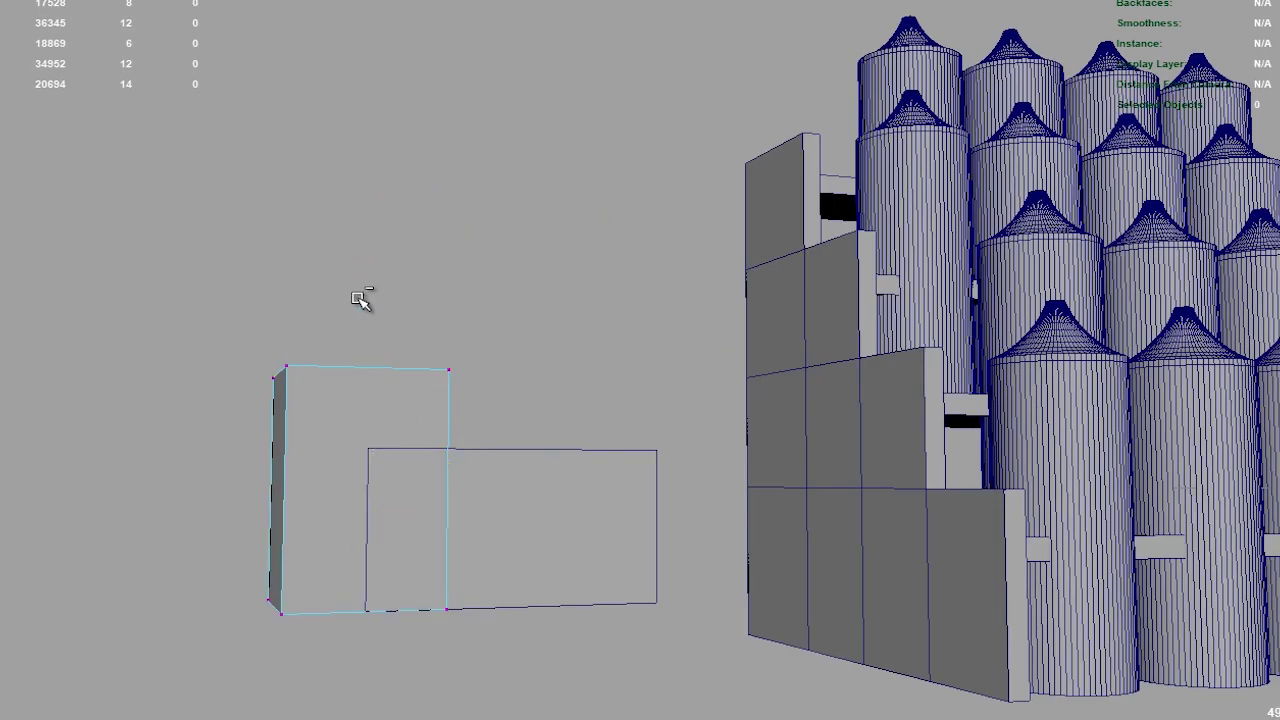
mouse_move(356, 273)
mouse_down()
mouse_move(371, 423)
mouse_move(343, 563)
mouse_up()
Step: Scale the whole box wider on two axes
right_drag(339, 295, 480, 298)
scroll(371, 586, up, 5)
mouse_move(323, 671)
alt+mouse_down()
mouse_move(523, 406)
mouse_move(247, 520)
mouse_move(594, 486)
mouse_move(512, 368)
alt+mouse_up()
drag(614, 62, 608, 62)
mouse_move(620, 119)
alt+mouse_down()
mouse_move(526, 234)
mouse_move(590, 265)
mouse_move(517, 280)
mouse_move(507, 250)
mouse_move(531, 303)
mouse_move(523, 209)
mouse_move(583, 166)
mouse_move(543, 43)
mouse_move(543, 109)
mouse_move(362, 67)
alt+mouse_up()
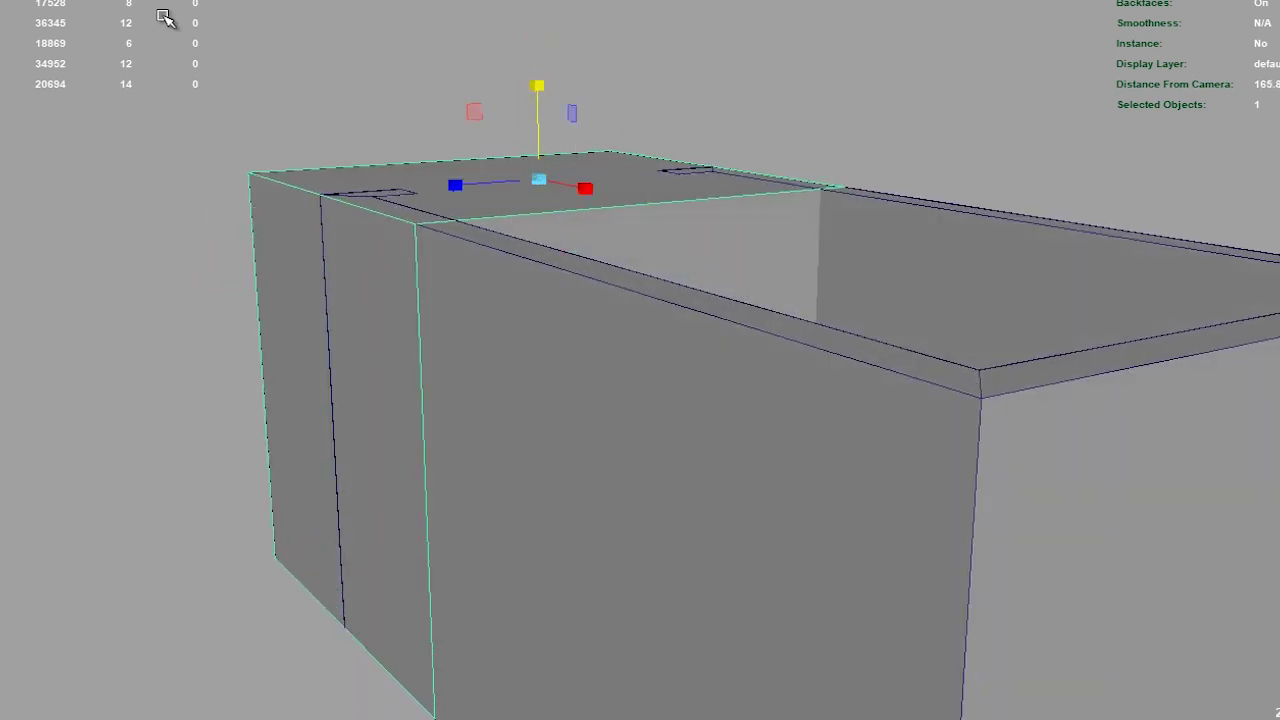
Step: Scale the block narrower with the plane scale handle
alt+drag(492, 323, 463, 309)
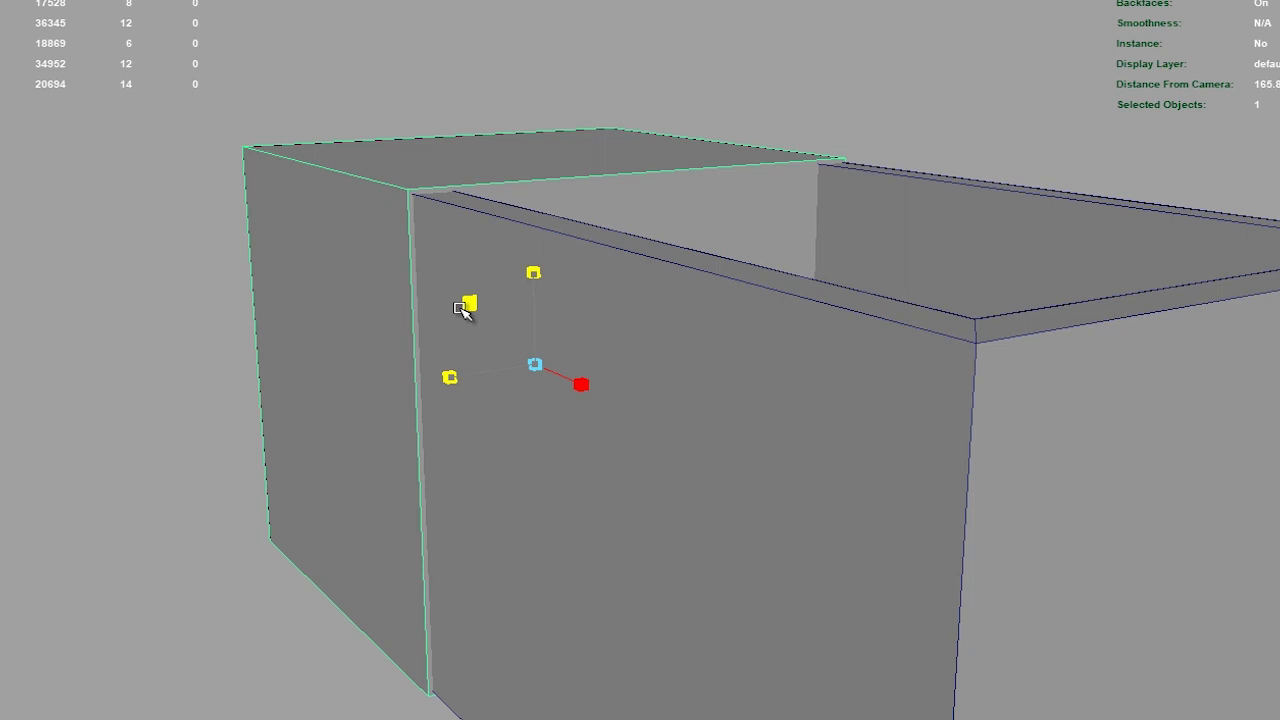
drag(463, 308, 465, 308)
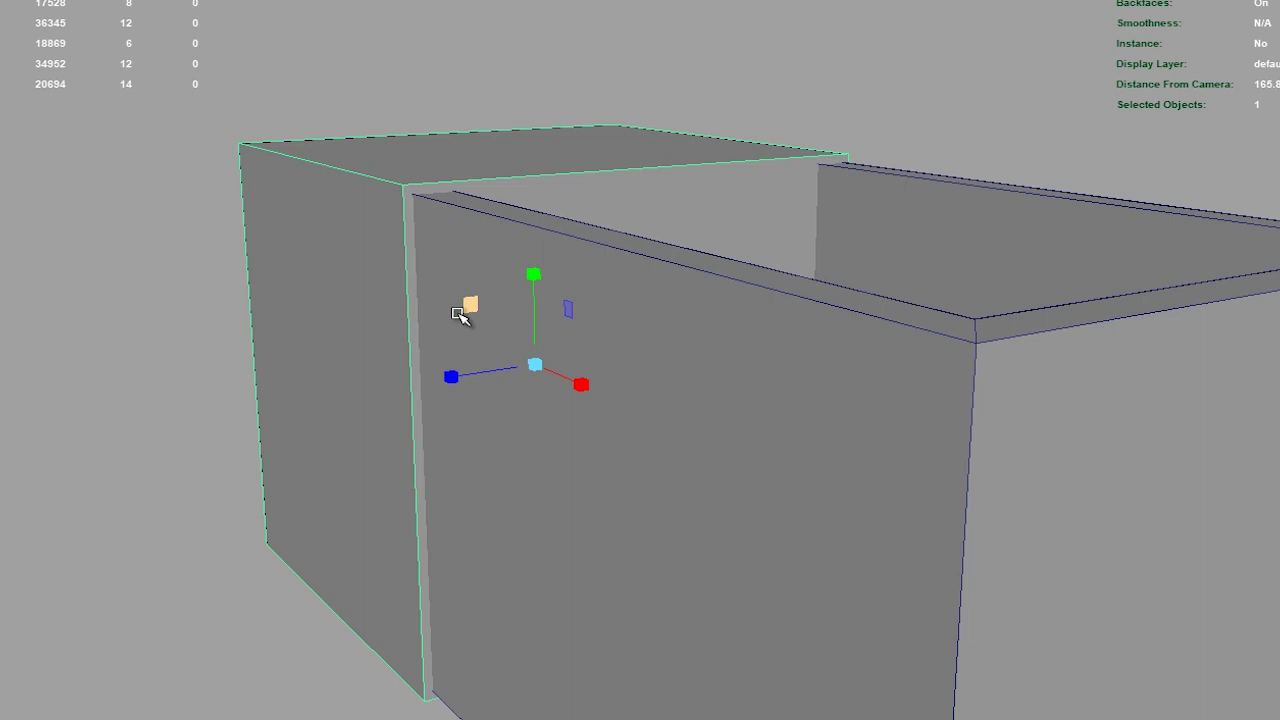
mouse_move(455, 303)
alt+mouse_down()
mouse_move(511, 249)
mouse_move(200, 314)
mouse_move(420, 277)
mouse_move(642, 340)
mouse_move(340, 329)
mouse_move(326, 394)
alt+mouse_up()
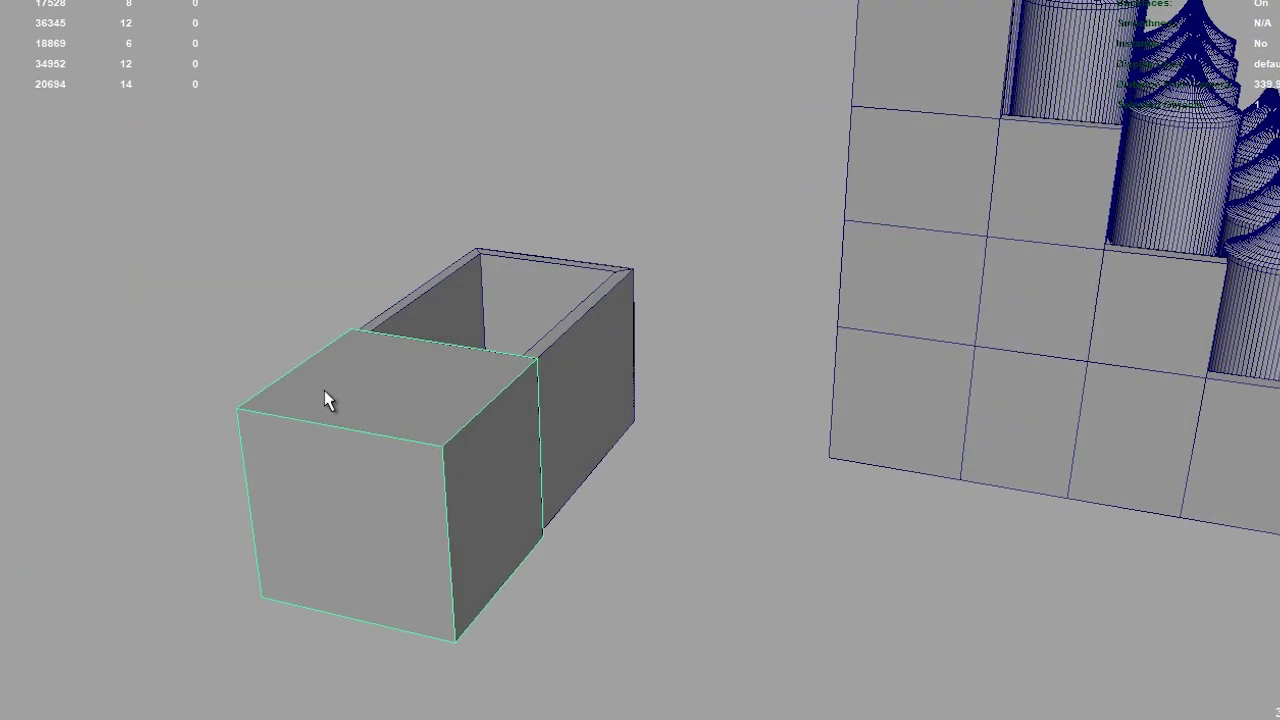
Step: Move the block out of the drawer box along X to the shelves and group the drawer pieces
right_drag(455, 302, 470, 268)
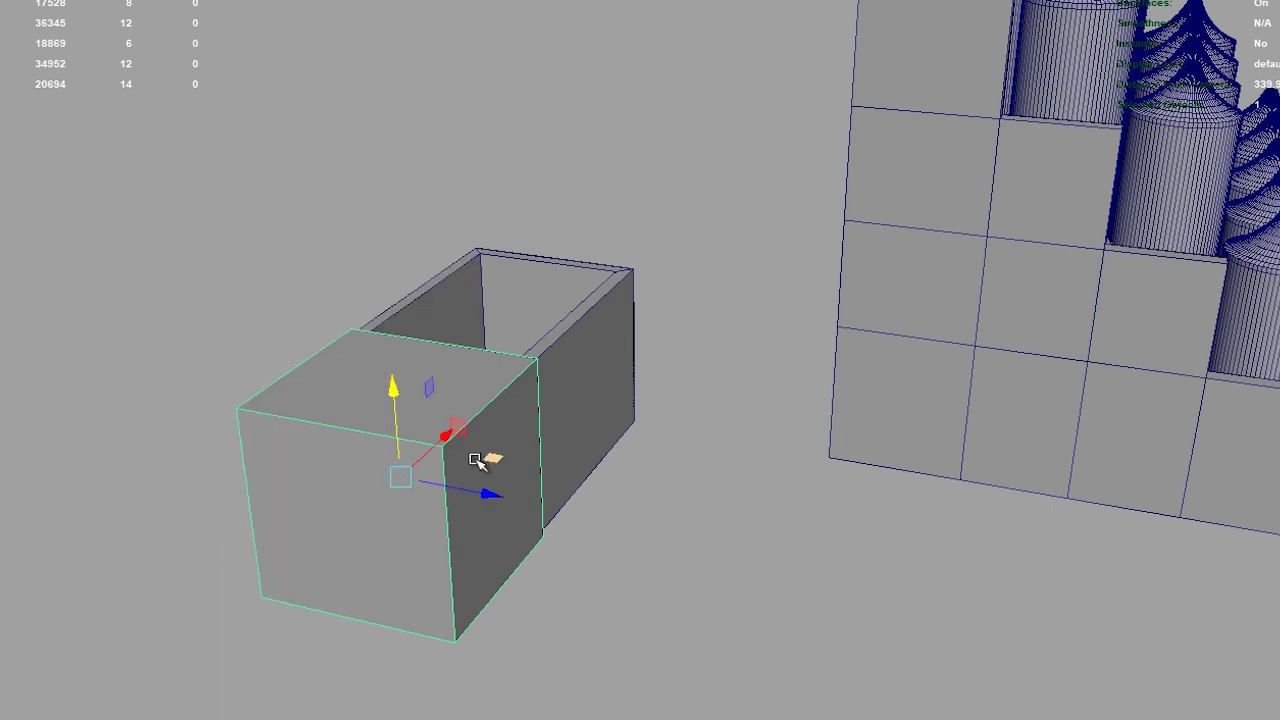
drag(475, 457, 975, 506)
mouse_move(672, 366)
alt+mouse_down()
mouse_move(777, 380)
mouse_move(905, 338)
alt+mouse_up()
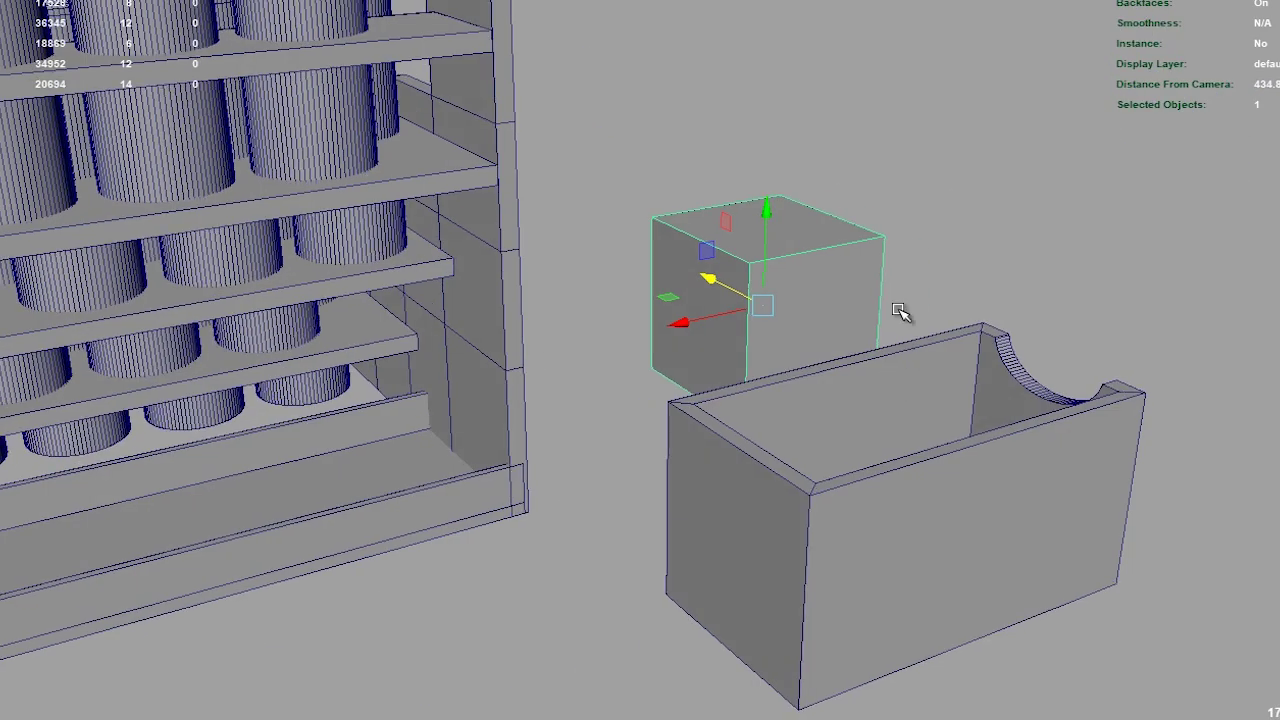
mouse_move(664, 328)
mouse_down()
mouse_move(400, 366)
mouse_move(408, 394)
mouse_move(300, 449)
mouse_move(700, 434)
mouse_move(535, 388)
mouse_move(591, 367)
mouse_up()
mouse_move(553, 461)
alt+mouse_down()
mouse_move(569, 474)
mouse_move(794, 451)
alt+mouse_up()
scroll(790, 430, down, 5)
key(ctrl+g)
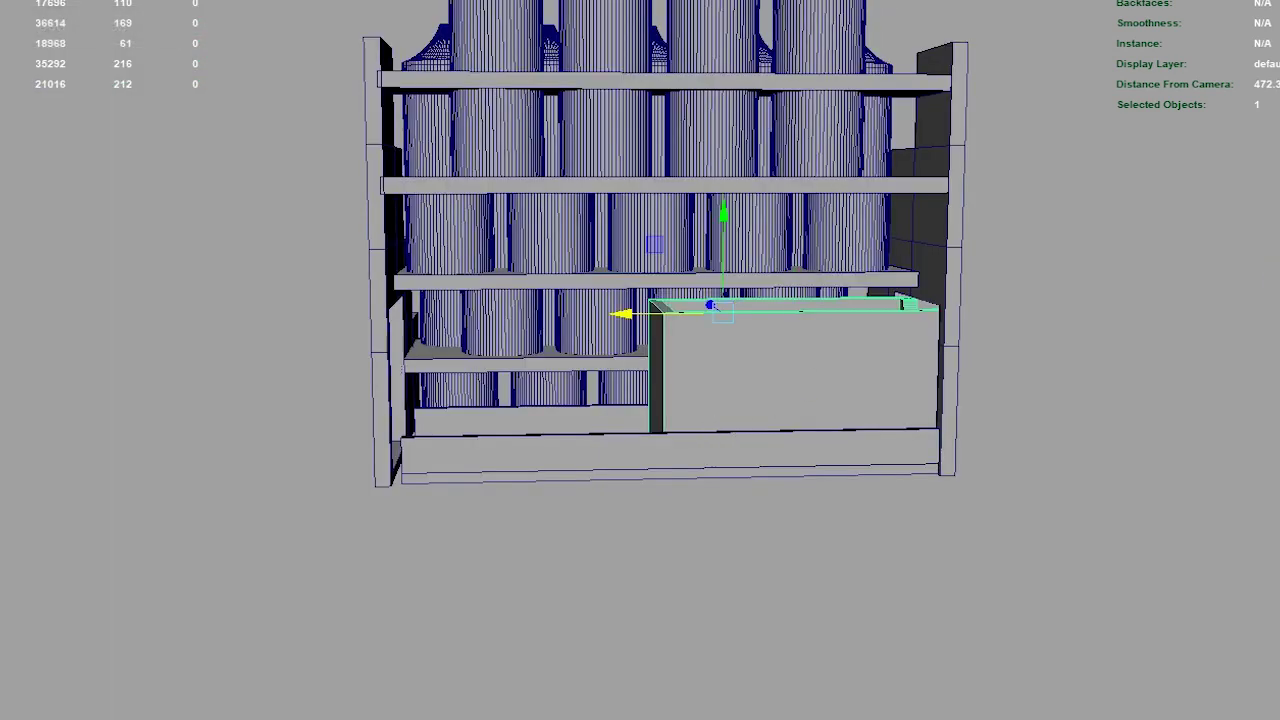
Step: Slide the grouped drawer left along X until it sits beneath the lowest shelf
drag(714, 308, 728, 317)
alt+drag(705, 385, 700, 366)
mouse_move(858, 306)
mouse_down()
mouse_move(663, 297)
mouse_move(672, 305)
mouse_up()
alt+right_drag(522, 393, 863, 431)
alt+drag(863, 431, 686, 431)
scroll(568, 350, up, 2)
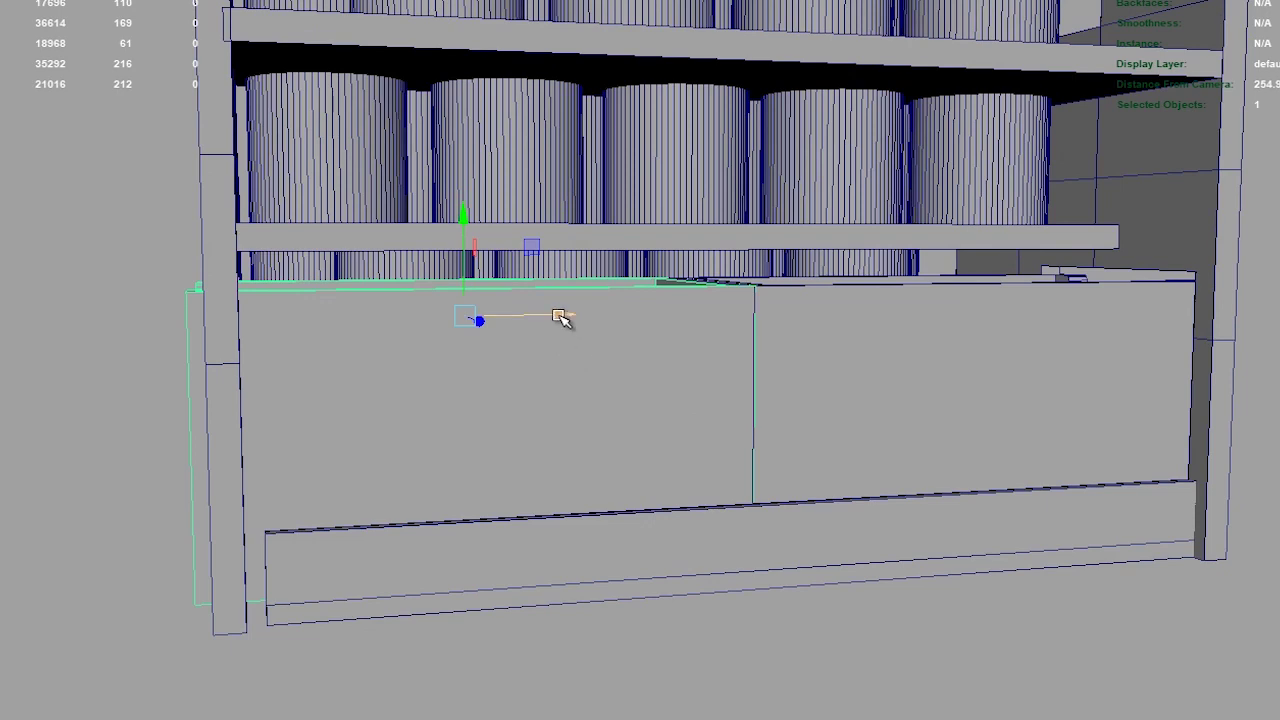
Step: Check the drawer's fit from several angles and shift the side panel slightly along its width
alt+drag(560, 318, 570, 425)
mouse_move(631, 266)
alt+mouse_down()
mouse_move(557, 360)
mouse_move(609, 337)
alt+mouse_up()
scroll(465, 513, up, 2)
scroll(465, 513, down, 2)
mouse_move(357, 289)
alt+mouse_down()
mouse_move(380, 366)
mouse_move(257, 366)
mouse_move(523, 467)
mouse_move(743, 417)
mouse_move(732, 412)
alt+mouse_up()
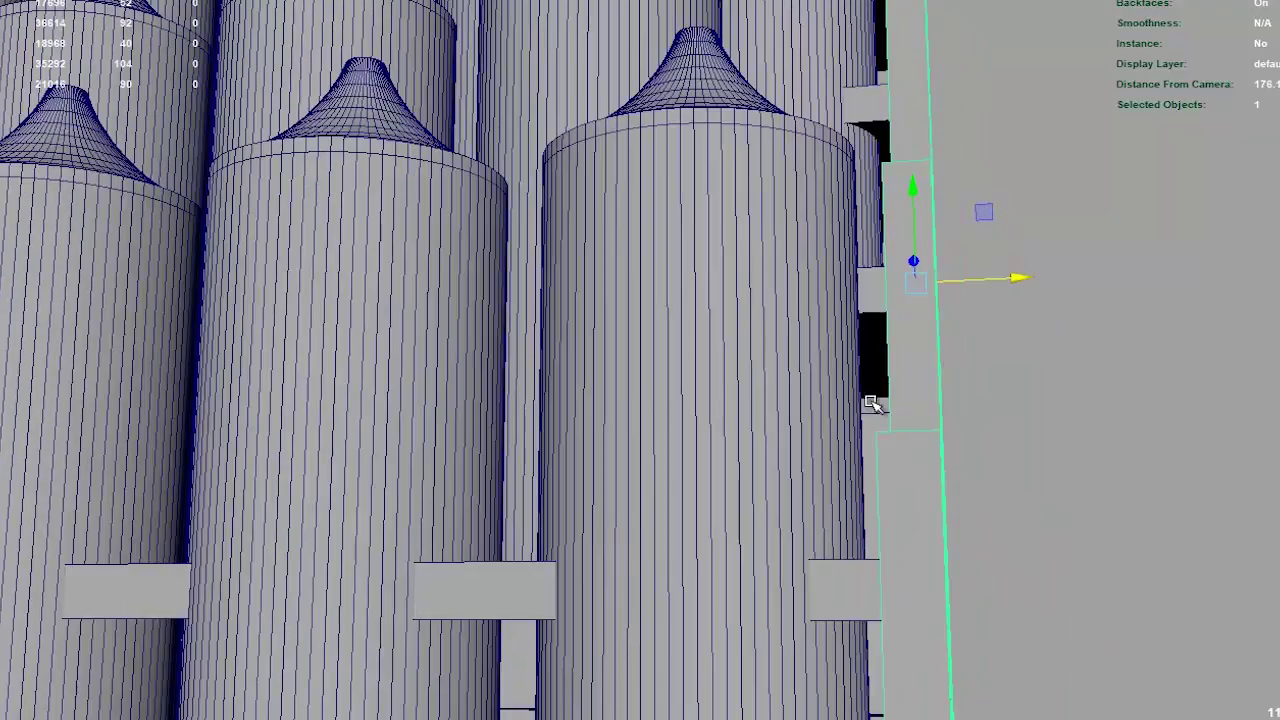
scroll(851, 377, up, 2)
mouse_move(876, 297)
mouse_down()
mouse_move(857, 309)
mouse_move(877, 309)
mouse_up()
mouse_move(791, 389)
alt+mouse_down()
mouse_move(886, 455)
mouse_move(857, 529)
alt+mouse_up()
Step: Examine the bottle bracket and nudge the side panel slightly outward
scroll(826, 429, down, 3)
scroll(456, 478, up, 3)
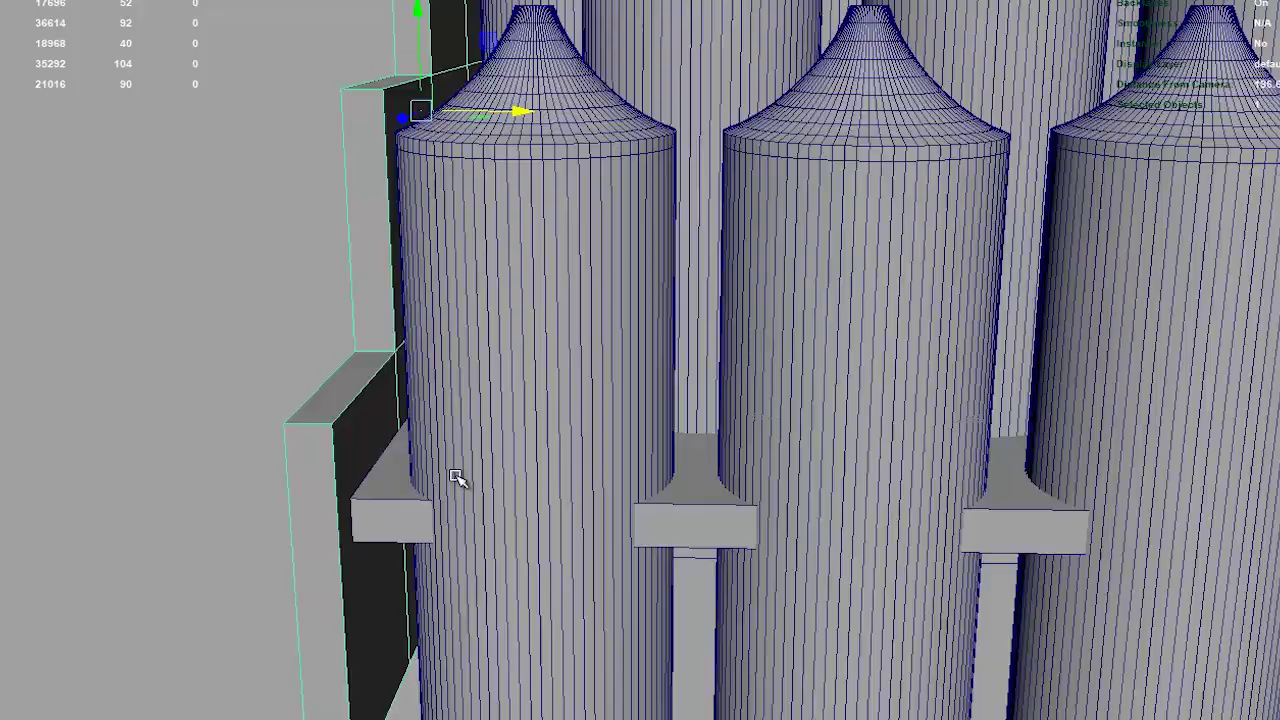
scroll(456, 478, up, 2)
alt+drag(386, 551, 571, 457)
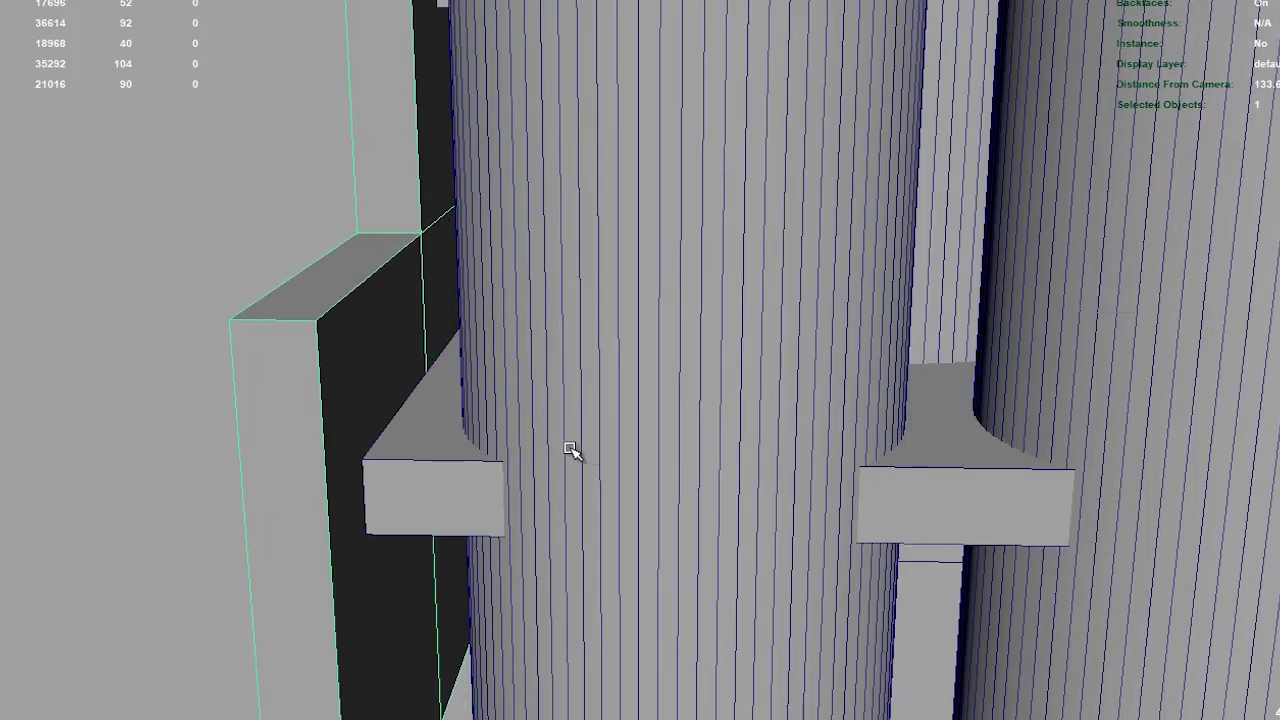
scroll(571, 450, down, 3)
alt+drag(480, 311, 651, 566)
scroll(600, 507, up, 3)
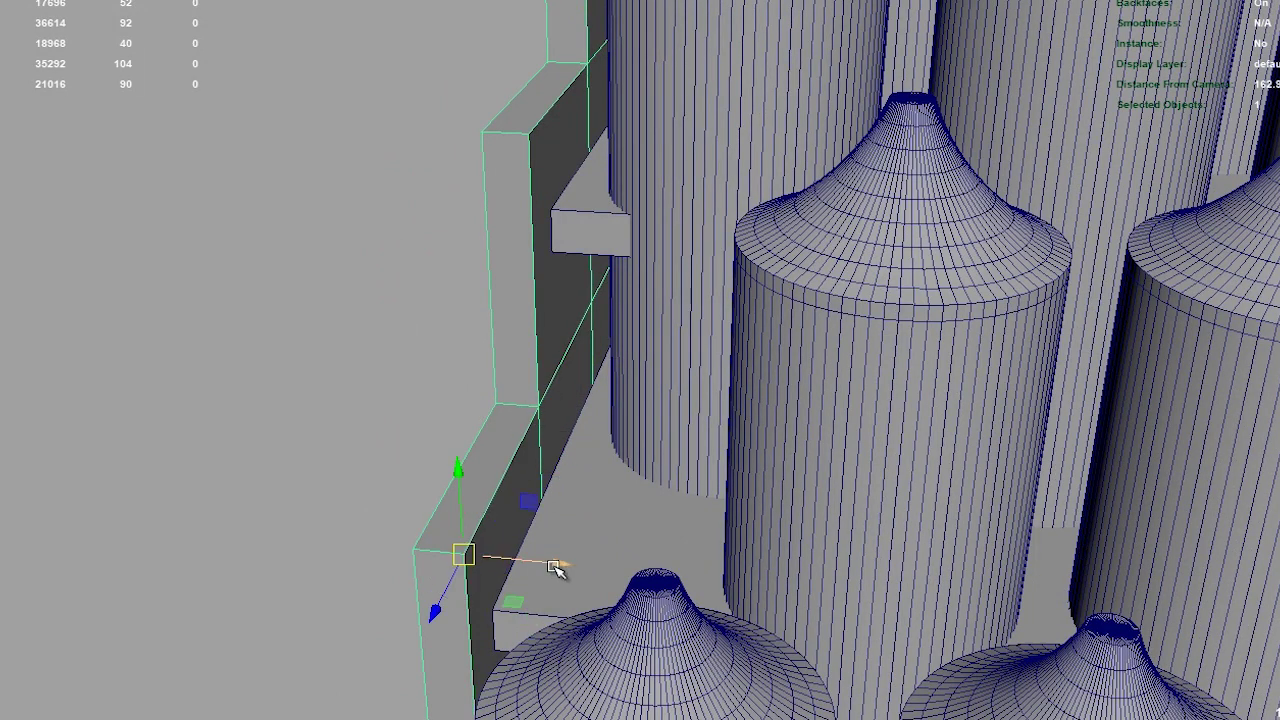
drag(555, 567, 488, 612)
Step: Slide the side panel back toward the bottles to align it with the shelf brackets
scroll(620, 514, down, 2)
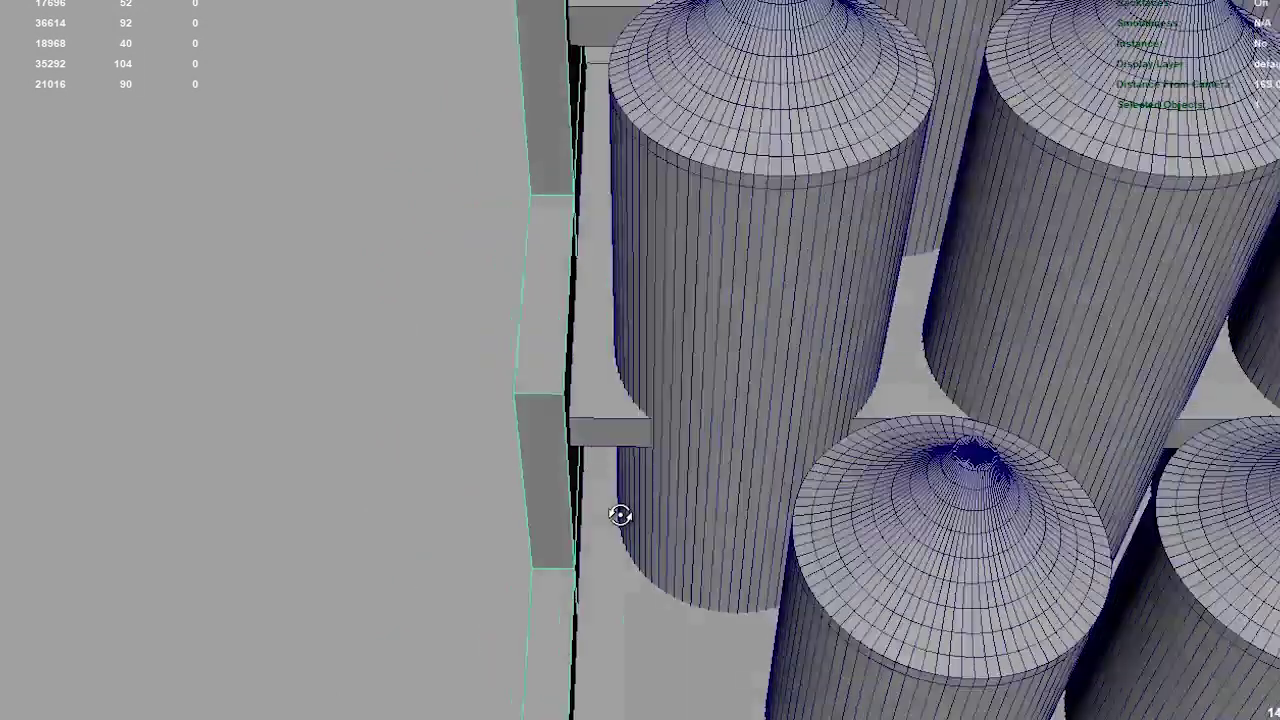
scroll(677, 489, down, 2)
alt+drag(677, 489, 86, 371)
scroll(592, 510, up, 3)
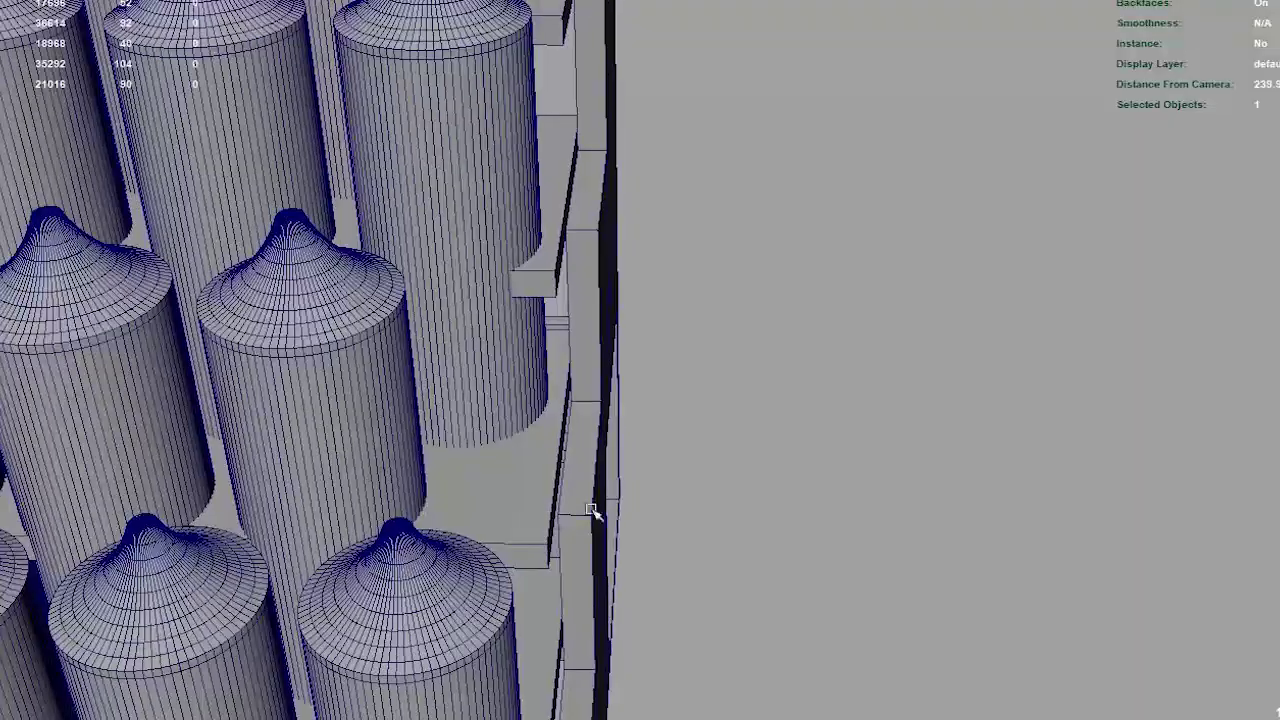
mouse_move(592, 510)
alt+mouse_down()
mouse_move(606, 543)
mouse_move(621, 523)
alt+mouse_up()
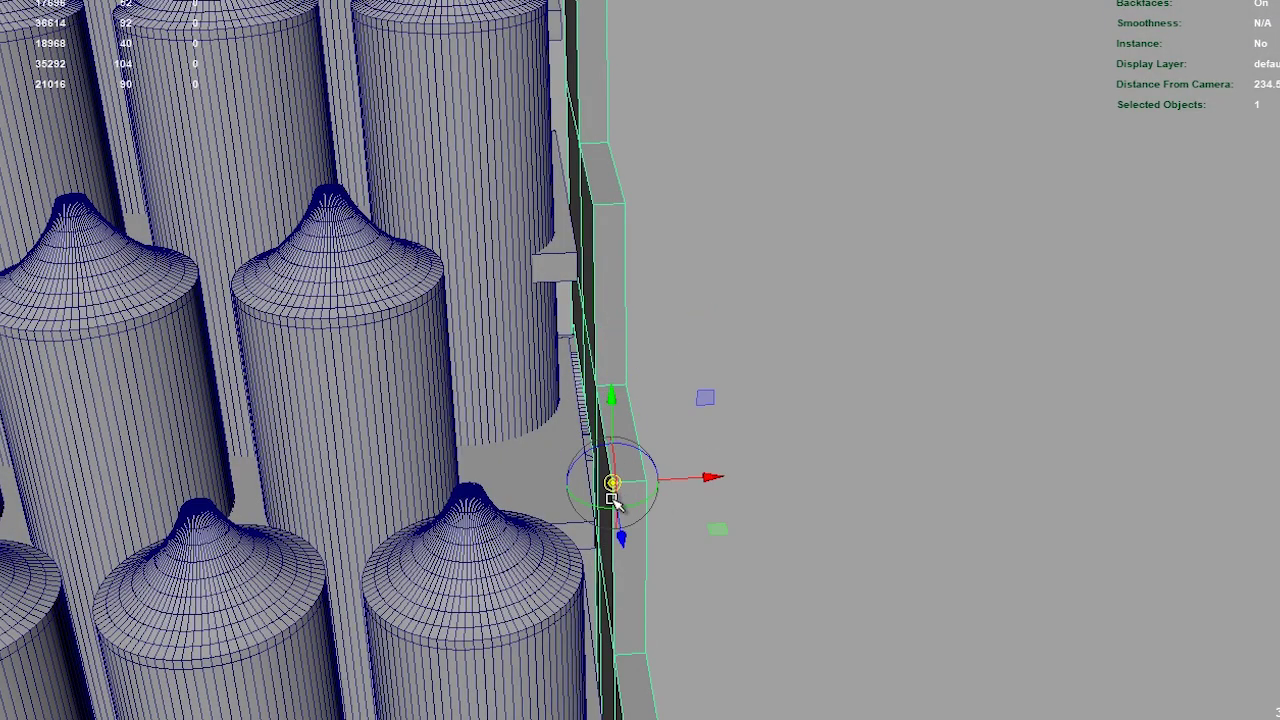
mouse_move(683, 484)
mouse_down()
mouse_move(590, 527)
mouse_move(608, 506)
mouse_move(131, 517)
mouse_move(529, 517)
mouse_move(650, 489)
mouse_move(851, 543)
mouse_move(707, 460)
mouse_up()
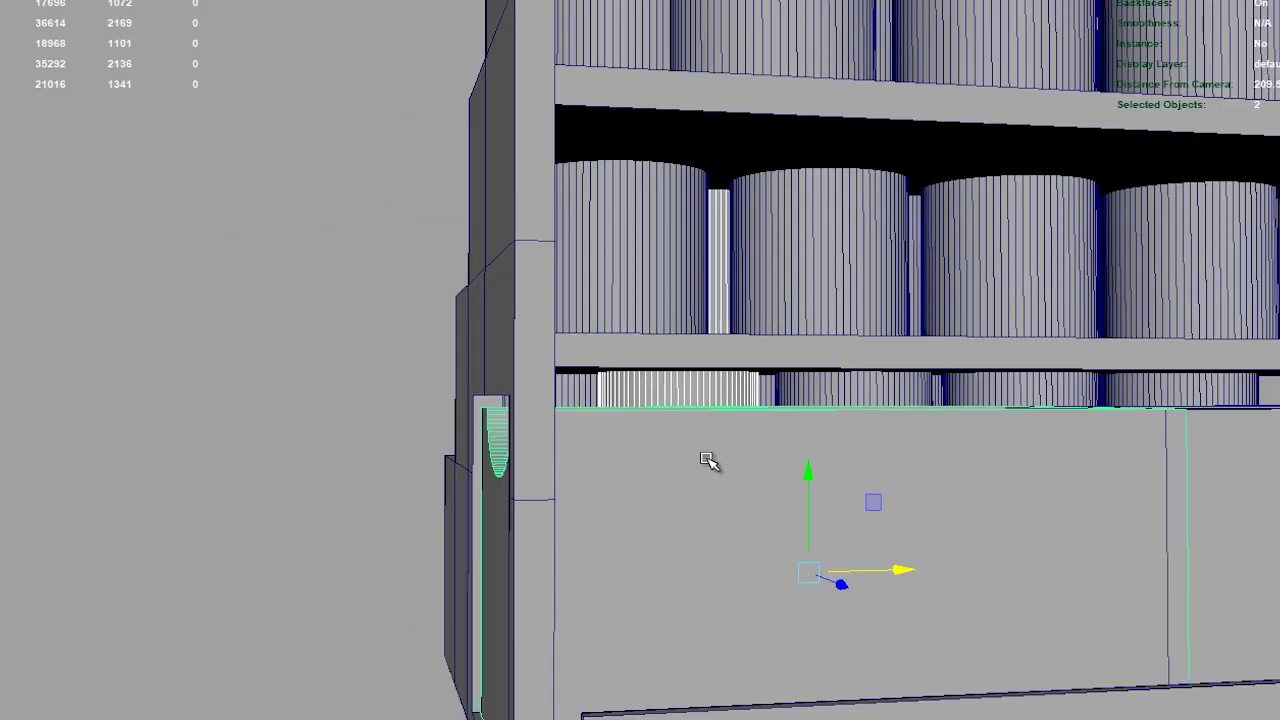
mouse_move(900, 567)
mouse_down()
mouse_move(643, 506)
mouse_move(378, 565)
mouse_move(831, 543)
mouse_move(683, 569)
mouse_up()
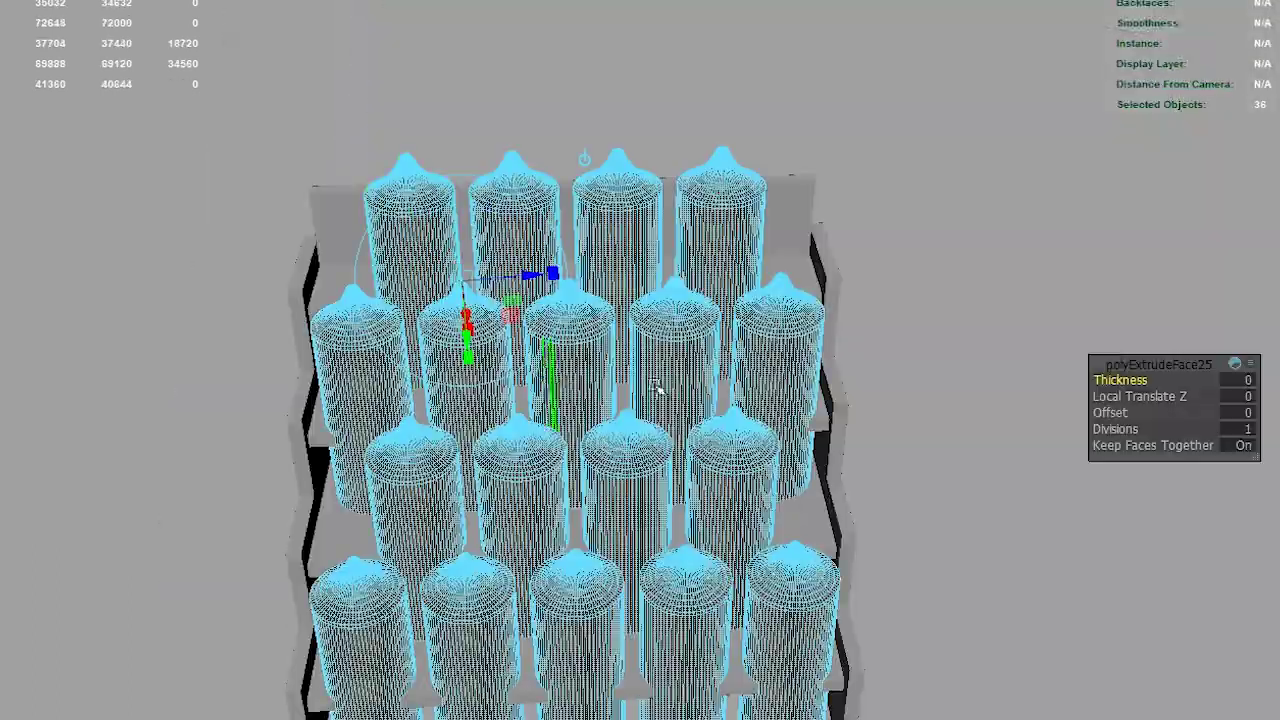
alt+right_drag(657, 388, 1197, 381)
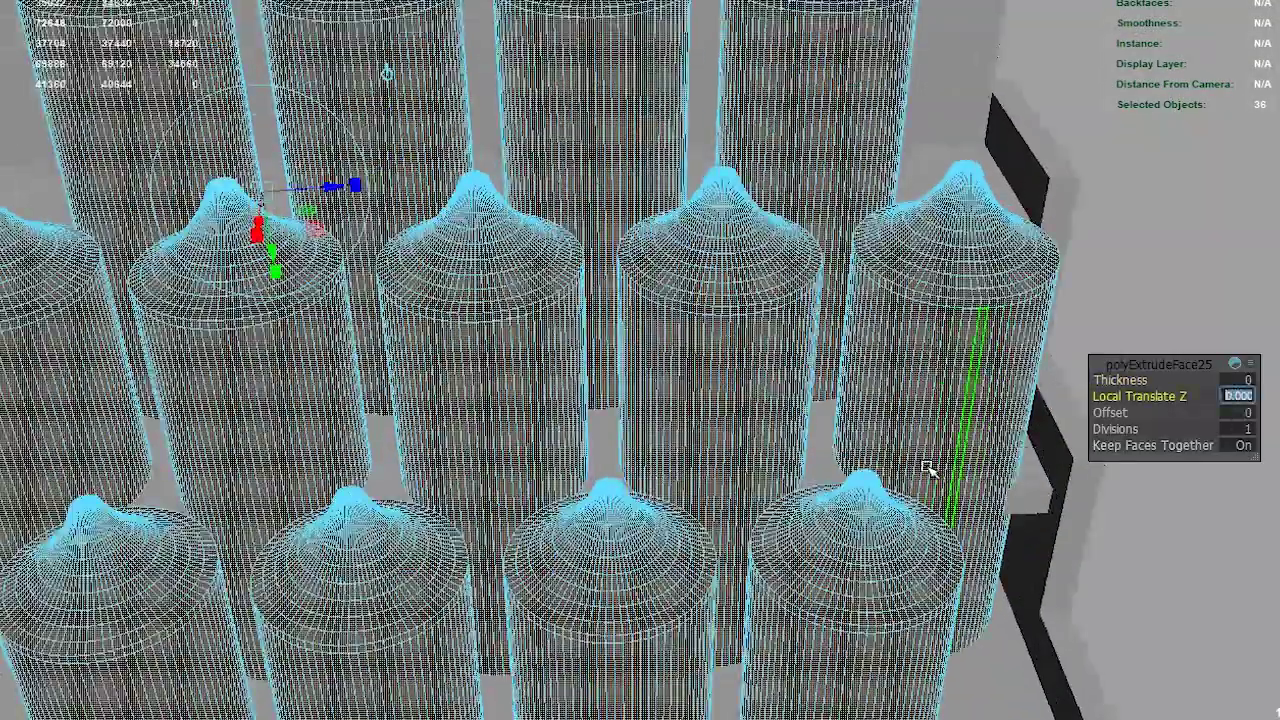
Step: Push the extruded bottle faces out by 0.2
scroll(766, 429, up, 2)
scroll(762, 423, up, 5)
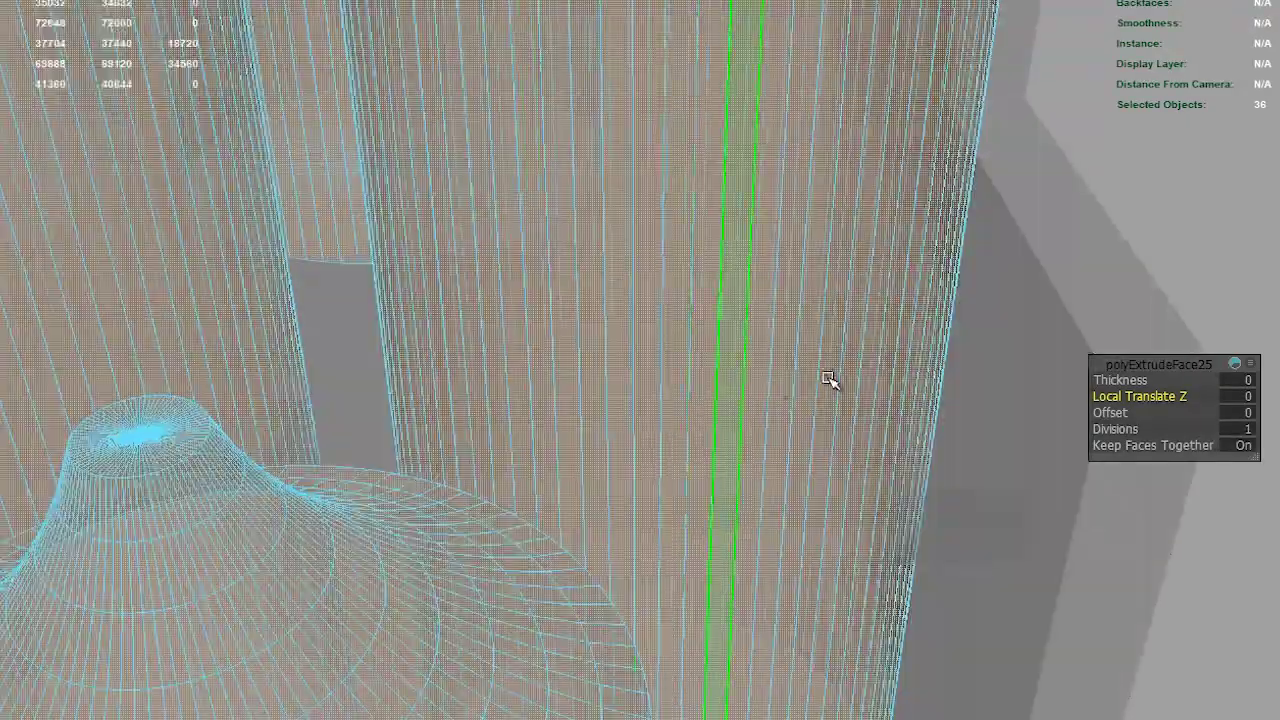
mouse_move(829, 377)
alt+middle_down()
mouse_move(571, 406)
mouse_move(563, 454)
alt+middle_up()
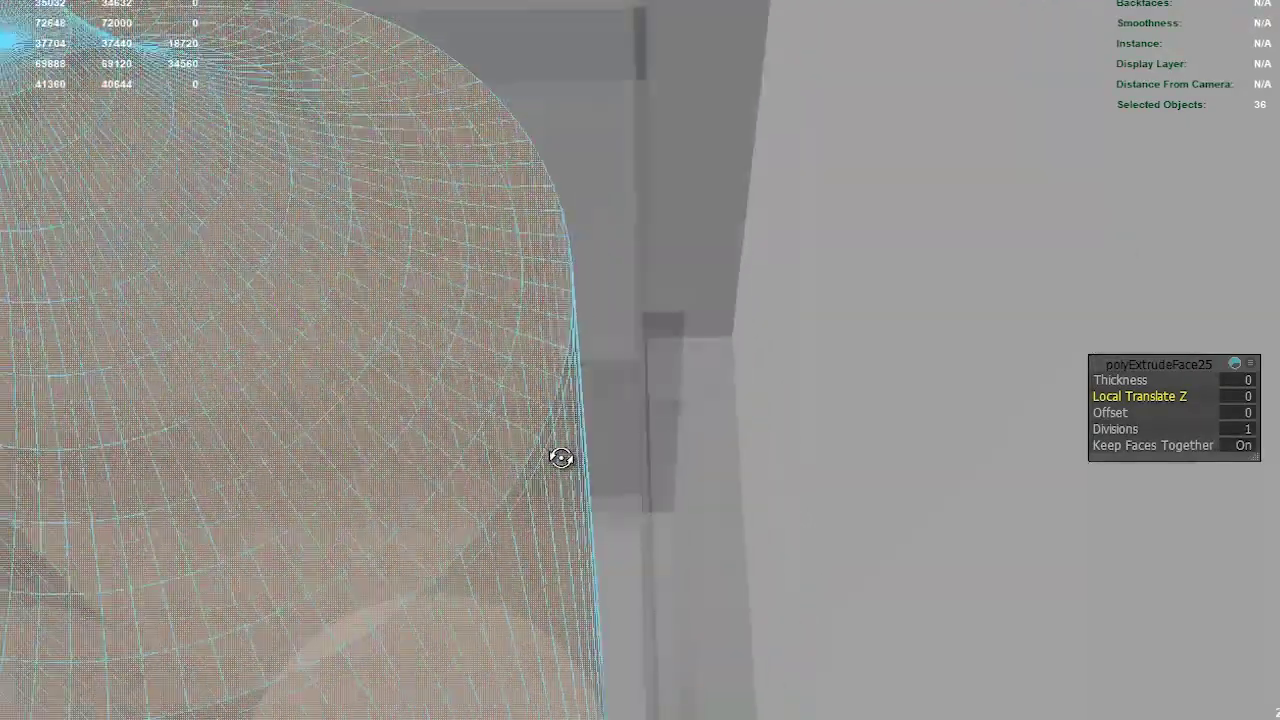
alt+middle_drag(817, 427, 1000, 386)
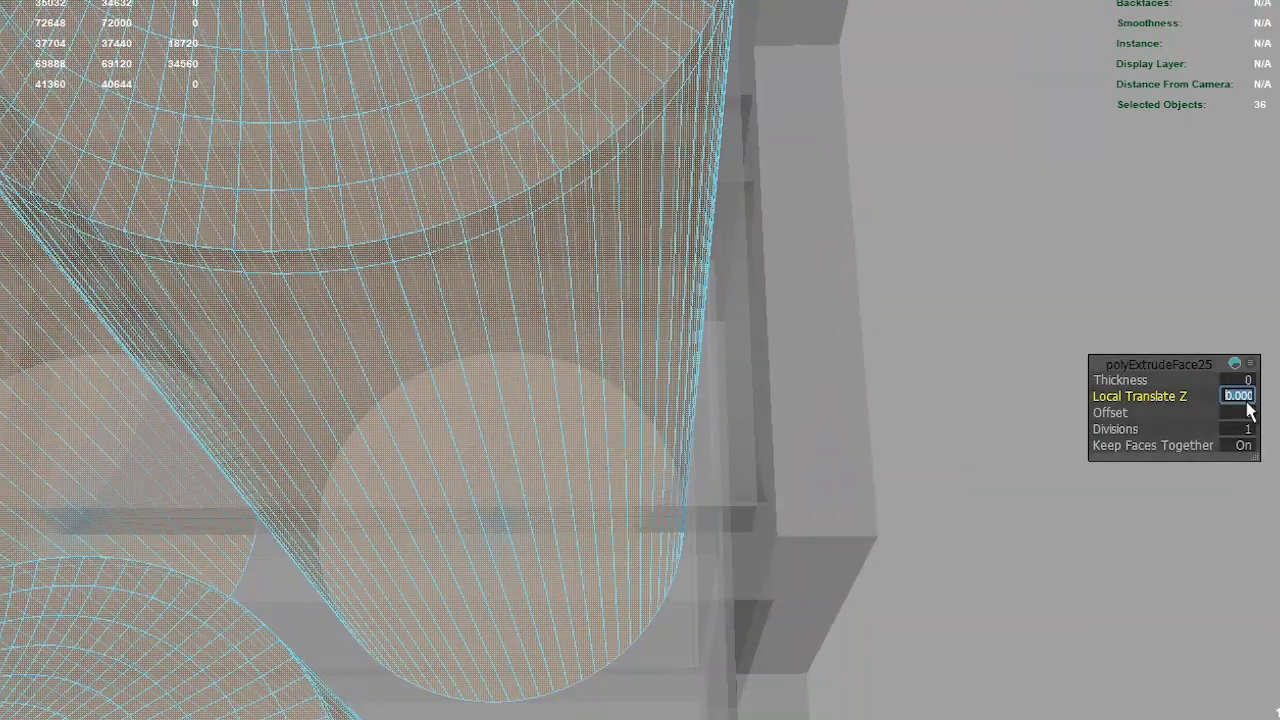
text(2)
key(Return)
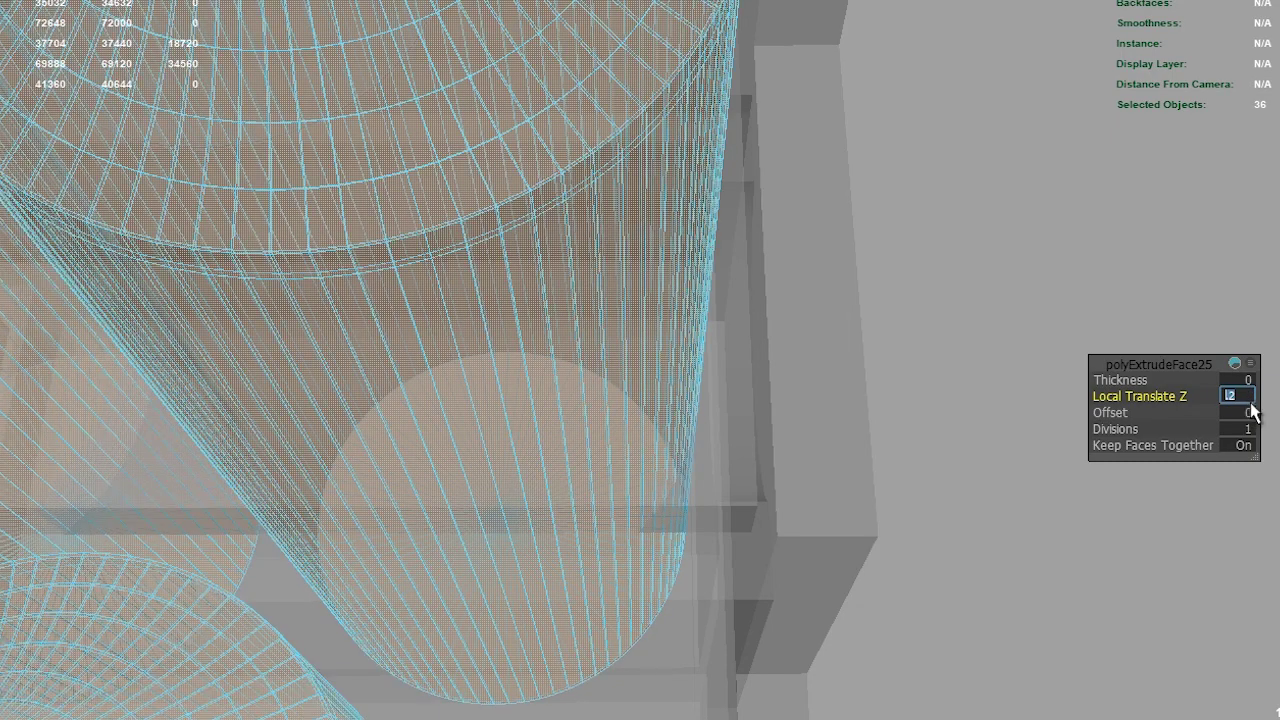
Step: Try extrusion distances of 0.5 and then 1, inspecting the bottle ends
scroll(710, 530, up, 3)
scroll(683, 542, up, 3)
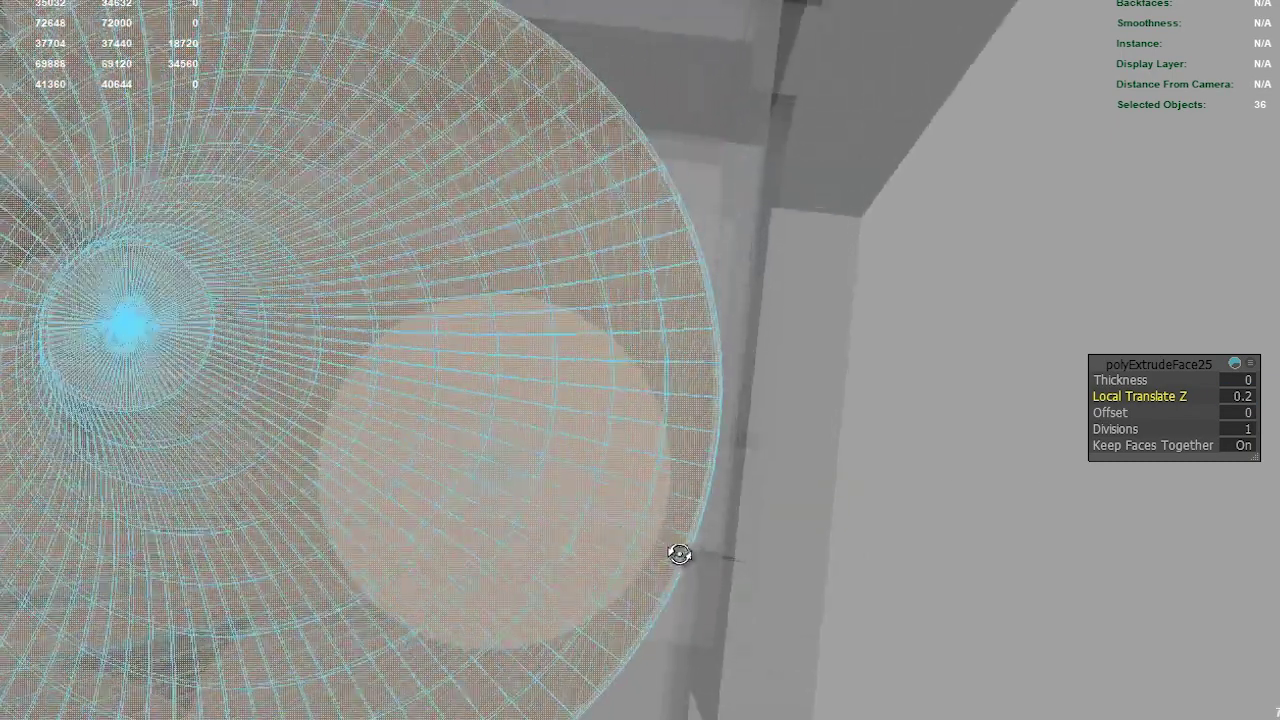
scroll(715, 550, up, 3)
scroll(810, 545, up, 3)
scroll(846, 560, down, 3)
scroll(854, 574, up, 4)
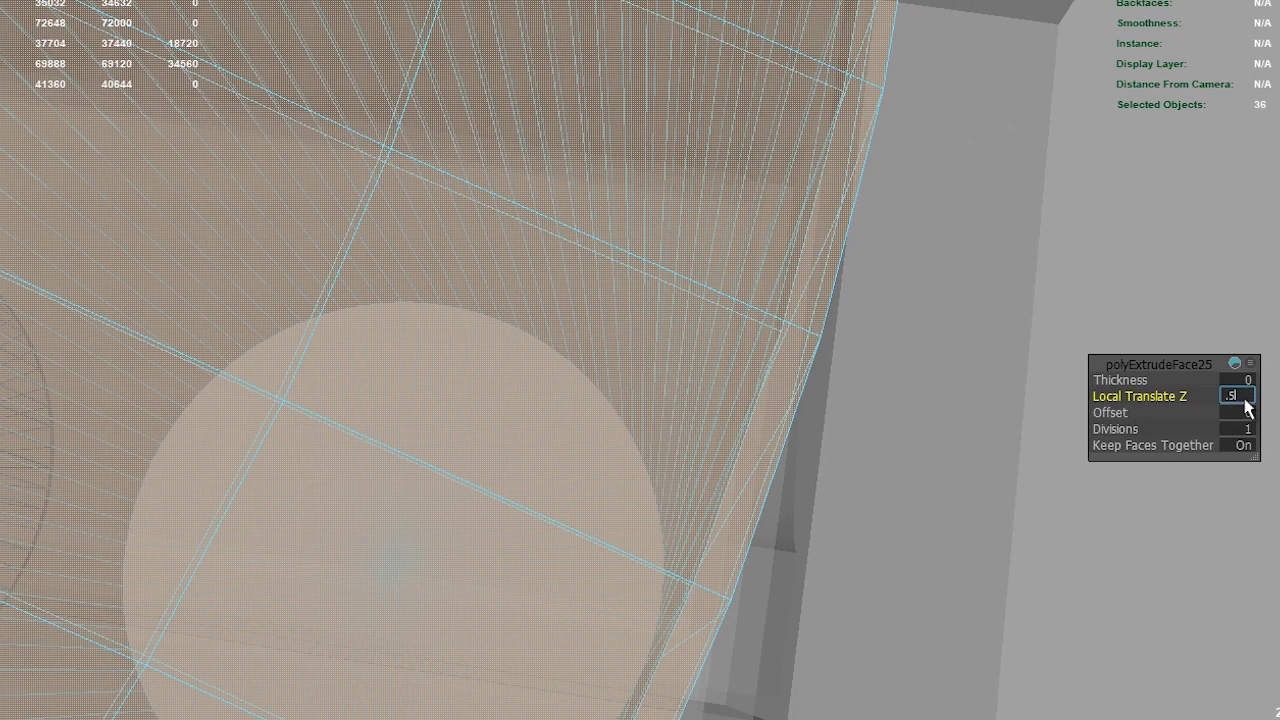
key(Return)
mouse_move(975, 452)
alt+mouse_down()
mouse_move(929, 451)
mouse_move(986, 357)
mouse_move(905, 337)
mouse_move(457, 409)
mouse_move(751, 374)
mouse_move(811, 392)
alt+mouse_up()
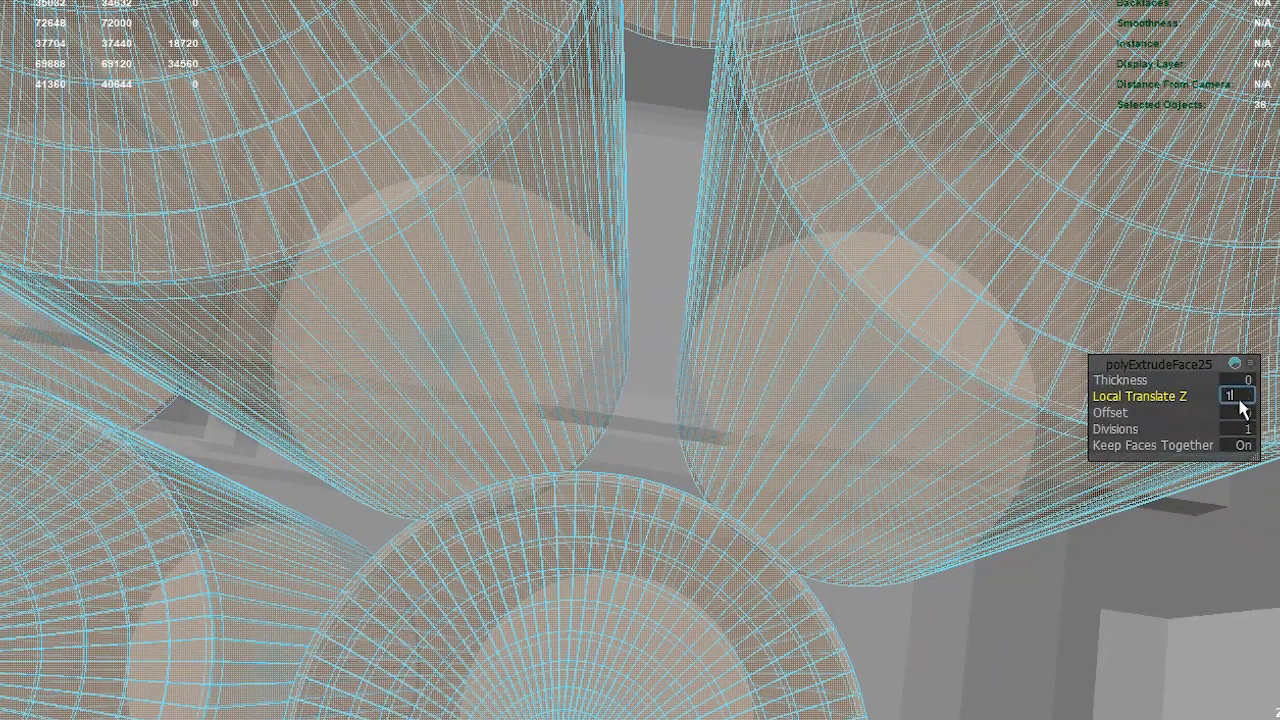
key(Return)
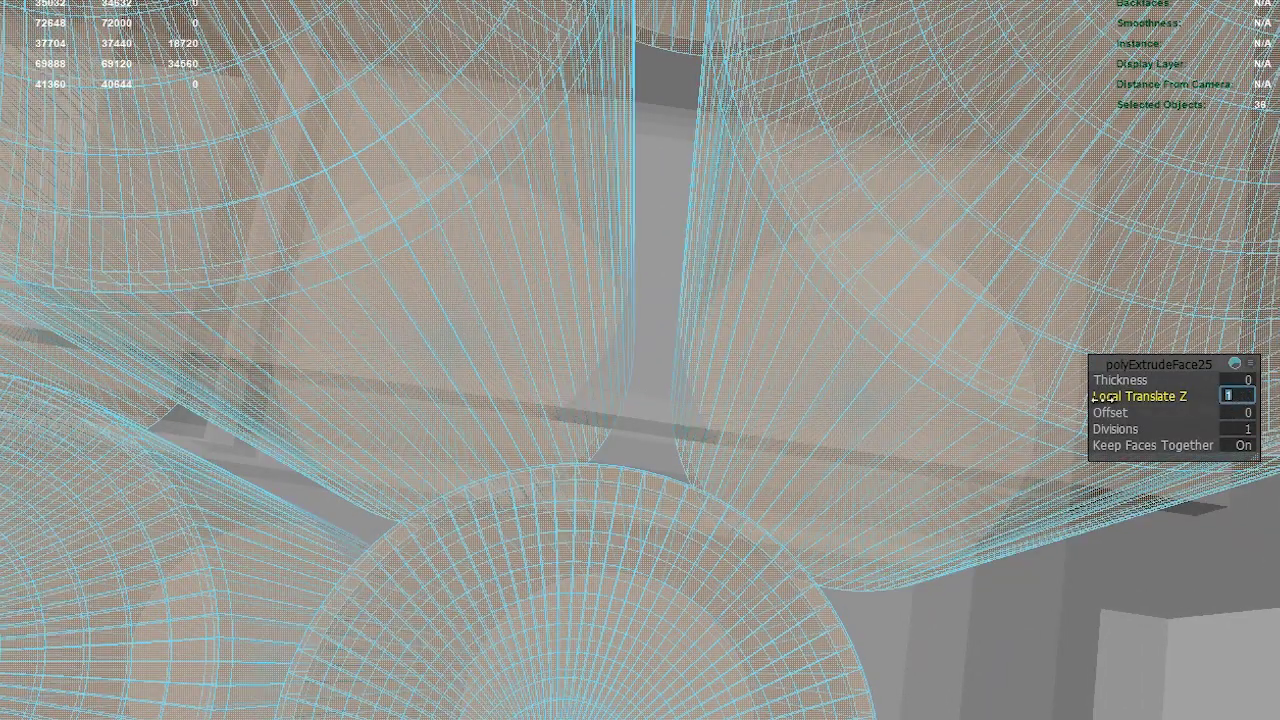
Step: Increase the extrusion depth to 1.5 in the in-view editor
mouse_move(800, 457)
alt+mouse_down()
mouse_move(723, 429)
mouse_move(683, 517)
mouse_move(686, 483)
mouse_move(600, 383)
mouse_move(617, 400)
mouse_move(587, 433)
mouse_move(686, 403)
mouse_move(689, 429)
mouse_move(606, 394)
mouse_move(437, 433)
mouse_move(486, 466)
mouse_move(451, 471)
mouse_move(675, 430)
alt+mouse_up()
alt+middle_drag(675, 430, 766, 414)
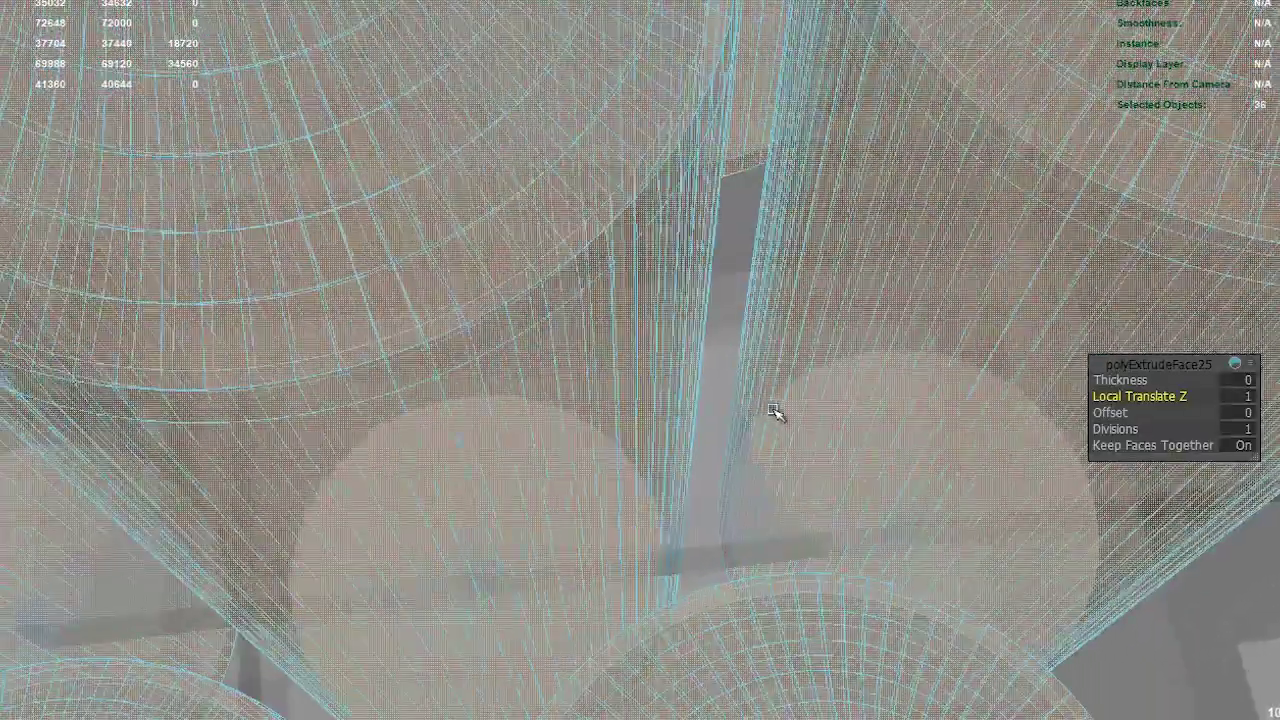
click(1246, 398)
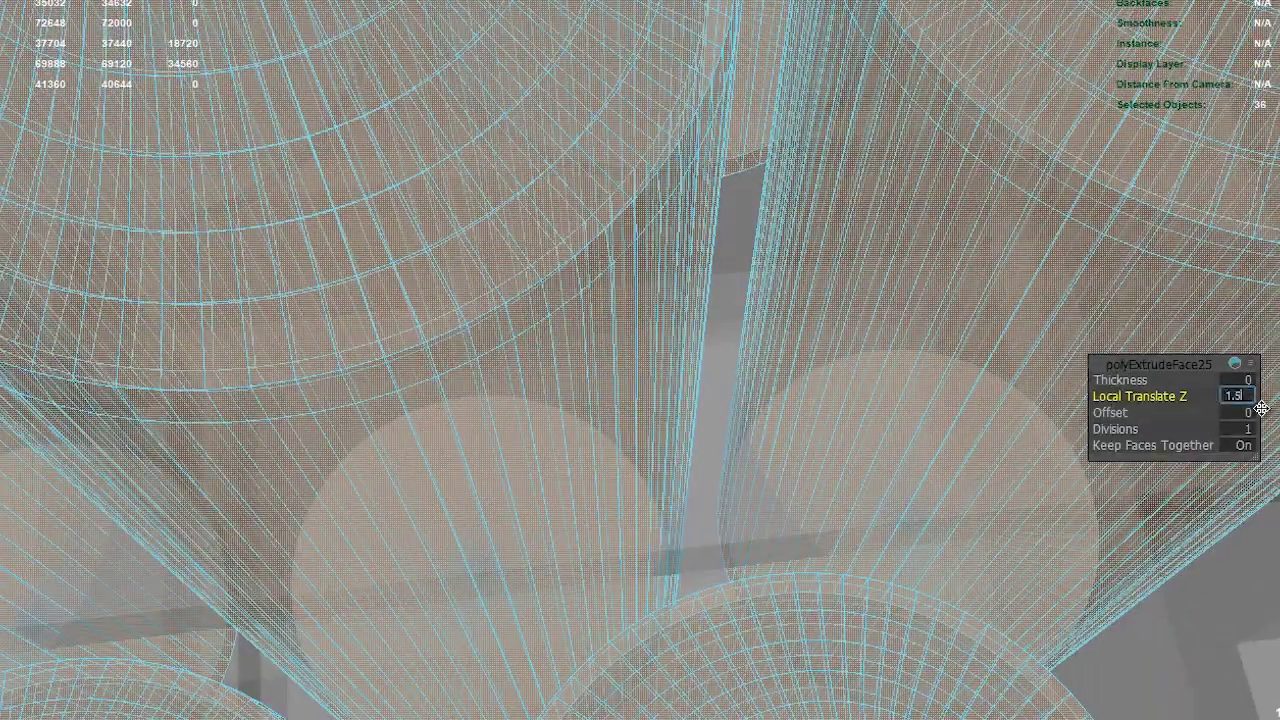
text(.5)
key(Return)
Step: Settle the Local Translate Z at 1.2 and check the bottles from the side
mouse_move(786, 437)
alt+mouse_down()
mouse_move(474, 386)
mouse_move(523, 331)
mouse_move(560, 320)
mouse_move(600, 371)
mouse_move(355, 428)
alt+mouse_up()
mouse_move(587, 453)
alt+mouse_down()
mouse_move(523, 457)
mouse_move(443, 423)
mouse_move(517, 309)
mouse_move(543, 326)
mouse_move(583, 283)
mouse_move(617, 286)
mouse_move(619, 336)
mouse_move(669, 206)
mouse_move(677, 291)
mouse_move(763, 337)
mouse_move(749, 531)
mouse_move(743, 491)
mouse_move(786, 429)
mouse_move(730, 517)
mouse_move(740, 558)
alt+mouse_up()
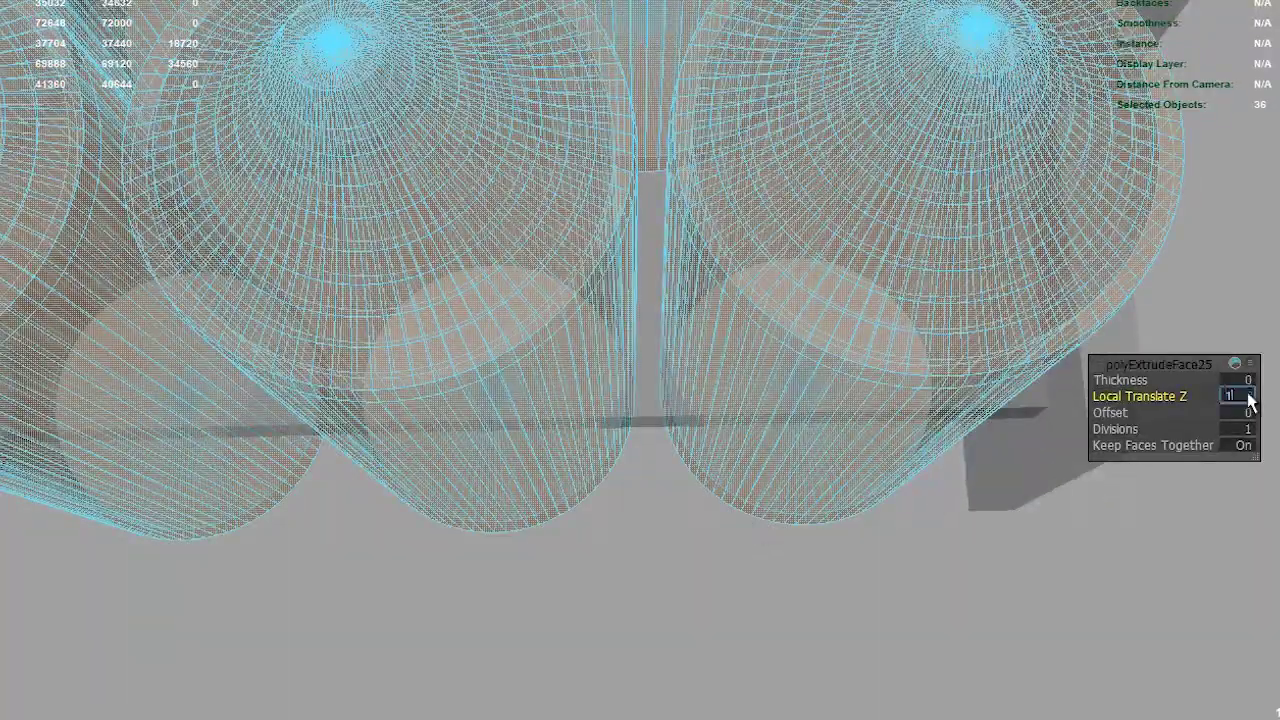
key(Return)
mouse_move(611, 517)
alt+mouse_down()
mouse_move(646, 360)
mouse_move(714, 460)
mouse_move(680, 451)
alt+mouse_up()
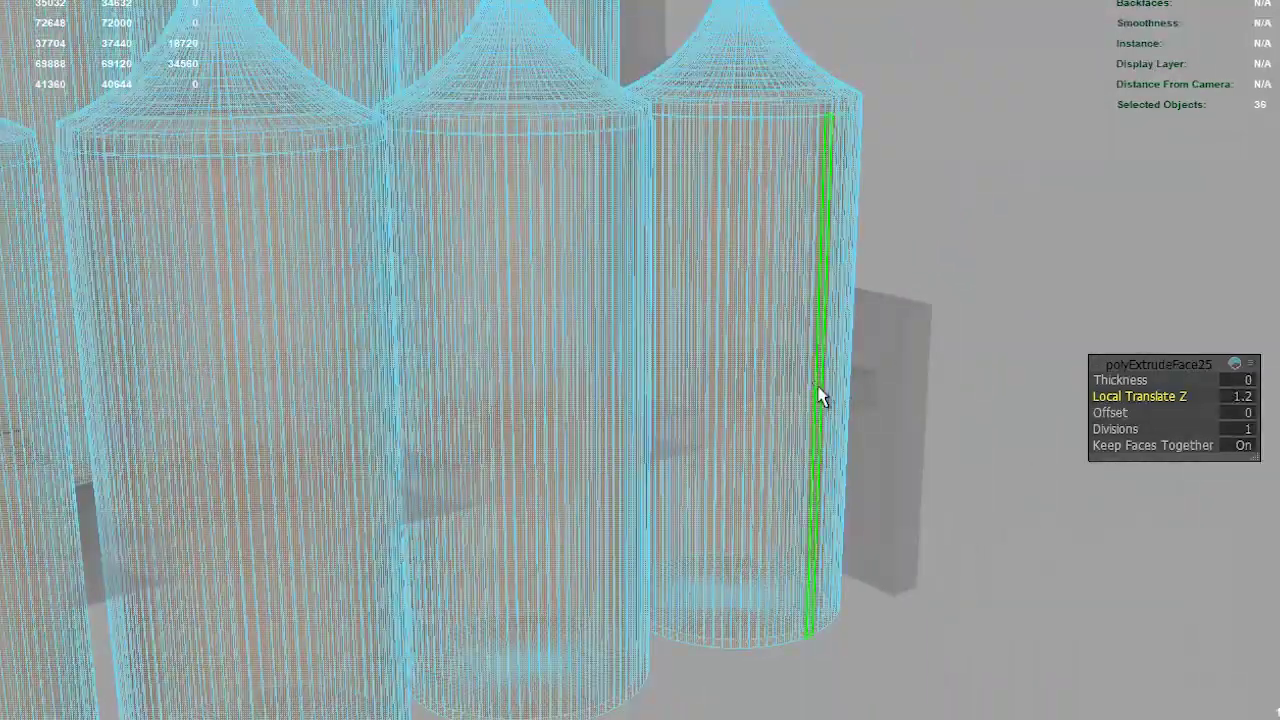
right_drag(803, 198, 900, 171)
scroll(975, 280, down, 3)
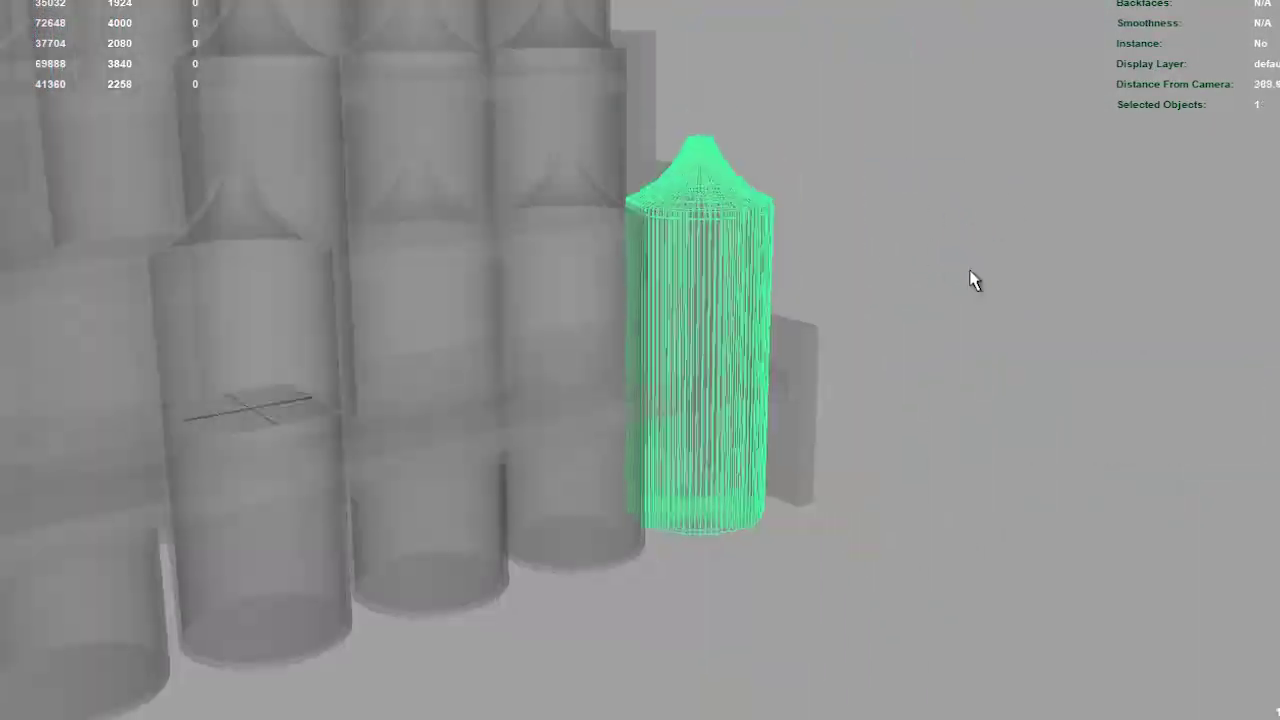
Step: Subtract the five front bottles from the shelf bar with Boolean Difference
click(975, 280)
alt+drag(857, 337, 738, 240)
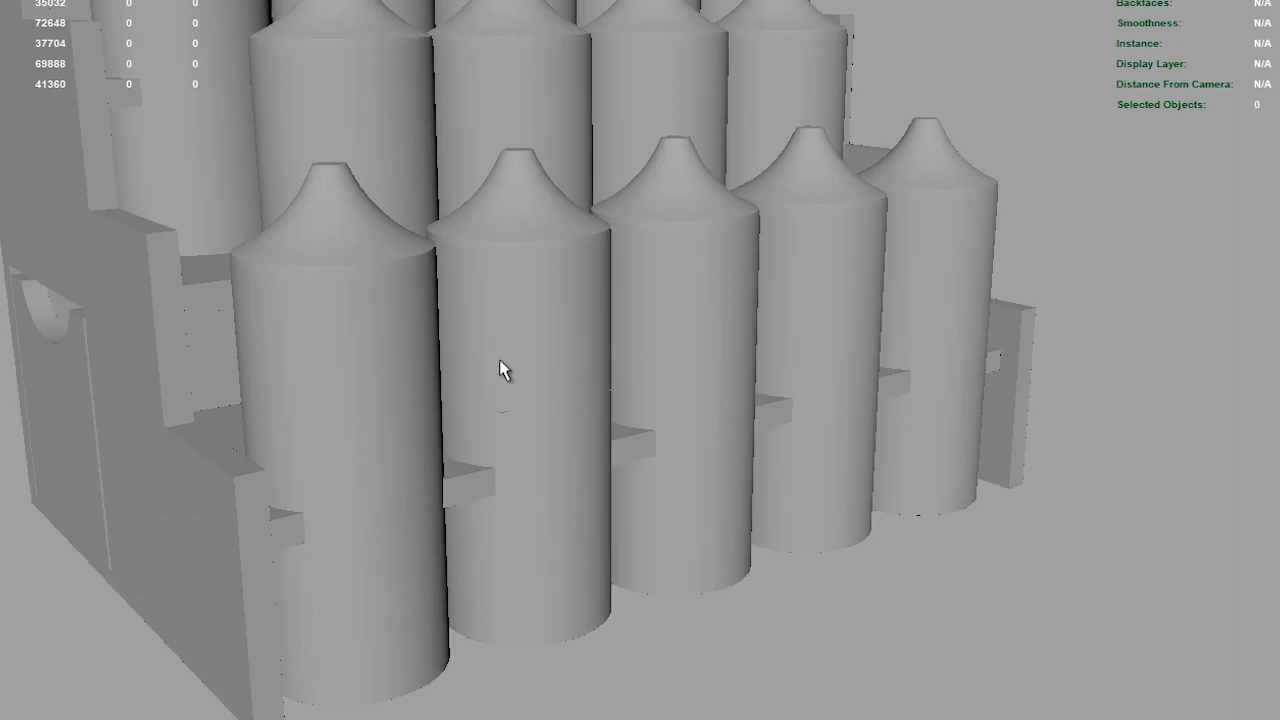
mouse_move(503, 366)
alt+mouse_down()
mouse_move(409, 409)
mouse_move(251, 449)
alt+mouse_up()
click(251, 449)
shift+click(457, 452)
shift+click(610, 440)
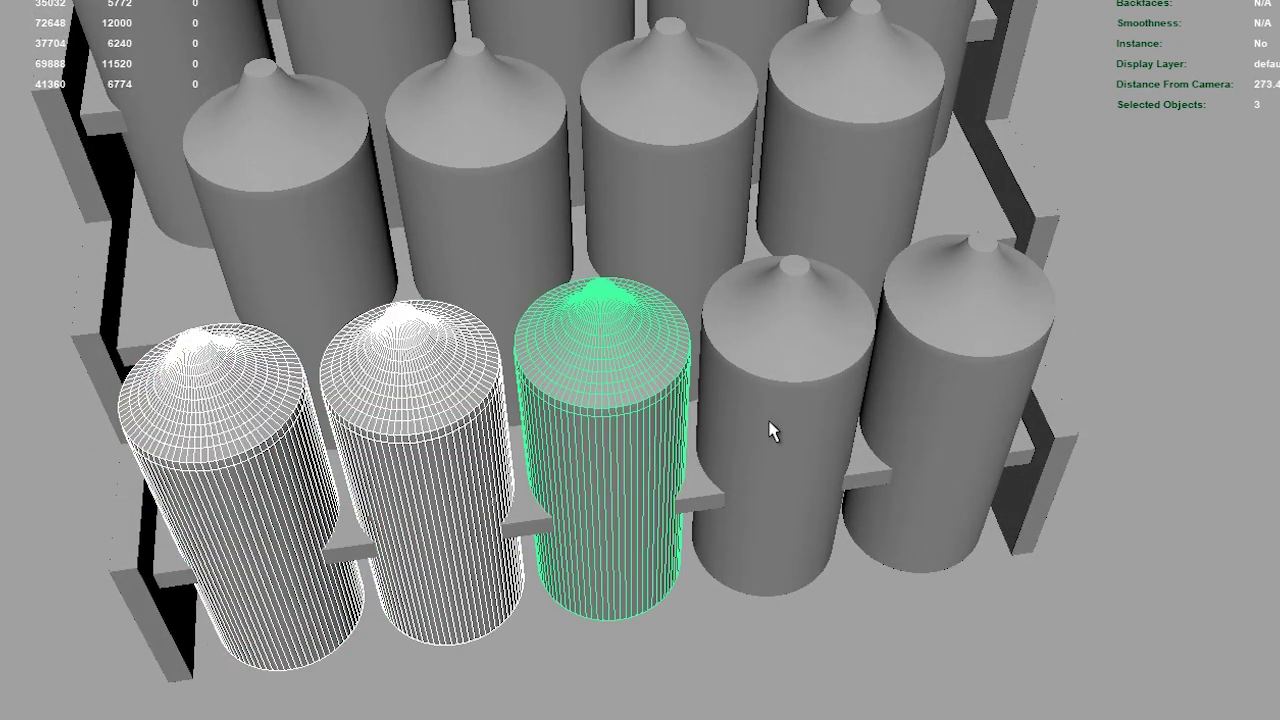
shift+click(766, 429)
shift+click(934, 443)
shift+click(705, 509)
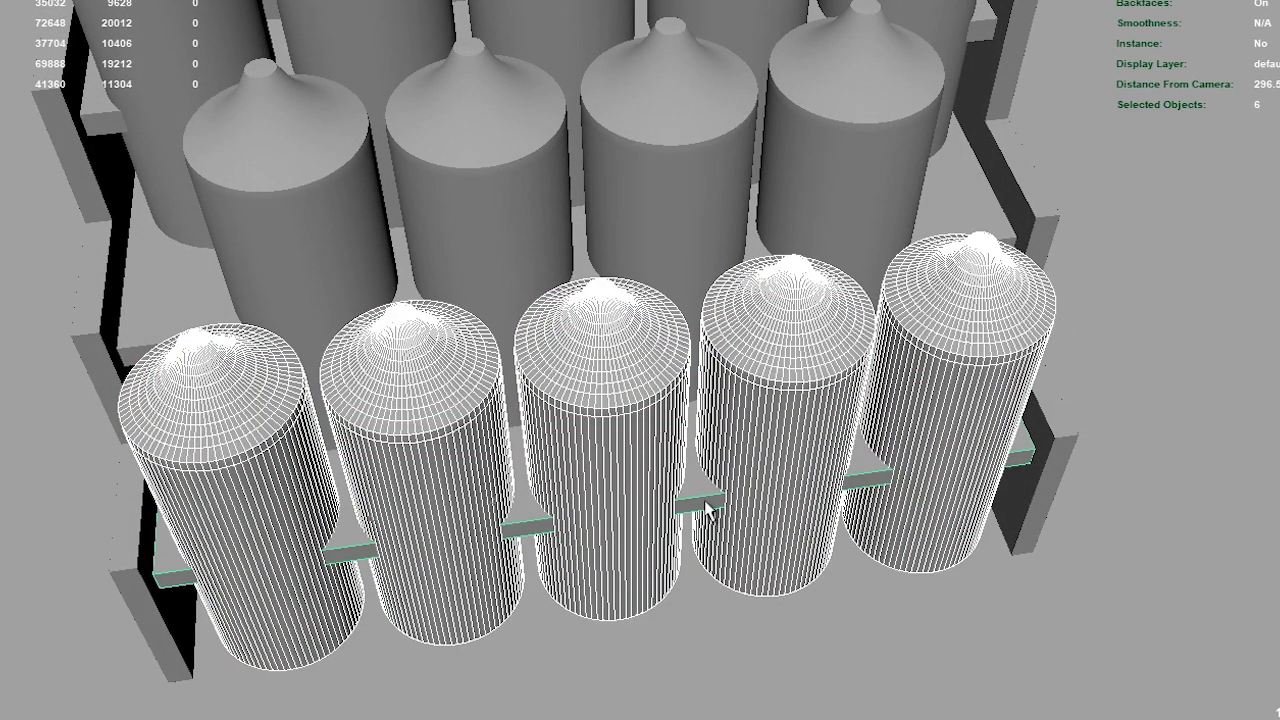
alt+middle_drag(671, 518, 668, 486)
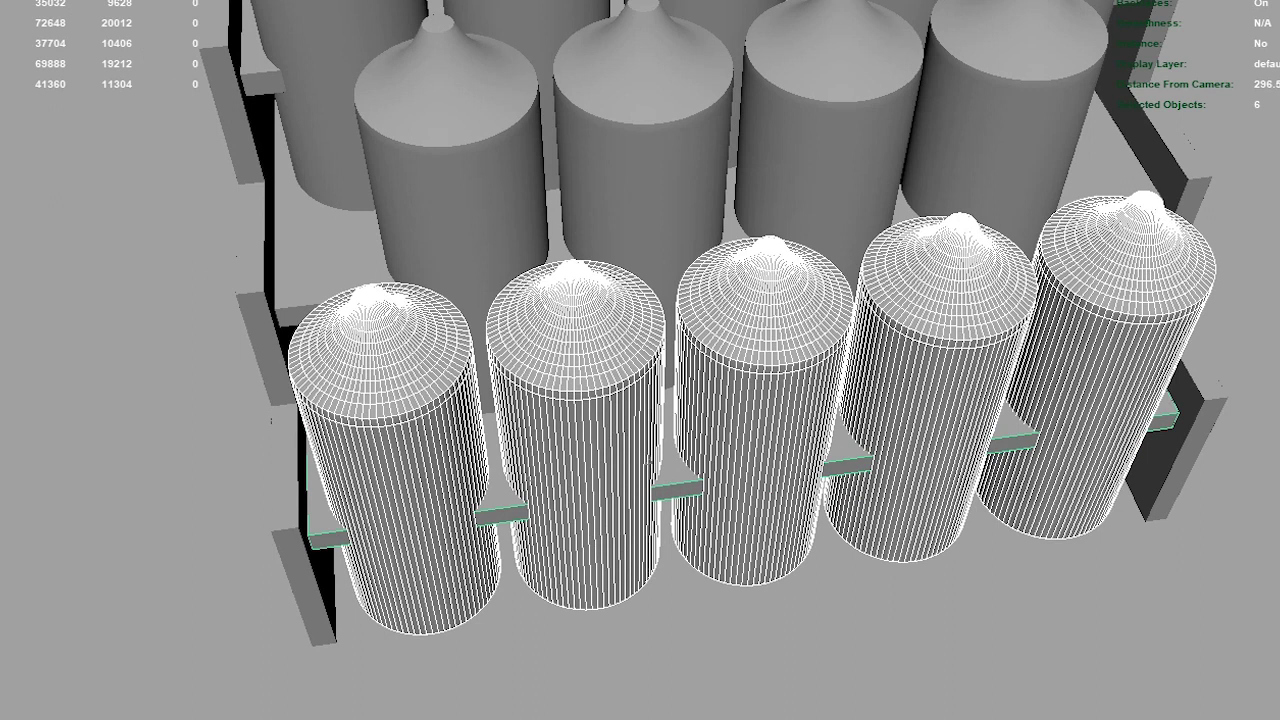
click(300, 5)
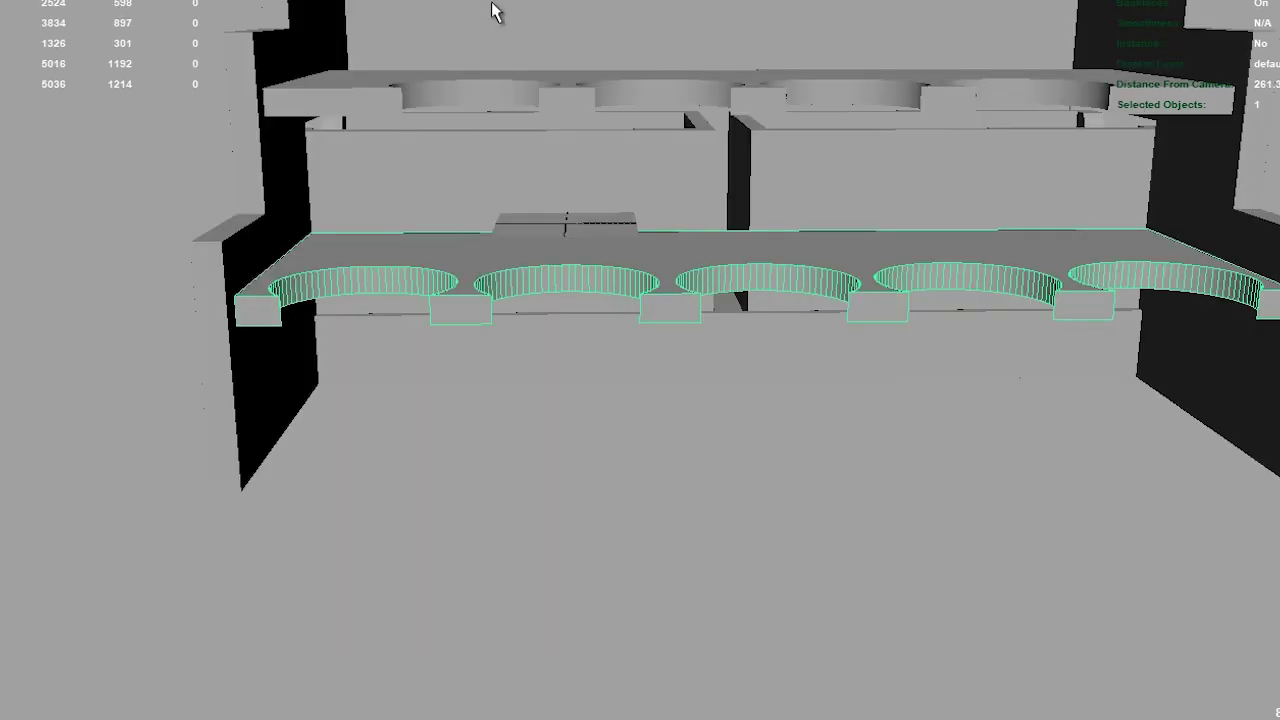
Step: Extrude the bar's left end face outward to lengthen it
mouse_move(492, 12)
alt+mouse_down()
mouse_move(371, 286)
mouse_move(474, 274)
mouse_move(744, 303)
mouse_move(837, 220)
mouse_move(763, 337)
mouse_move(679, 337)
alt+mouse_up()
right_drag(291, 294, 291, 349)
click(303, 343)
key(w)
mouse_move(285, 295)
mouse_down()
mouse_move(266, 303)
mouse_move(306, 346)
mouse_move(257, 346)
mouse_up()
alt+right_drag(257, 346, 429, 391)
Step: Try moving the extended end's top and side faces, then undo both edits
scroll(53, 370, down, 5)
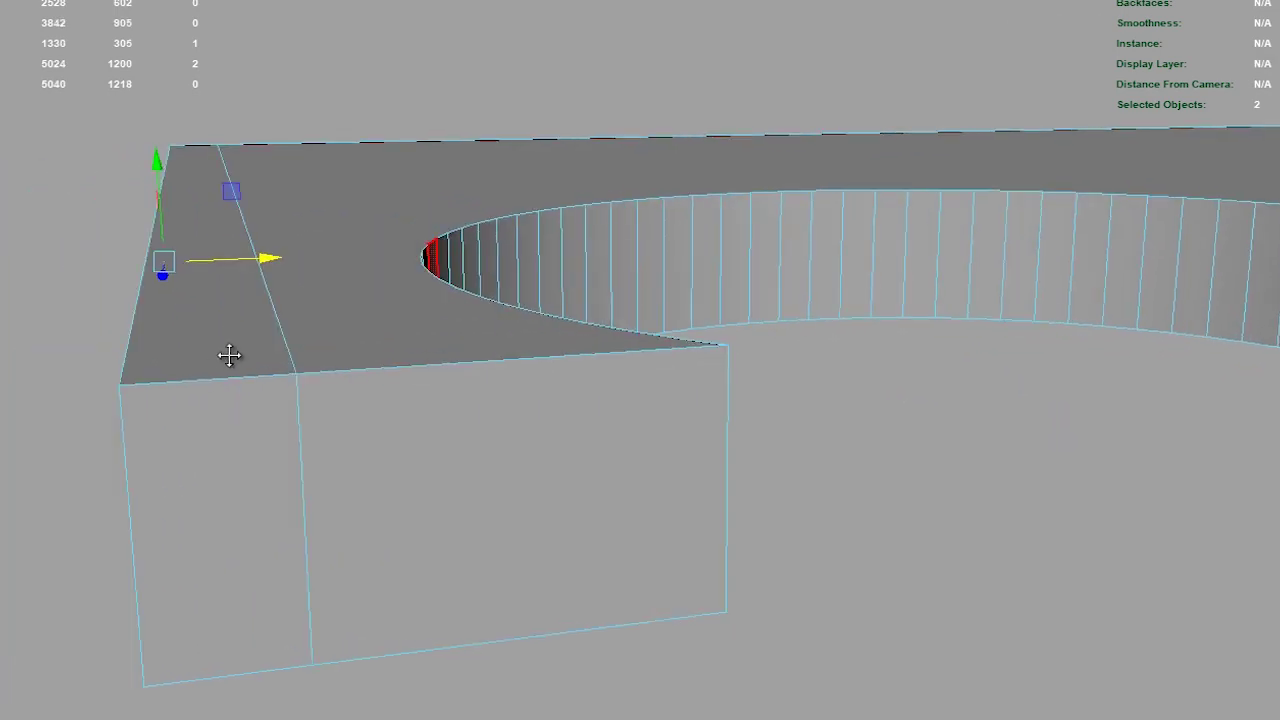
alt+middle_drag(220, 354, 424, 350)
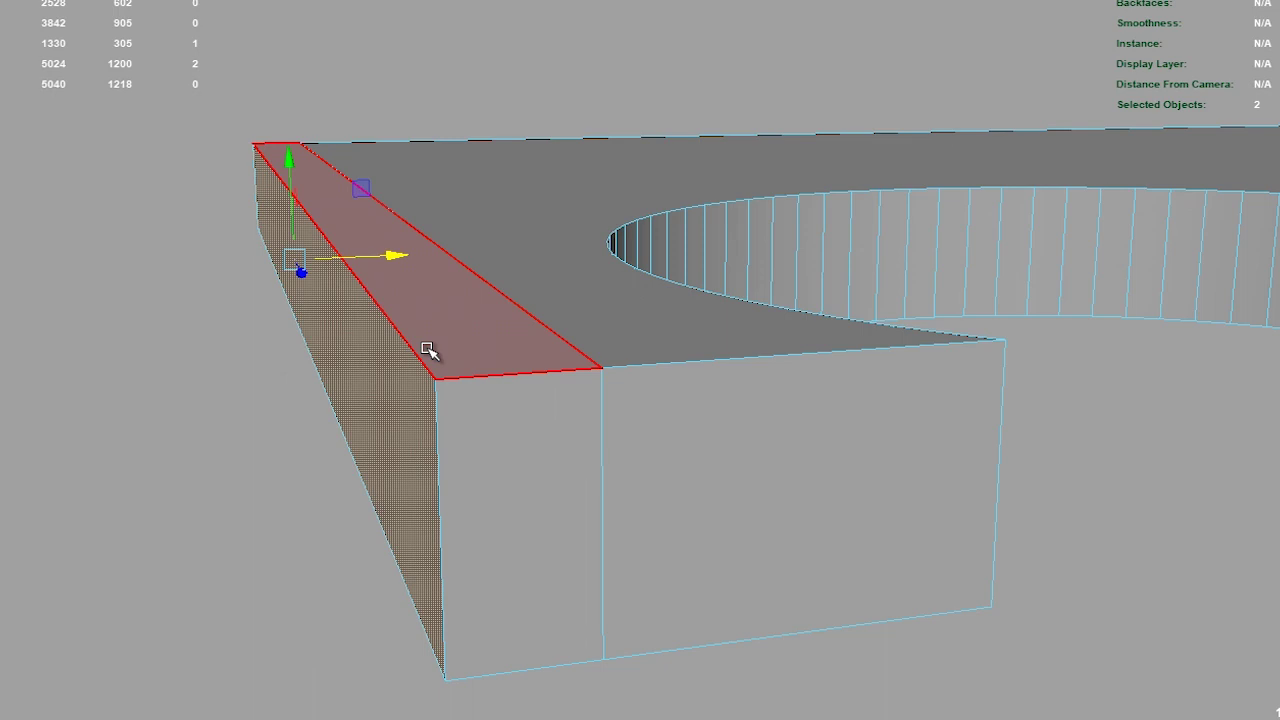
click(428, 349)
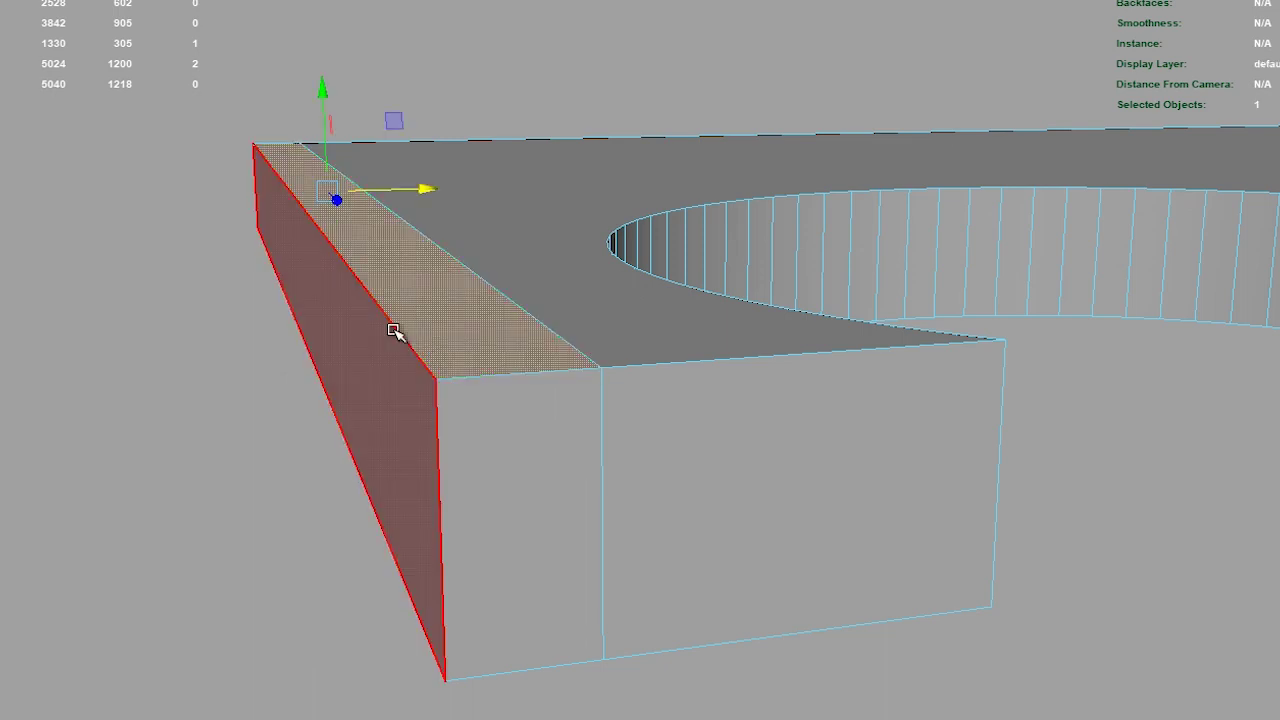
drag(323, 92, 325, 150)
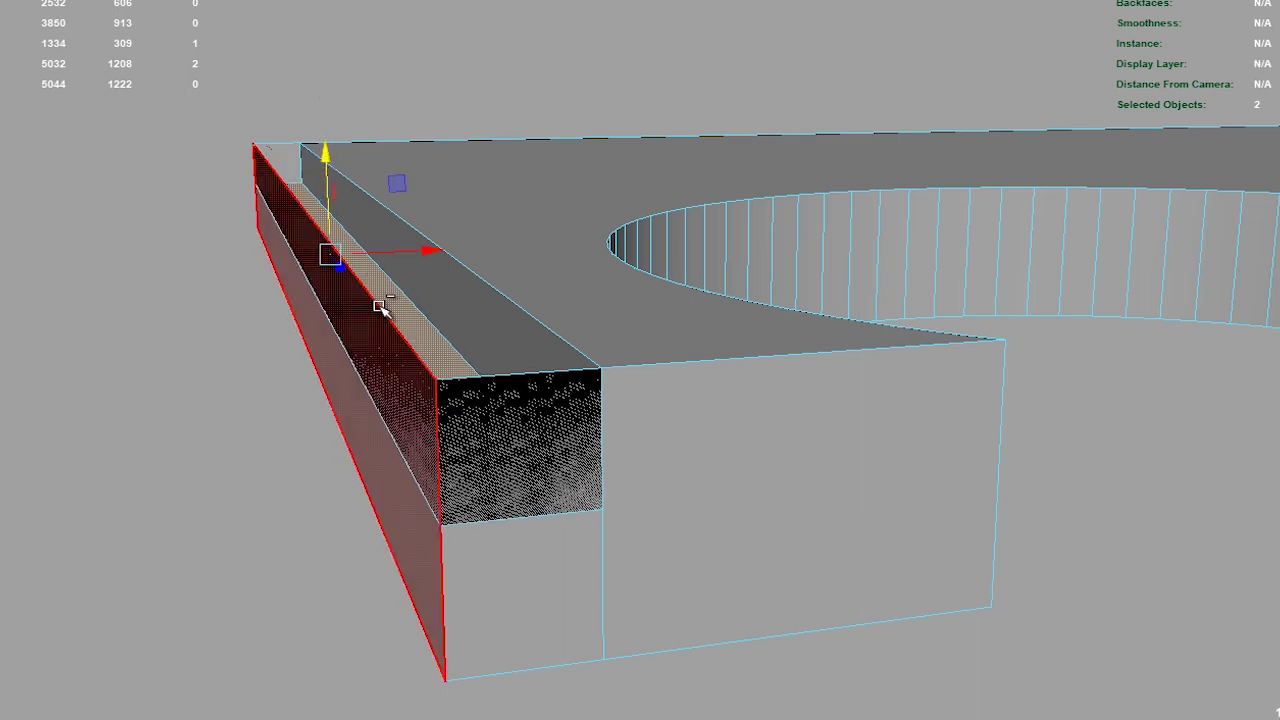
key(ctrl+z)
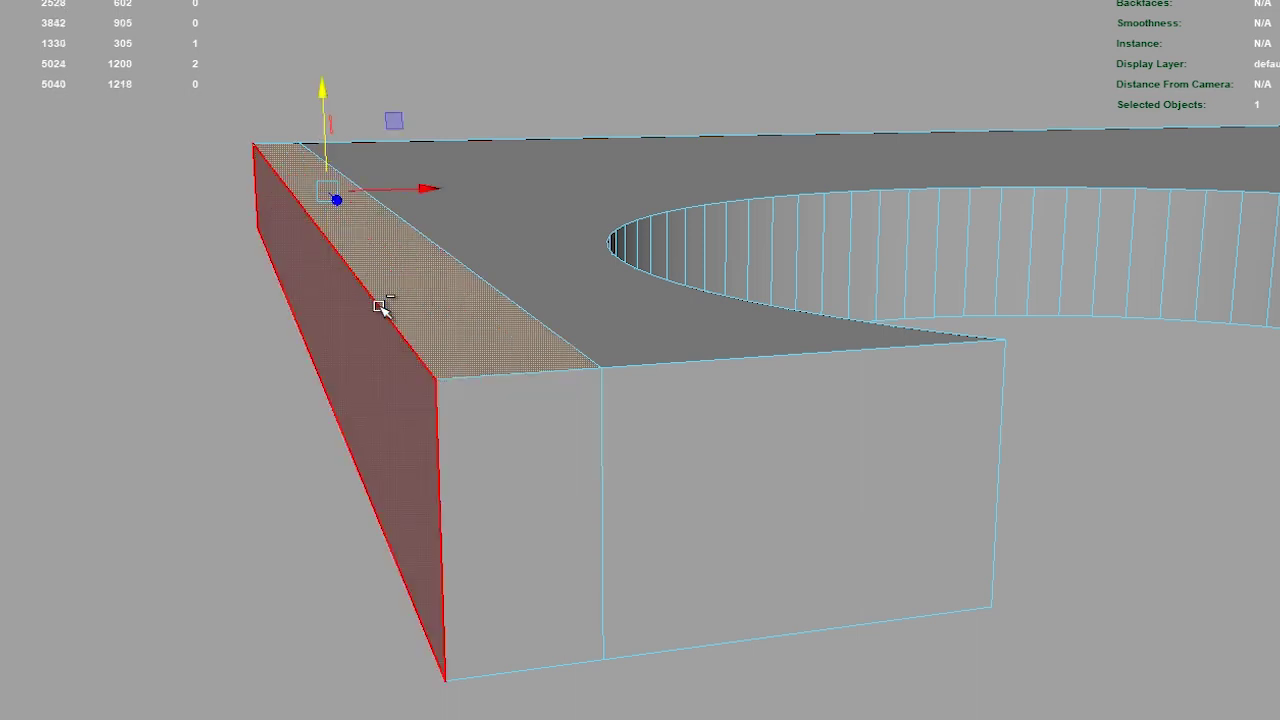
click(381, 307)
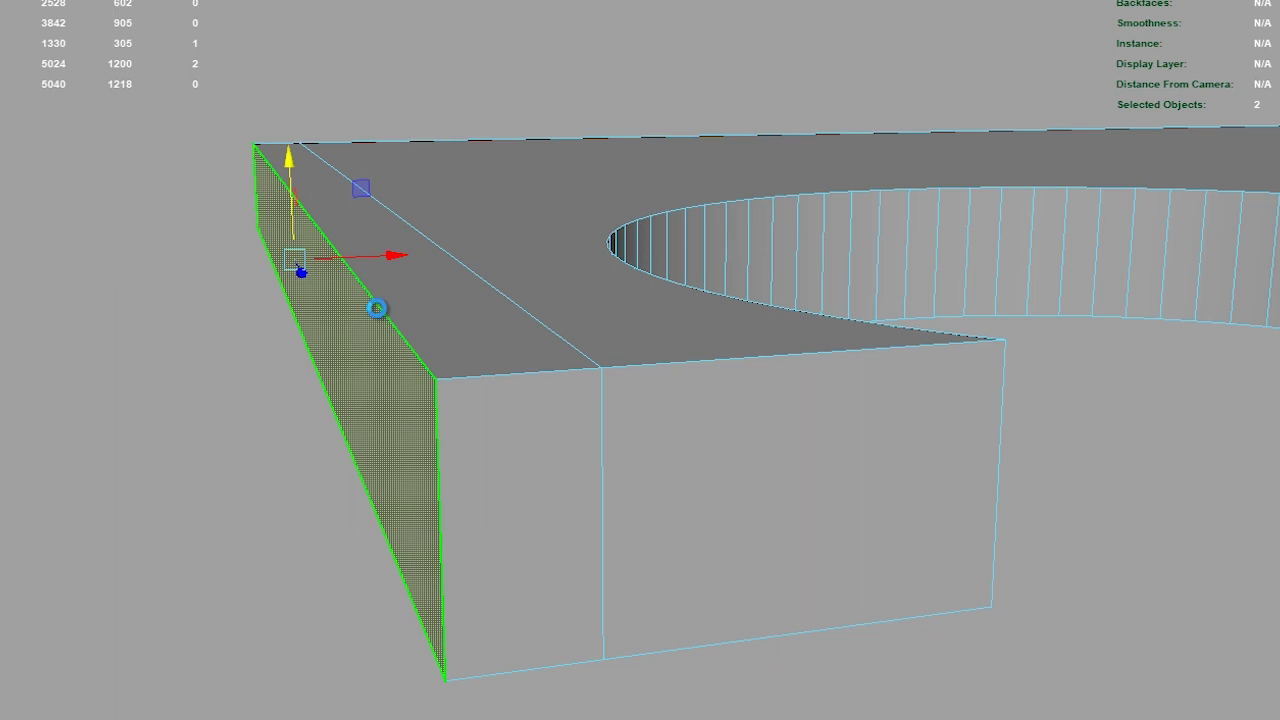
key(ctrl+z)
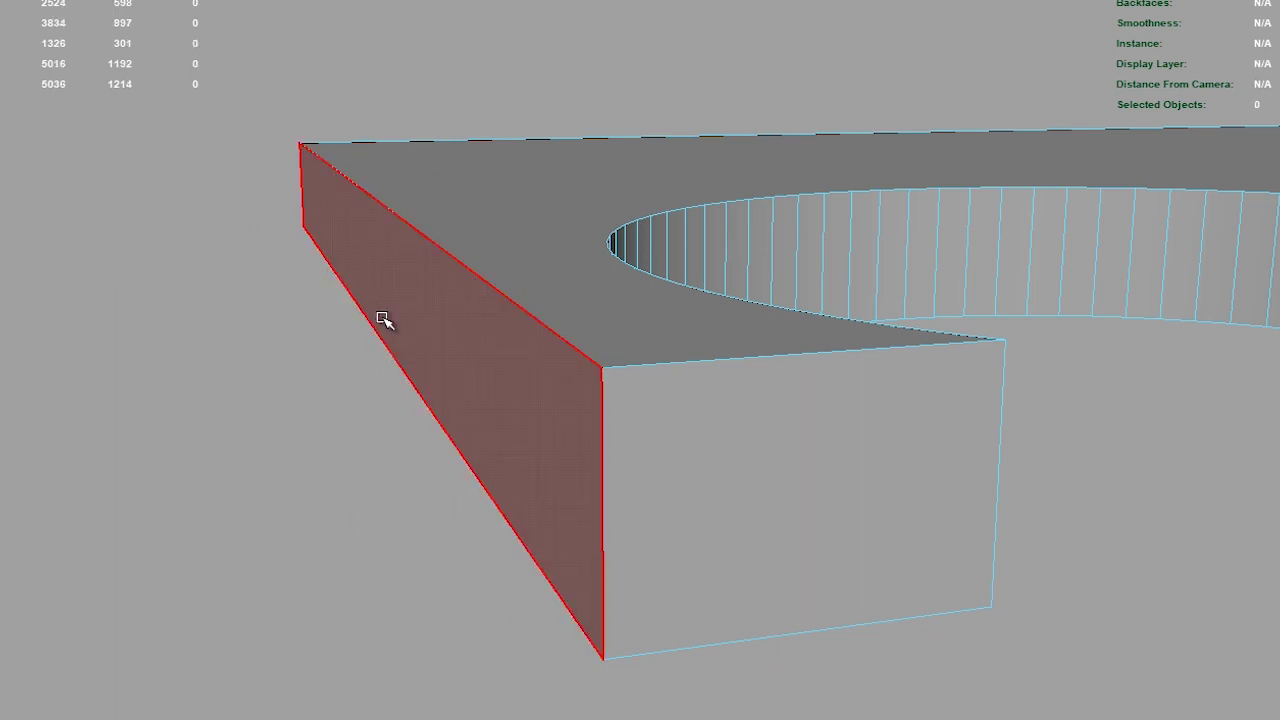
mouse_move(663, 390)
alt+mouse_down()
mouse_move(523, 394)
mouse_move(500, 323)
alt+mouse_up()
Step: Back in Object Mode, insert an edge loop around the shelf thickness with Insert Edge Loop Tool
shift+right_drag(453, 377, 380, 418)
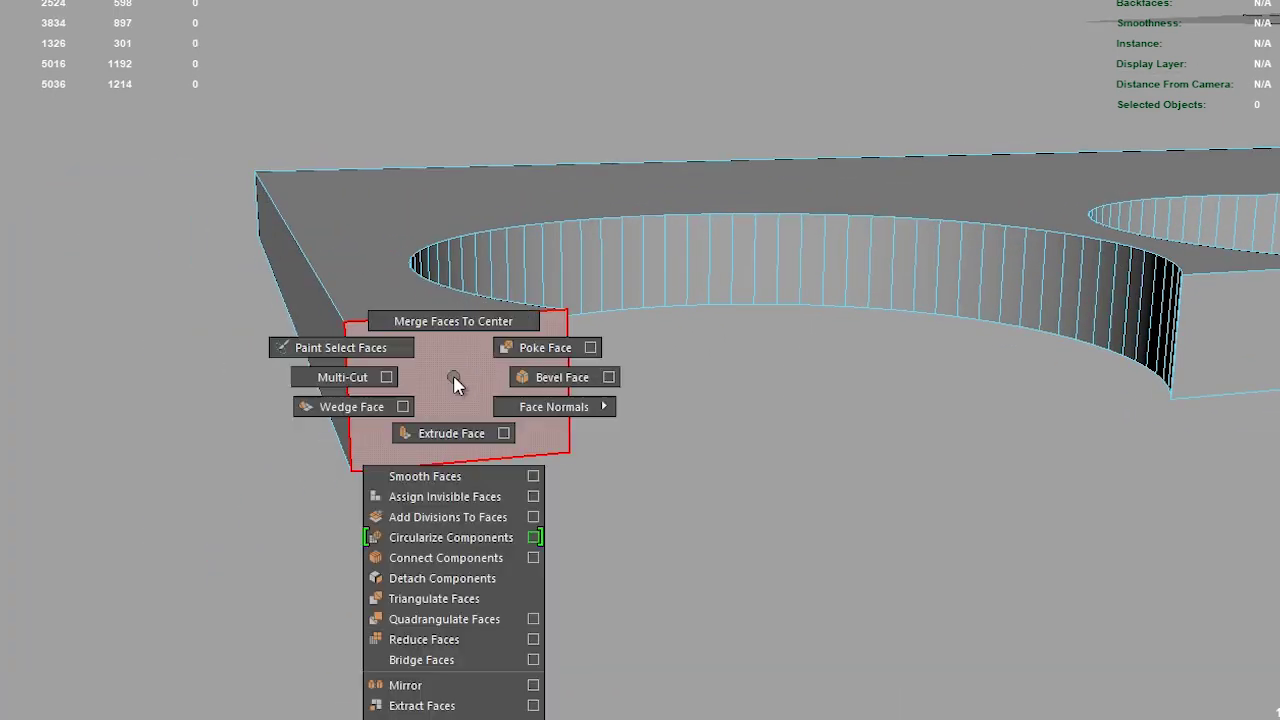
right_drag(456, 297, 545, 264)
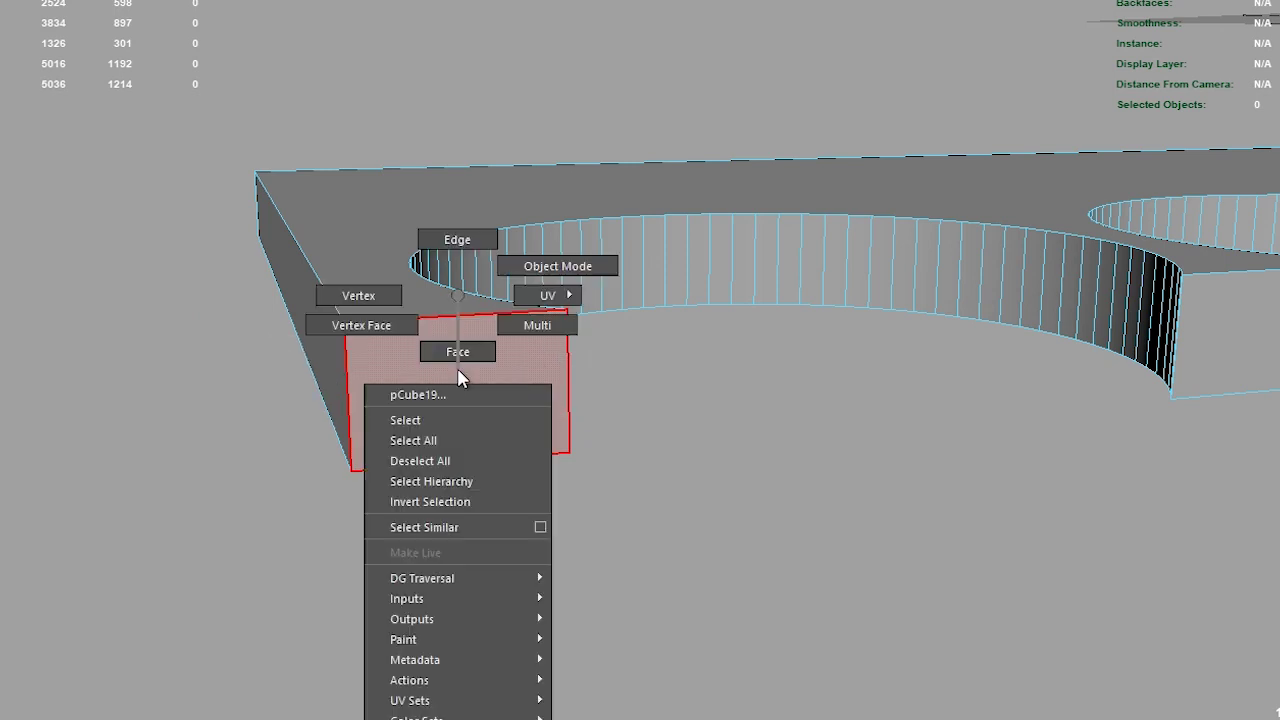
shift+right_drag(480, 364, 398, 396)
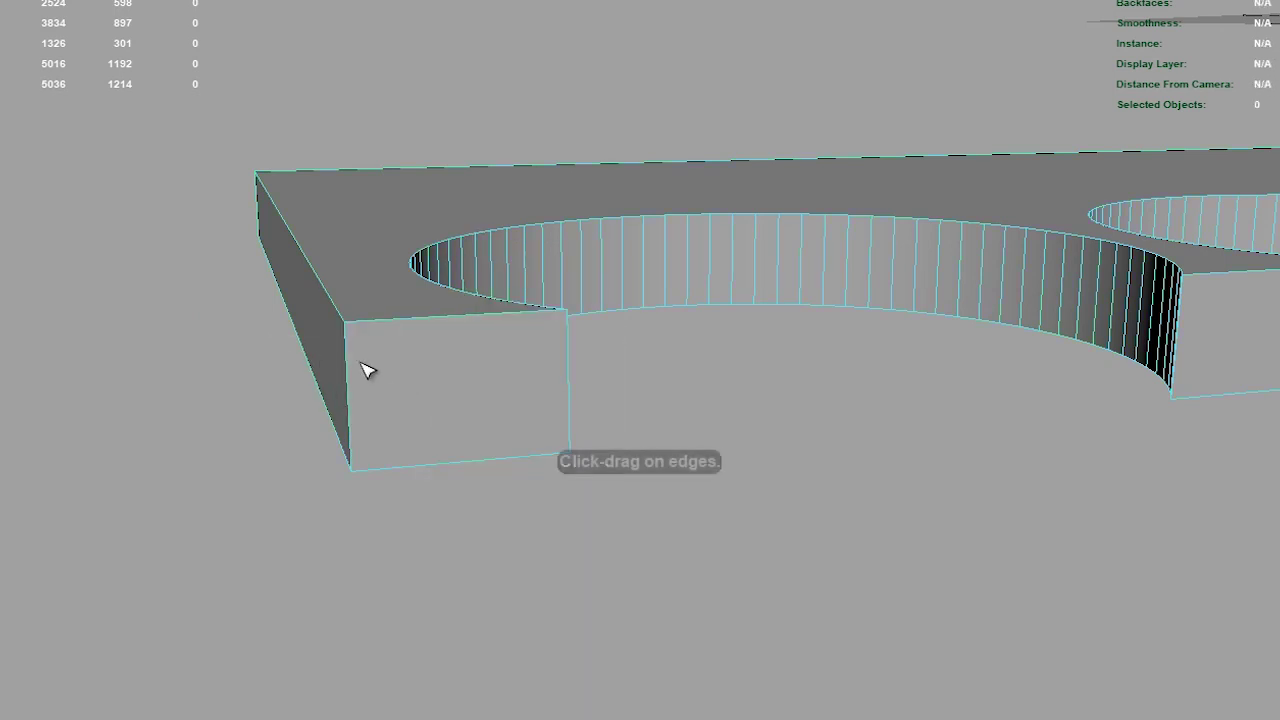
click(438, 371)
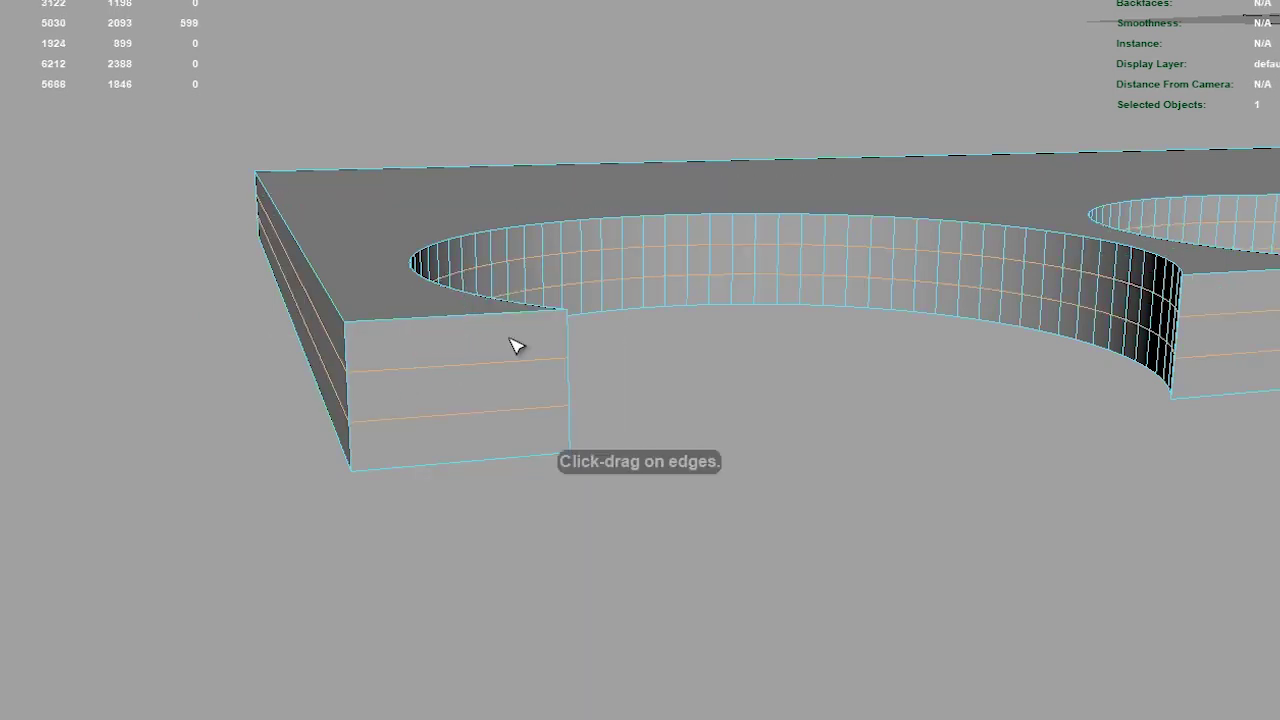
alt+drag(480, 320, 569, 300)
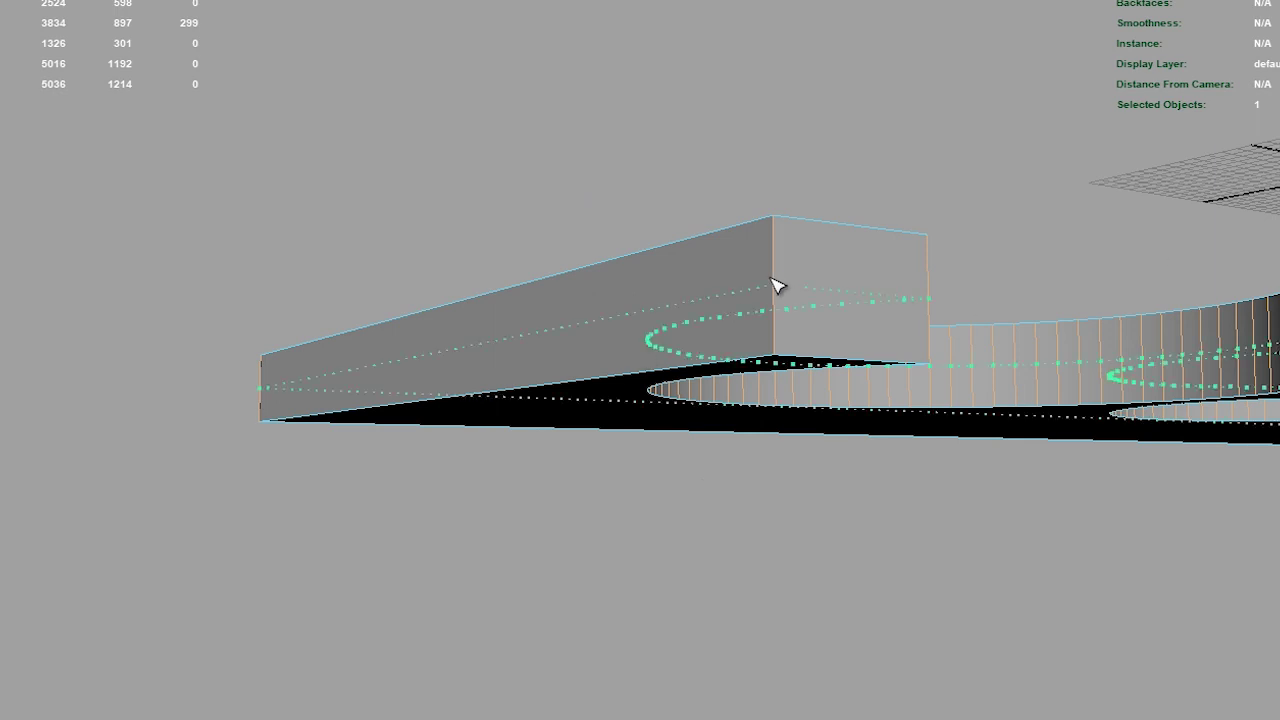
Step: Insert edge loops around the upper shelf's hole walls, then return to Object Mode
mouse_move(493, 0)
alt+mouse_down()
mouse_move(537, 397)
mouse_move(640, 271)
mouse_move(506, 237)
alt+mouse_up()
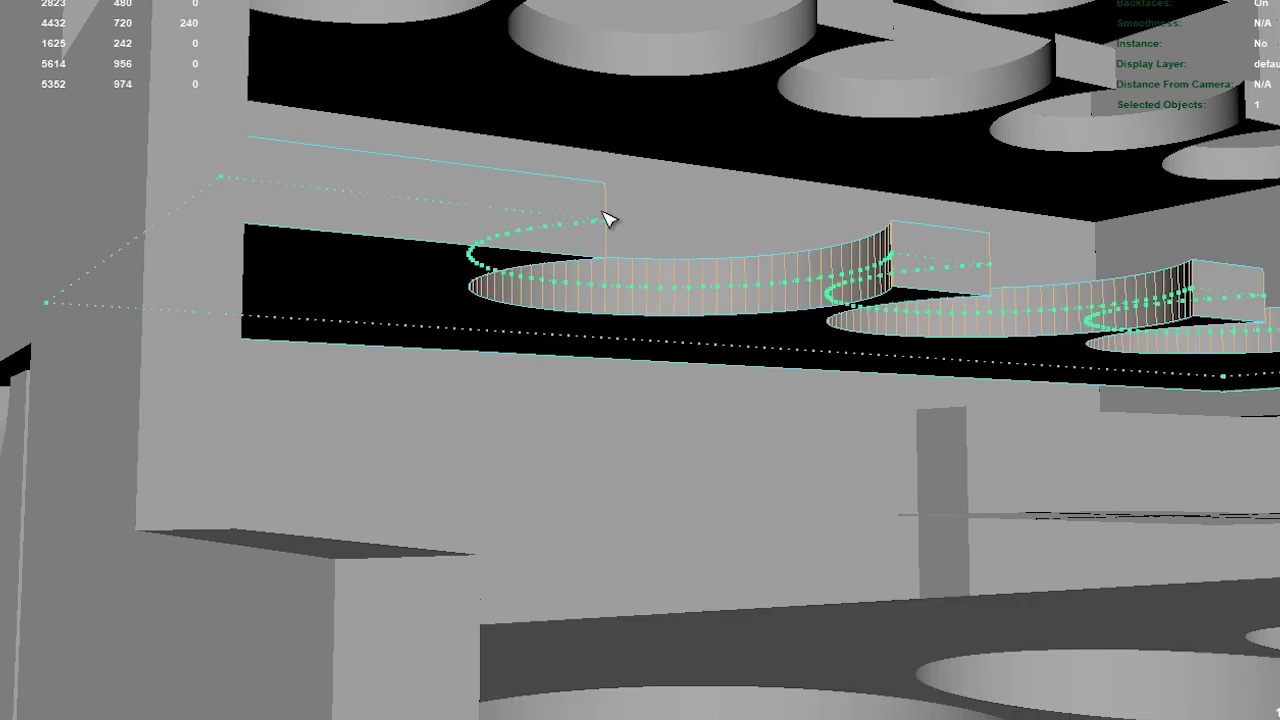
alt+drag(520, 97, 480, 320)
click(460, 313)
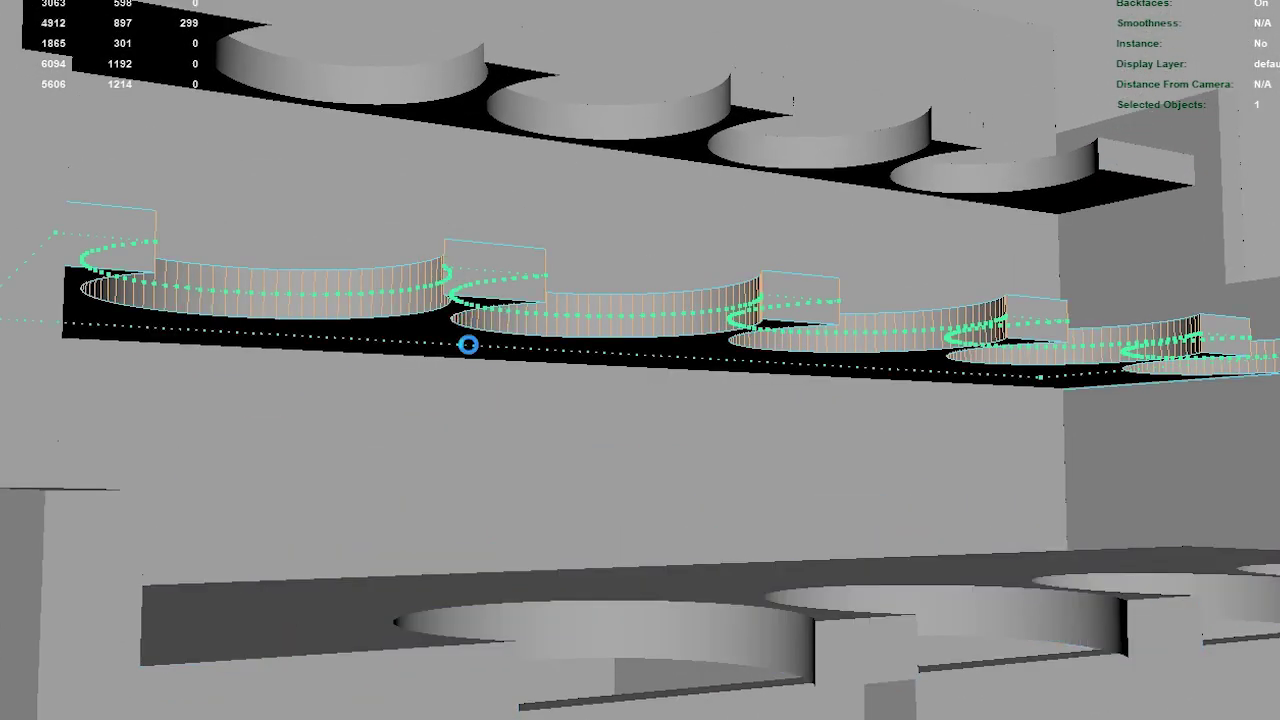
click(258, 272)
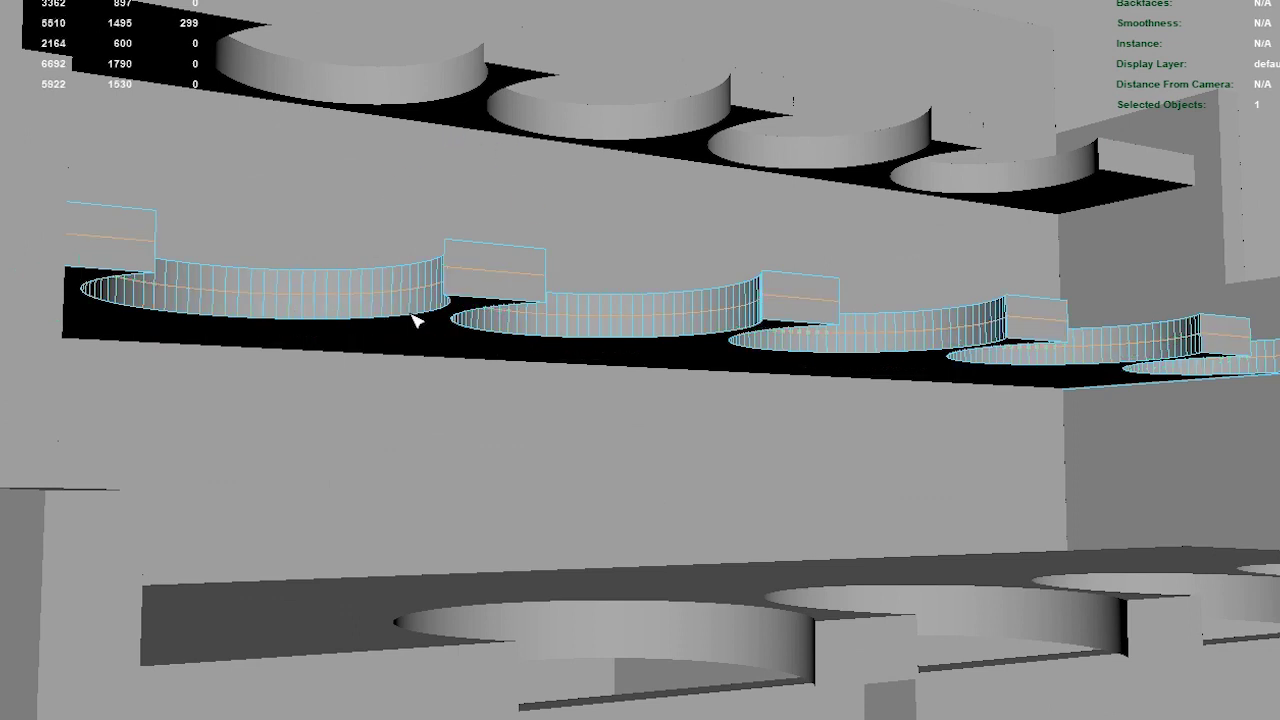
alt+drag(360, 131, 286, 171)
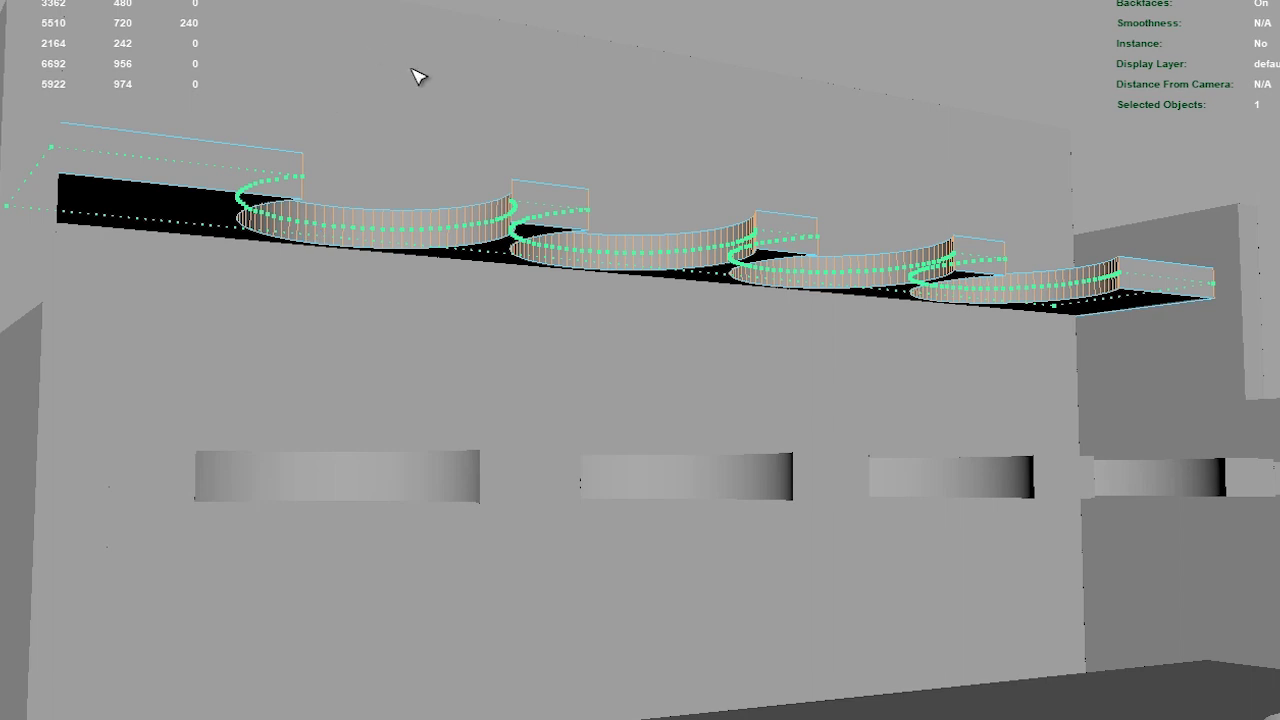
drag(395, 67, 490, 5)
scroll(409, 257, down, 5)
right_drag(409, 258, 509, 231)
mouse_move(423, 255)
alt+mouse_down()
mouse_move(498, 314)
mouse_move(423, 343)
mouse_move(443, 366)
alt+mouse_up()
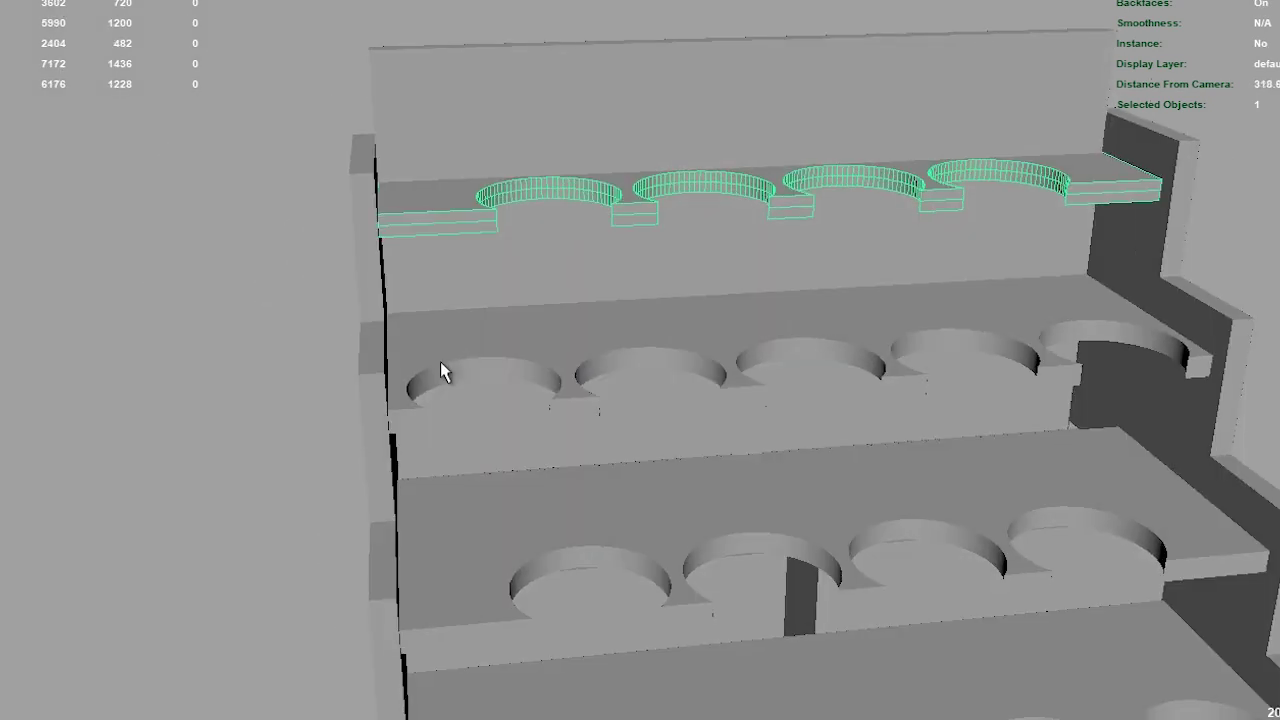
Step: Add the other three notched shelves to the selection and isolate them with Ctrl+1
shift+click(441, 363)
shift+click(469, 548)
alt+drag(510, 690, 526, 411)
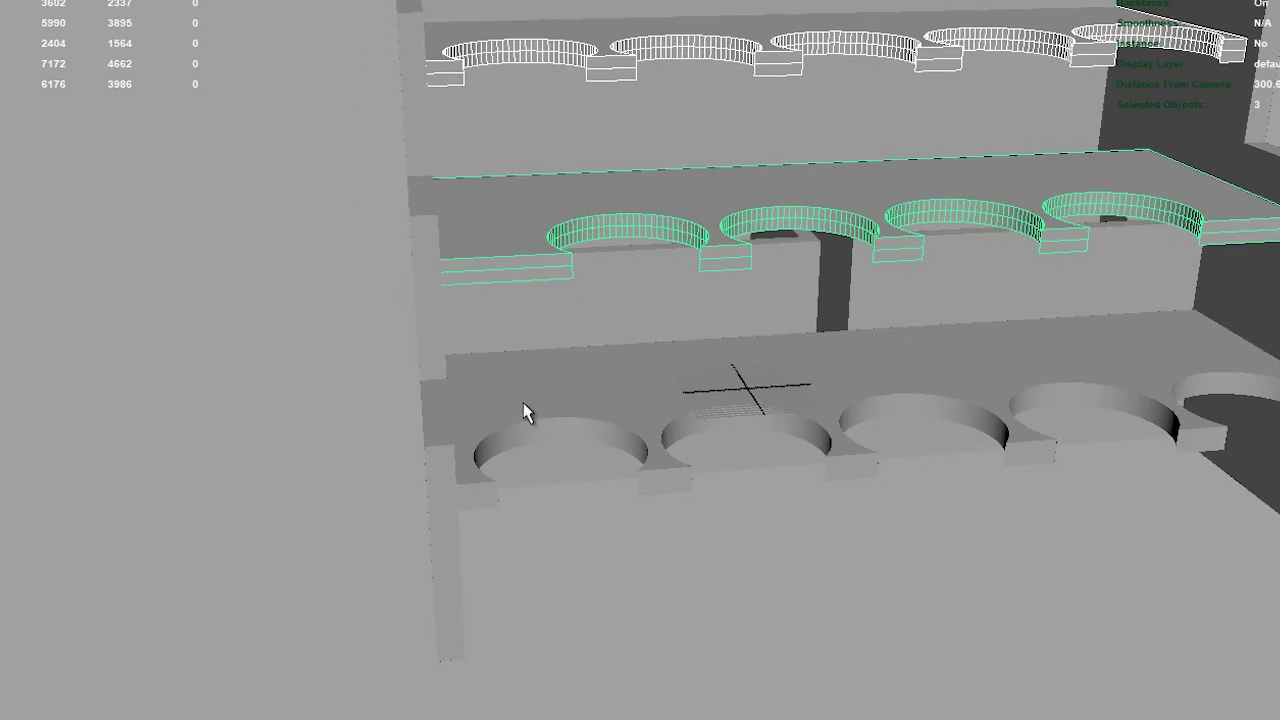
shift+click(526, 411)
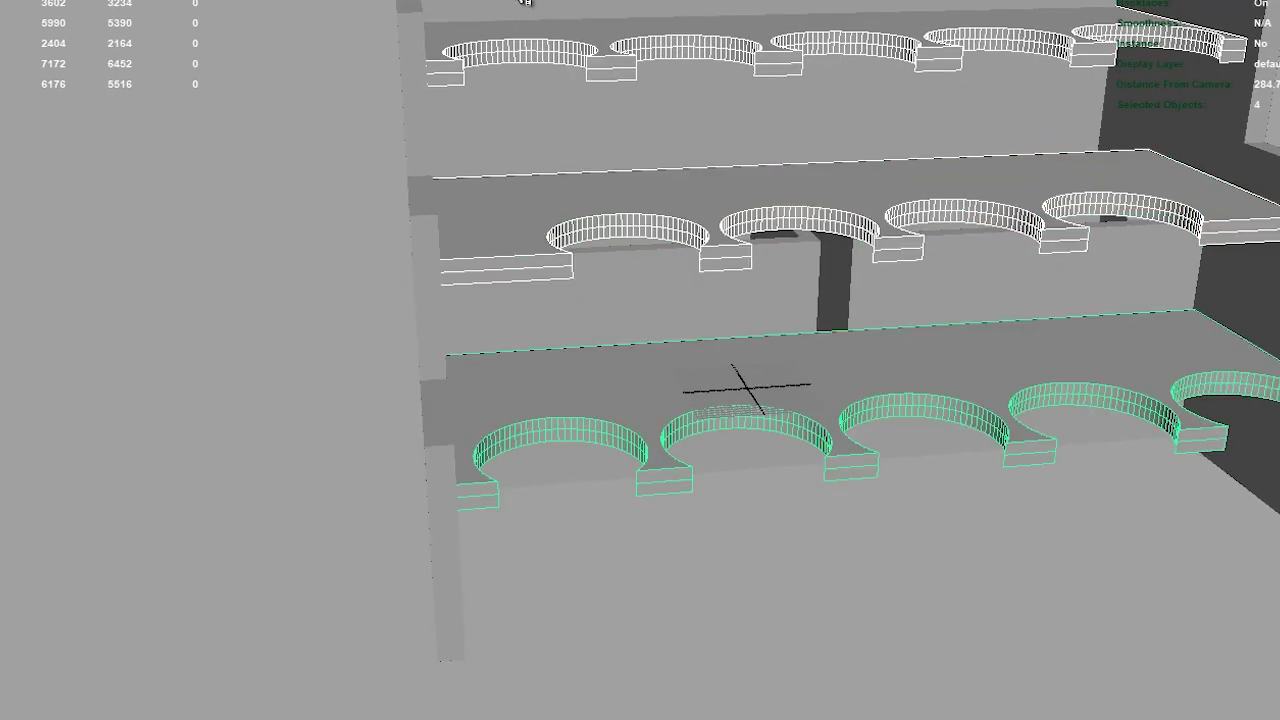
key(ctrl+1)
key(ctrl+1)
click(524, 2)
click(524, 2)
mouse_move(551, 266)
alt+mouse_down()
mouse_move(508, 400)
mouse_move(443, 328)
alt+mouse_up()
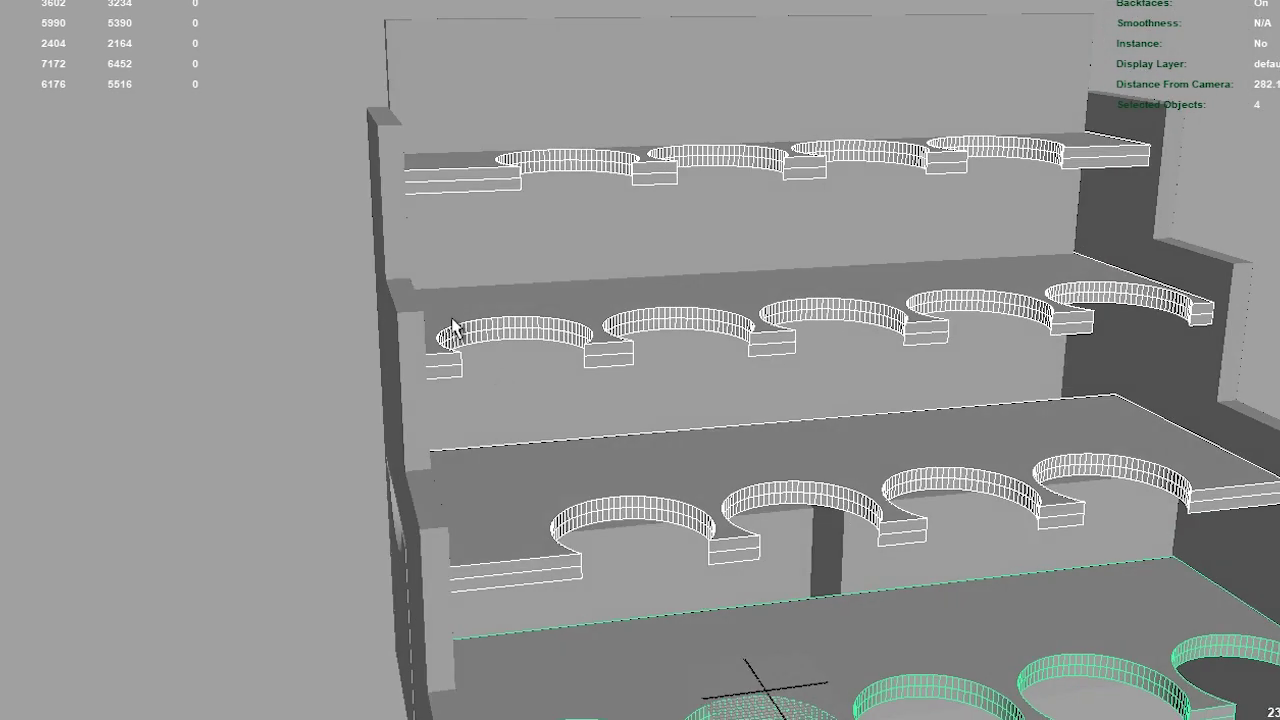
mouse_move(824, 389)
alt+mouse_down()
mouse_move(623, 240)
mouse_move(449, 214)
mouse_move(511, 214)
mouse_move(538, 166)
mouse_move(580, 217)
mouse_move(623, 209)
mouse_move(585, 277)
mouse_move(565, 172)
alt+mouse_up()
Step: Select the middle shelf's end face and lengthen the front board's extrusion slightly
mouse_move(497, 3)
alt+mouse_down()
mouse_move(306, 257)
mouse_move(292, 183)
alt+mouse_up()
right_drag(292, 183, 275, 200)
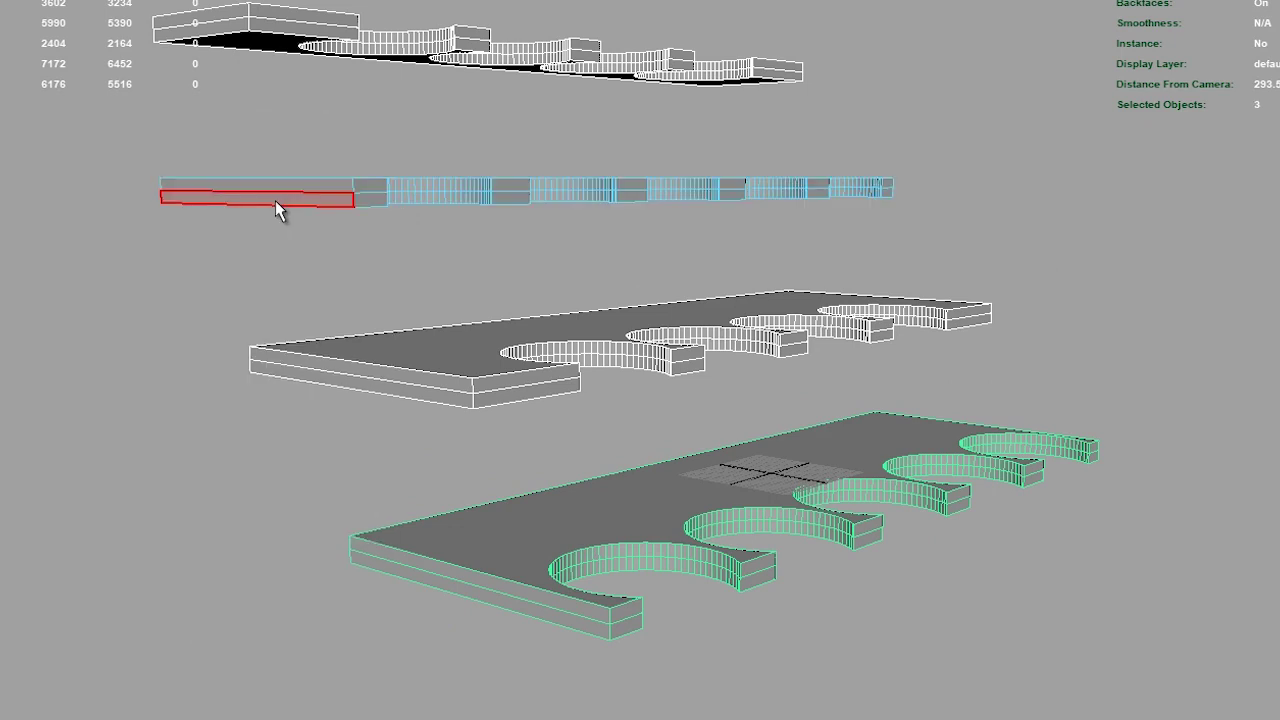
click(275, 200)
key(w)
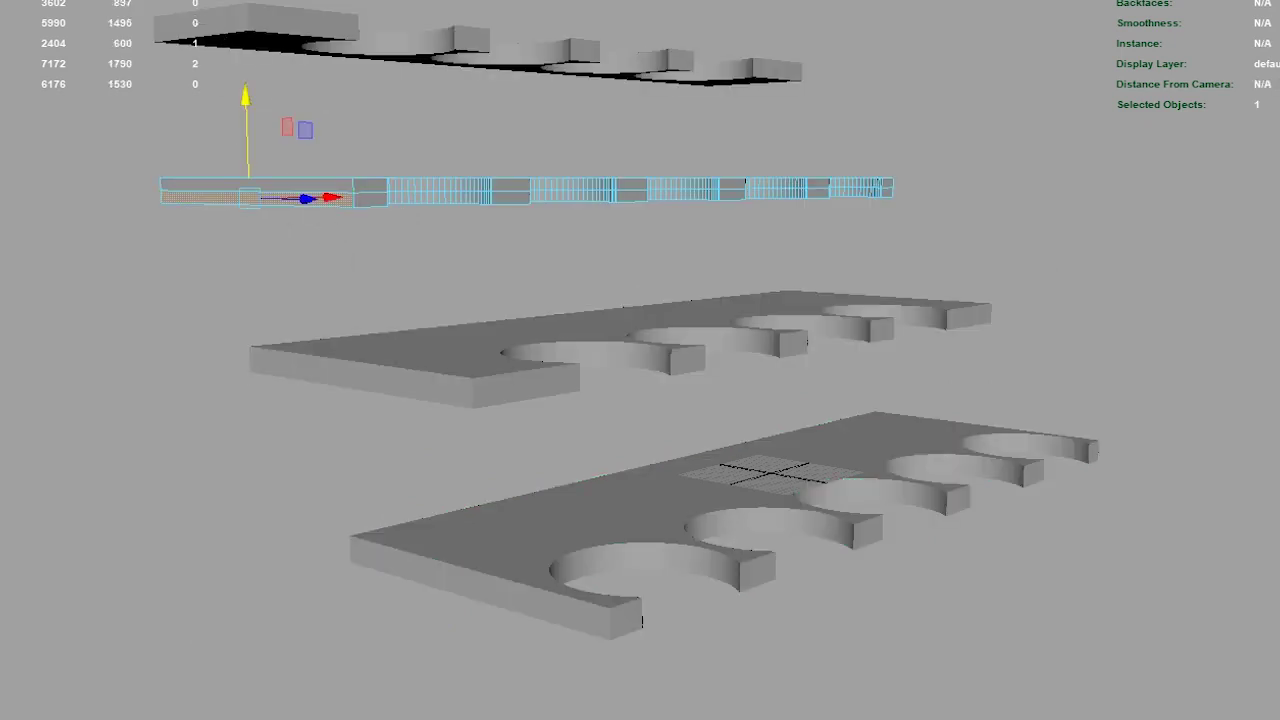
mouse_move(978, 306)
alt+mouse_down()
mouse_move(529, 420)
mouse_move(500, 255)
mouse_move(485, 268)
alt+mouse_up()
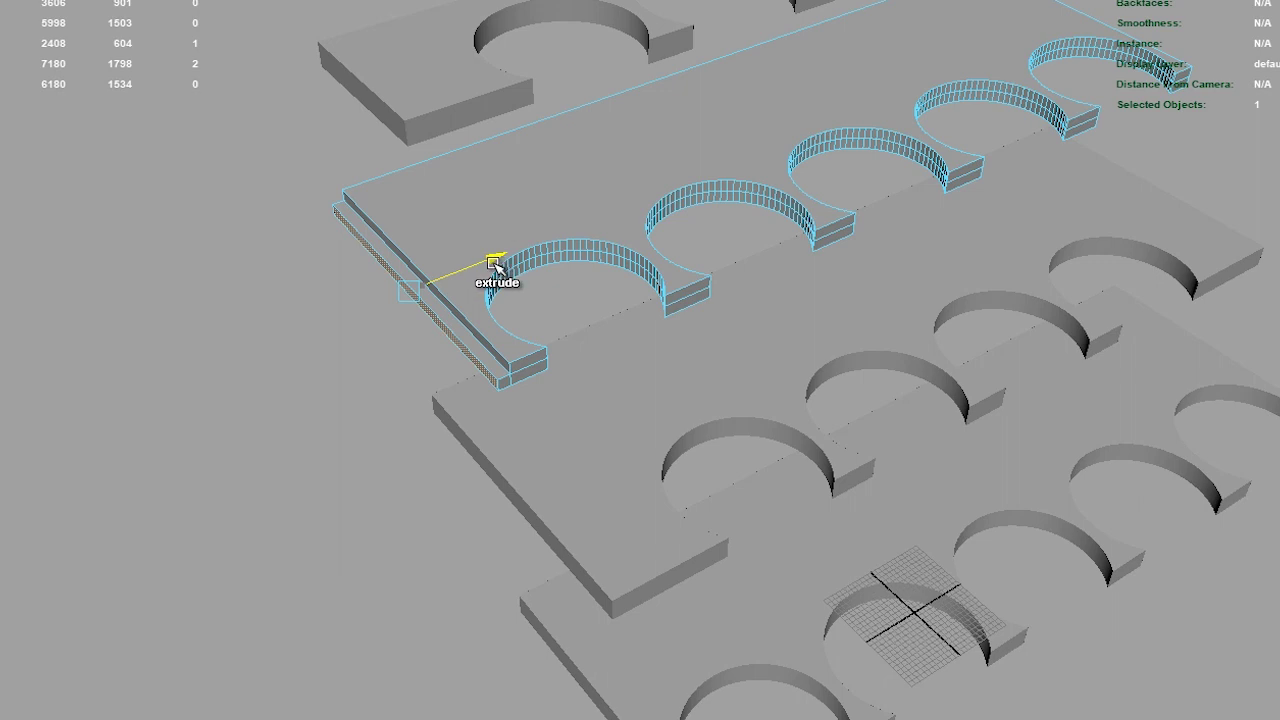
shift+drag(488, 266, 503, 263)
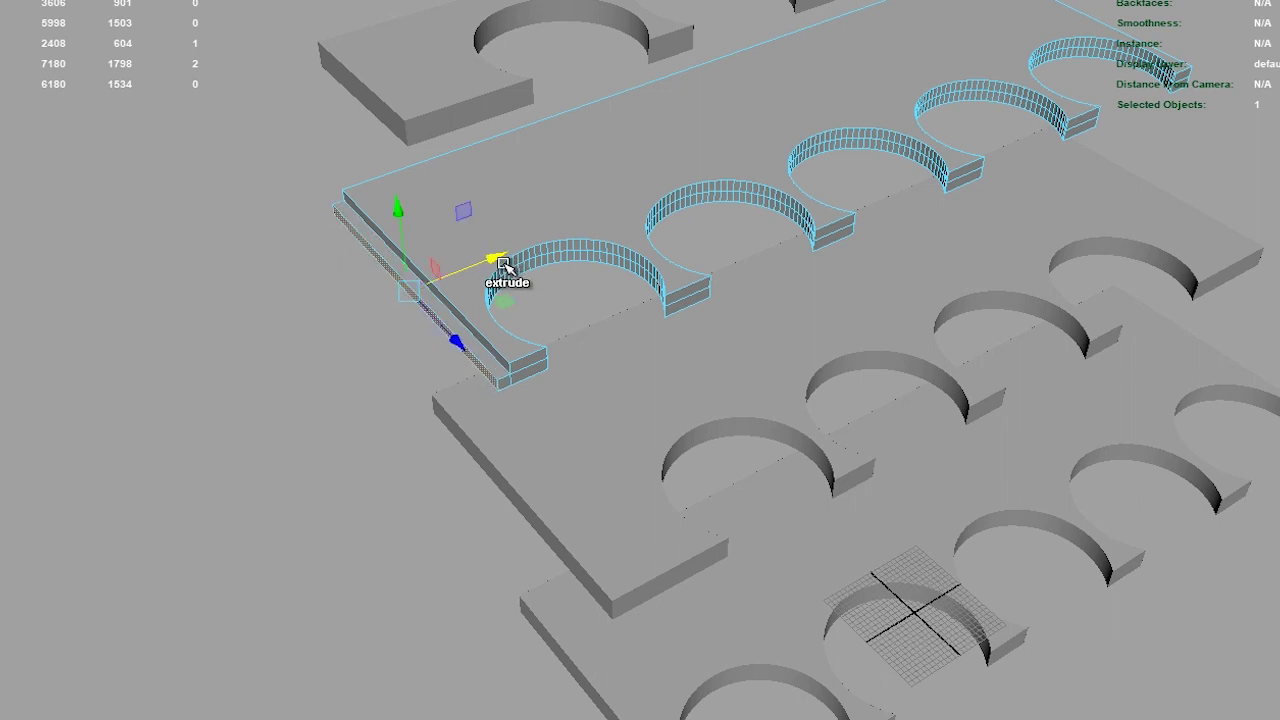
Step: Select the back board's side face and extrude it with Ctrl+E
click(446, 91)
key(F11)
click(403, 137)
key(ctrl+e)
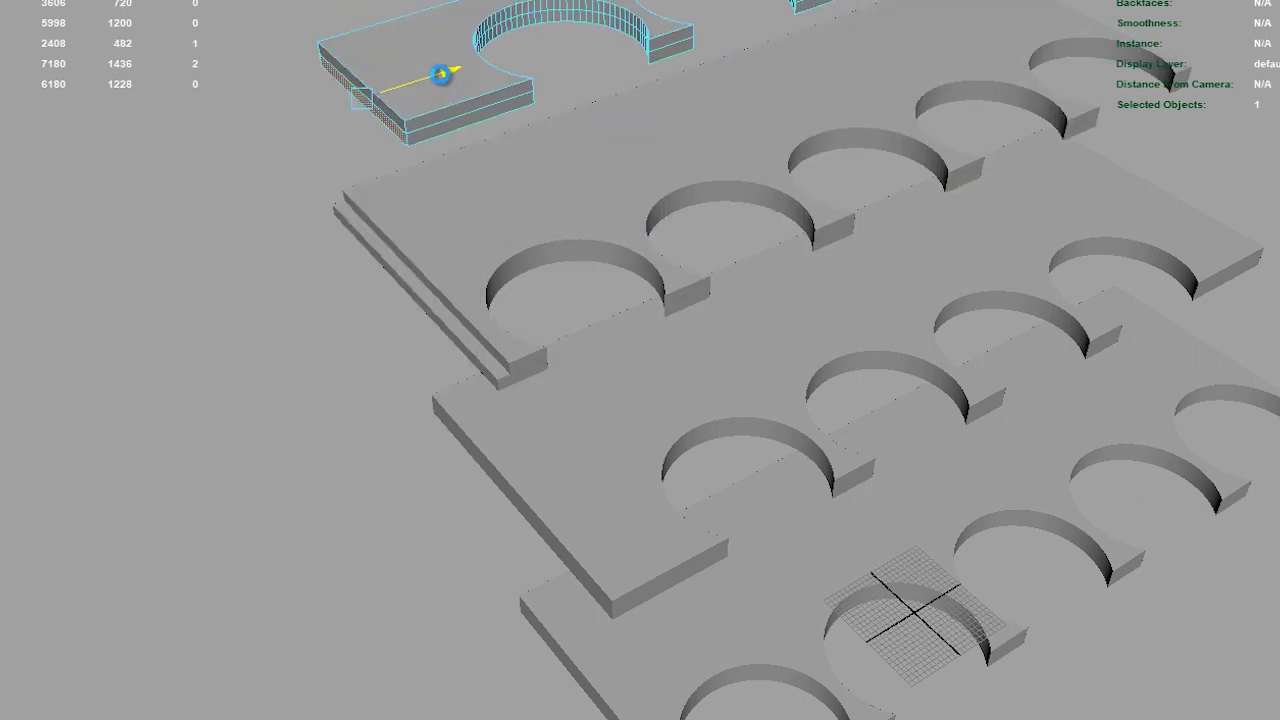
click(430, 79)
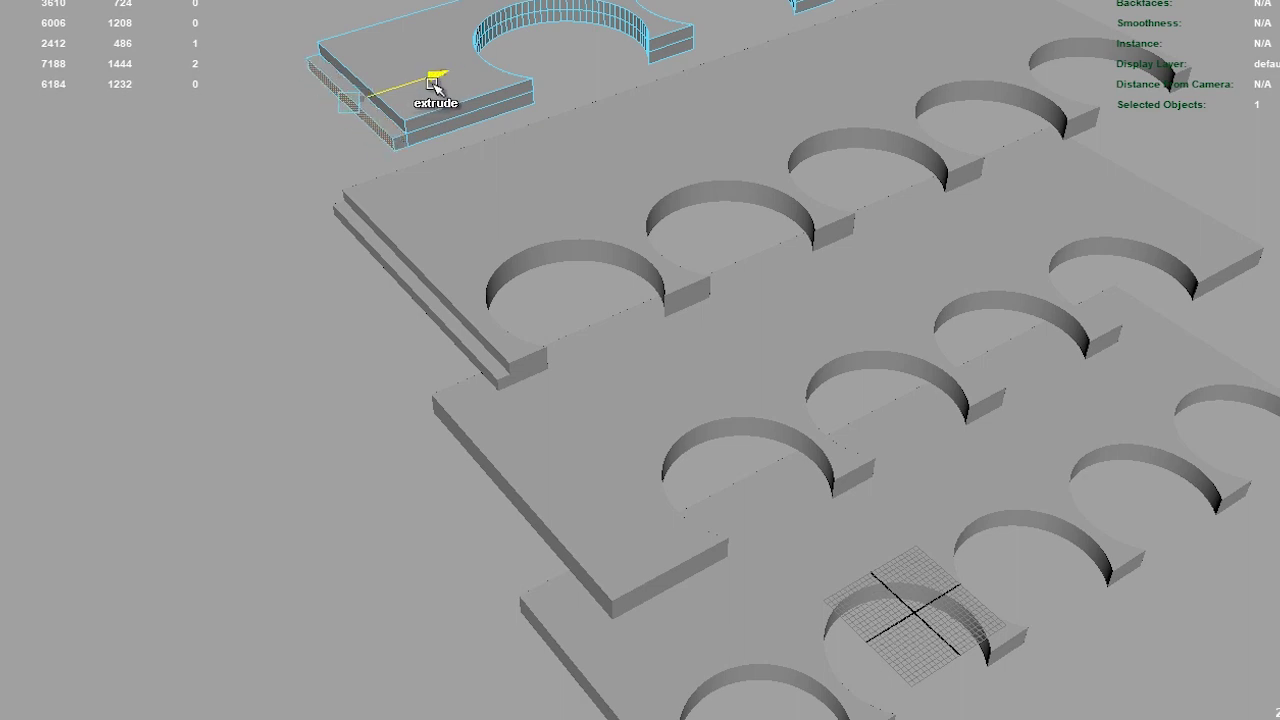
mouse_move(488, 367)
alt+middle_down()
mouse_move(426, 214)
mouse_move(523, 140)
alt+middle_up()
click(514, 123)
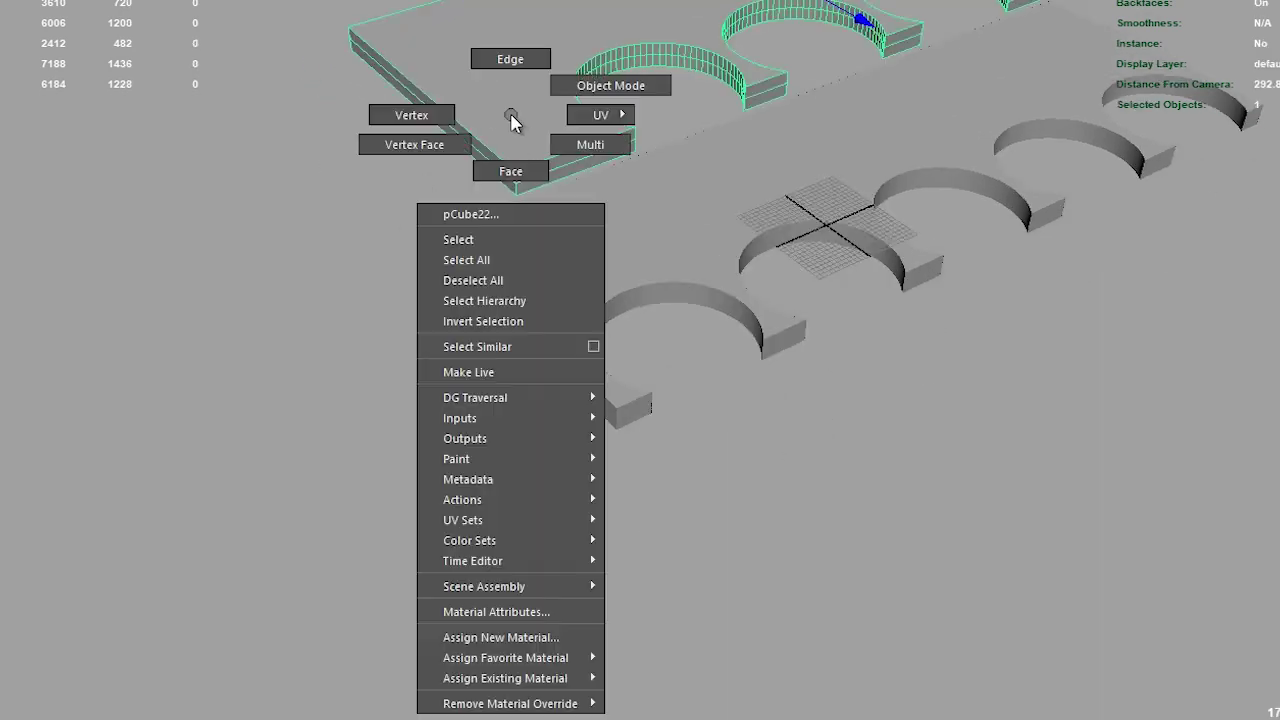
Step: Extrude a protruding tab from the top shelf board's left side face
key(F11)
click(515, 180)
key(ctrl+e)
drag(489, 97, 494, 100)
Step: Pick the lower board's side faces and extrude a tab from the upper board's end face
click(488, 92)
click(544, 290)
right_drag(544, 296, 548, 338)
click(563, 371)
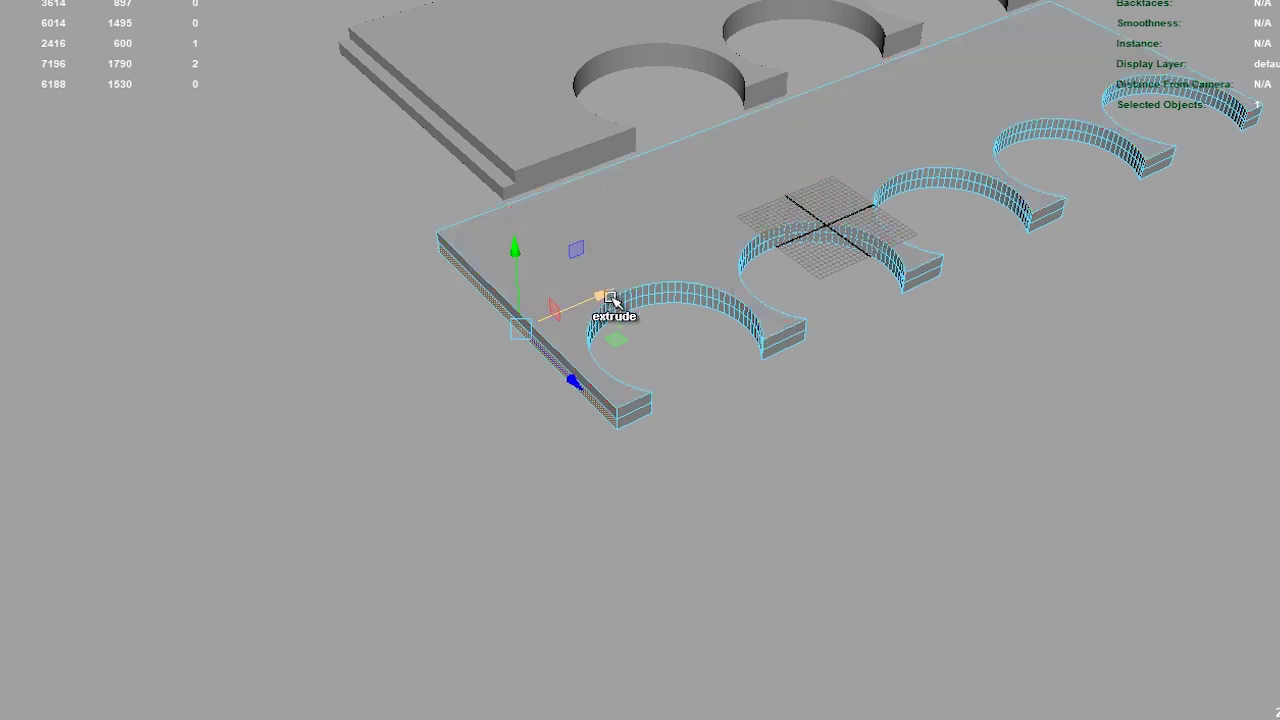
key(w)
mouse_move(591, 320)
alt+mouse_down()
mouse_move(443, 414)
mouse_move(322, 345)
mouse_move(257, 366)
mouse_move(669, 423)
alt+mouse_up()
click(651, 391)
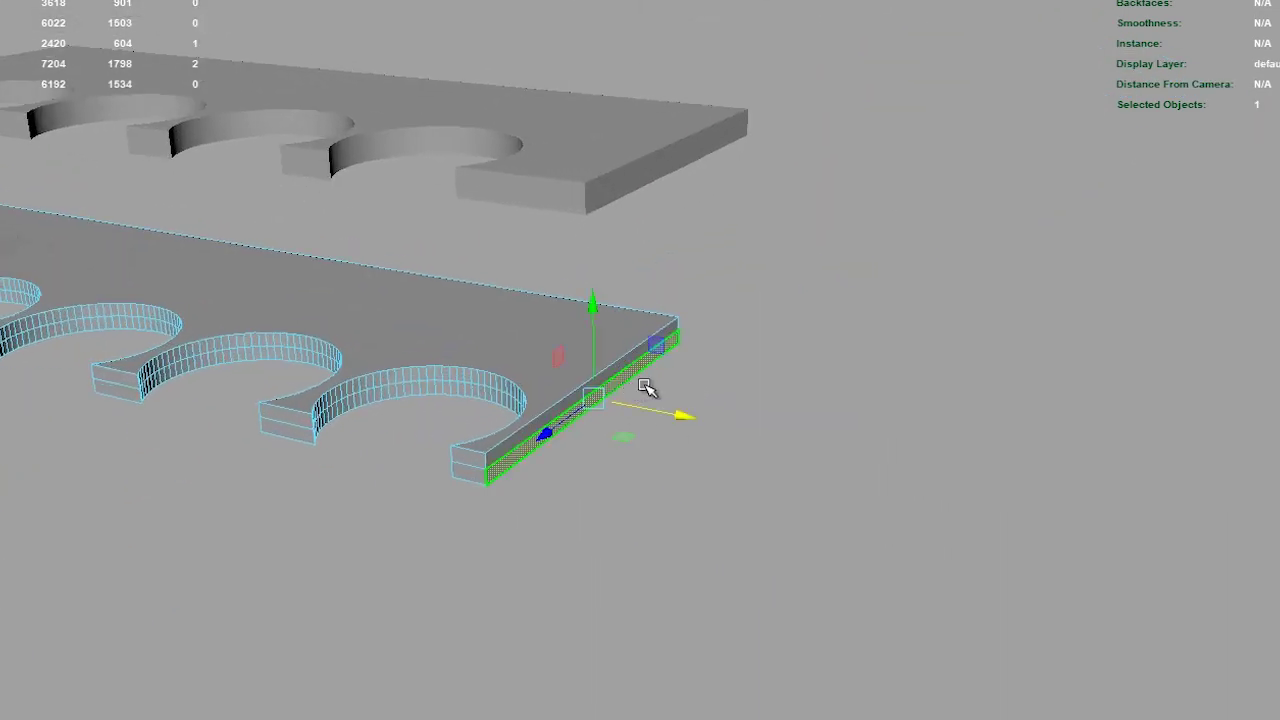
right_drag(629, 152, 642, 176)
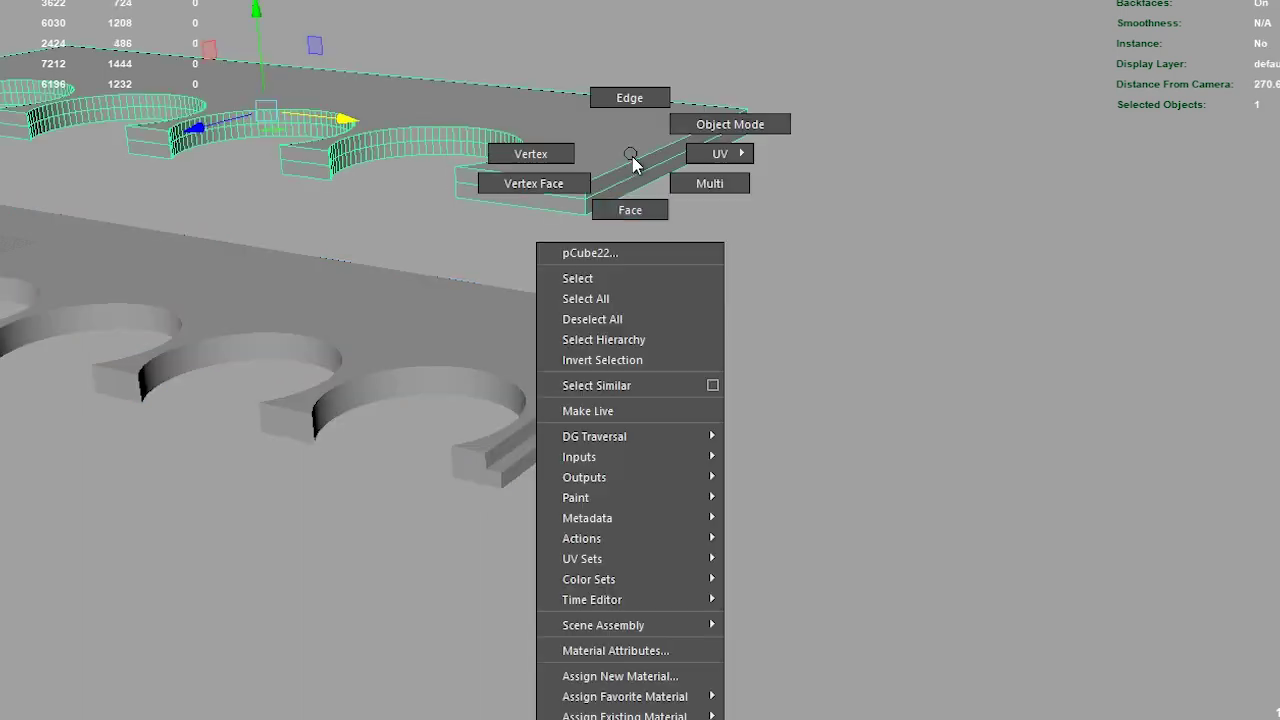
click(642, 176)
key(ctrl+e)
mouse_move(794, 177)
alt+middle_down()
mouse_move(588, 272)
mouse_move(680, 120)
alt+middle_up()
Step: Extrude a tab from the top board's end face and push it further out
click(686, 137)
key(ctrl+e)
drag(800, 143, 805, 135)
key(ctrl+e)
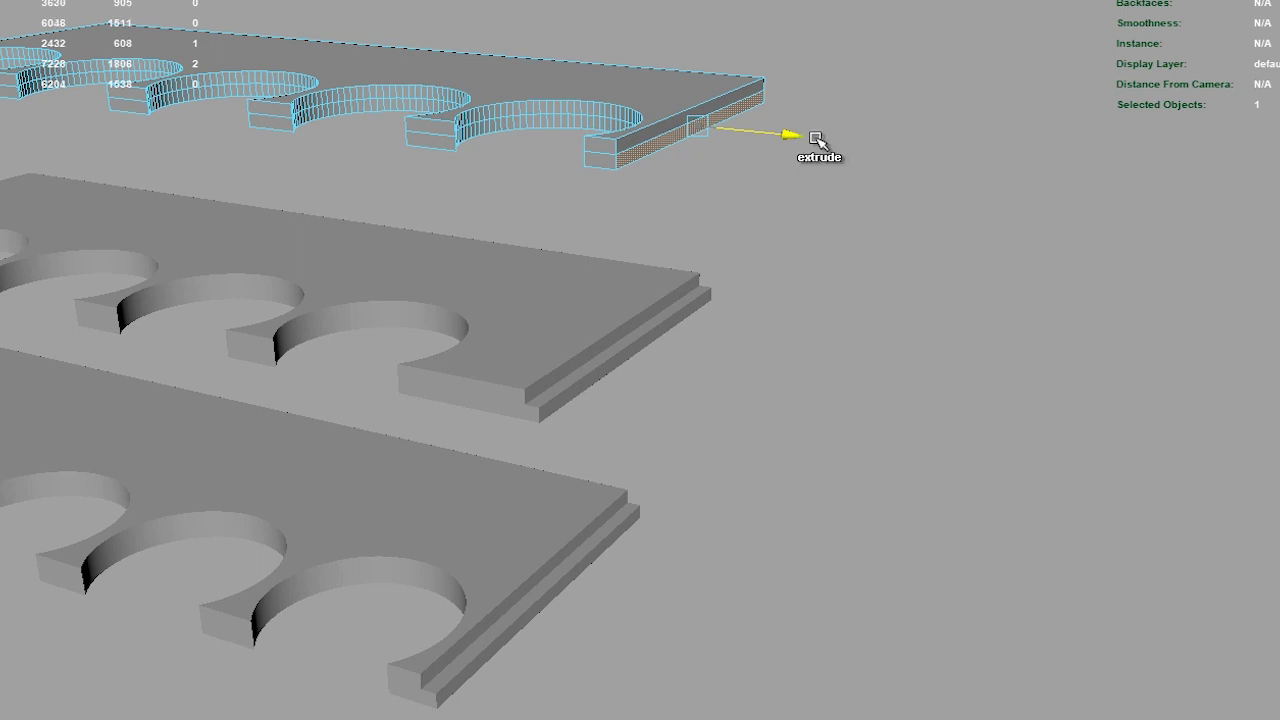
drag(813, 137, 815, 137)
key(w)
Step: Extrude a tab from the board's opposite end face, then return to object selection
mouse_move(640, 209)
alt+middle_down()
mouse_move(526, 409)
mouse_move(611, 206)
alt+middle_up()
key(F8)
right_click(645, 235)
click(644, 283)
click(655, 225)
key(ctrl+e)
drag(775, 234, 760, 243)
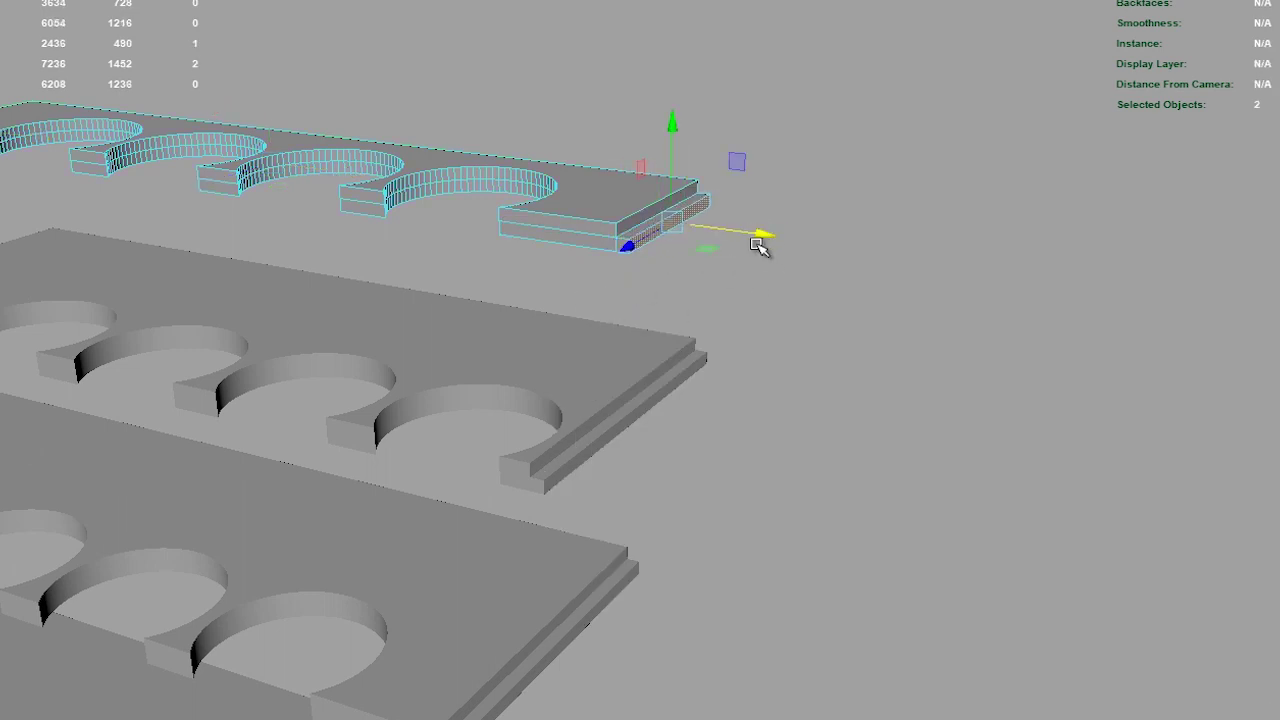
alt+right_drag(760, 243, 218, 440)
mouse_move(218, 440)
alt+mouse_down()
mouse_move(598, 309)
mouse_move(423, 203)
alt+mouse_up()
right_drag(423, 212, 520, 183)
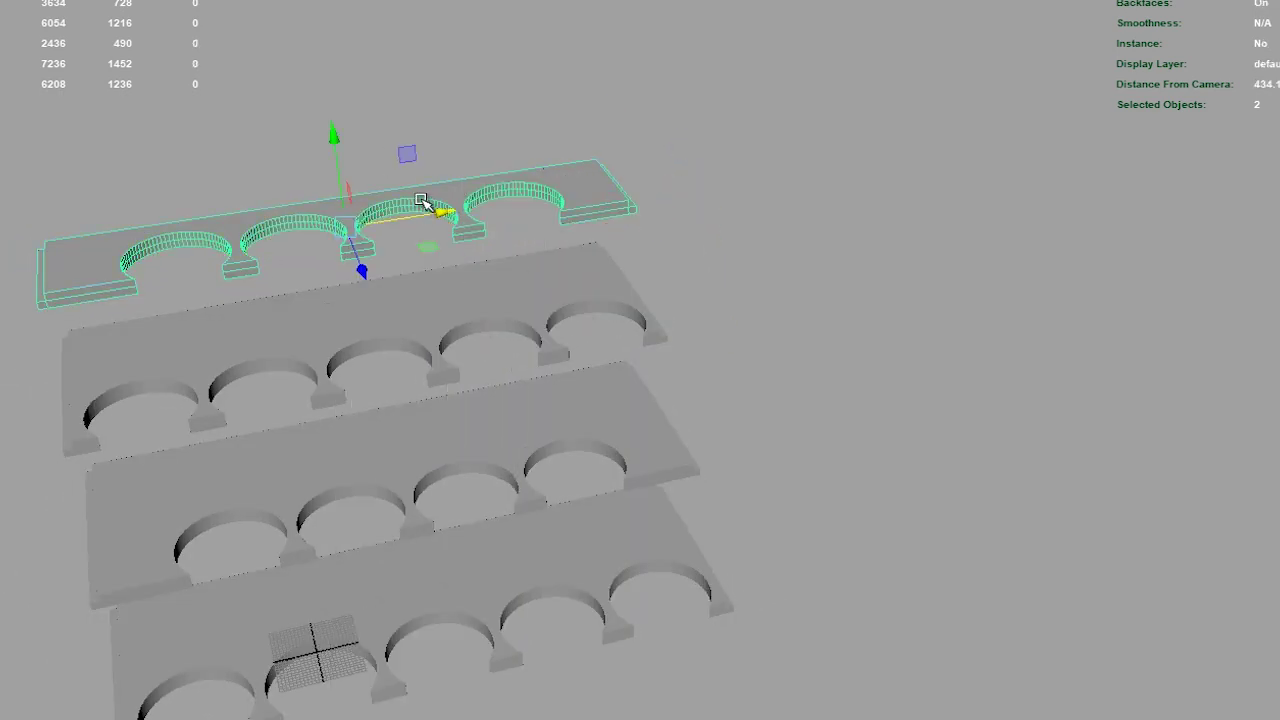
click(473, 106)
mouse_move(492, 2)
alt+mouse_down()
mouse_move(234, 349)
mouse_move(449, 243)
mouse_move(354, 191)
mouse_move(370, 218)
mouse_move(397, 226)
alt+mouse_up()
alt+right_drag(397, 226, 940, 486)
mouse_move(940, 486)
alt+mouse_down()
mouse_move(249, 237)
mouse_move(420, 274)
mouse_move(323, 254)
mouse_move(266, 266)
mouse_move(491, 314)
alt+mouse_up()
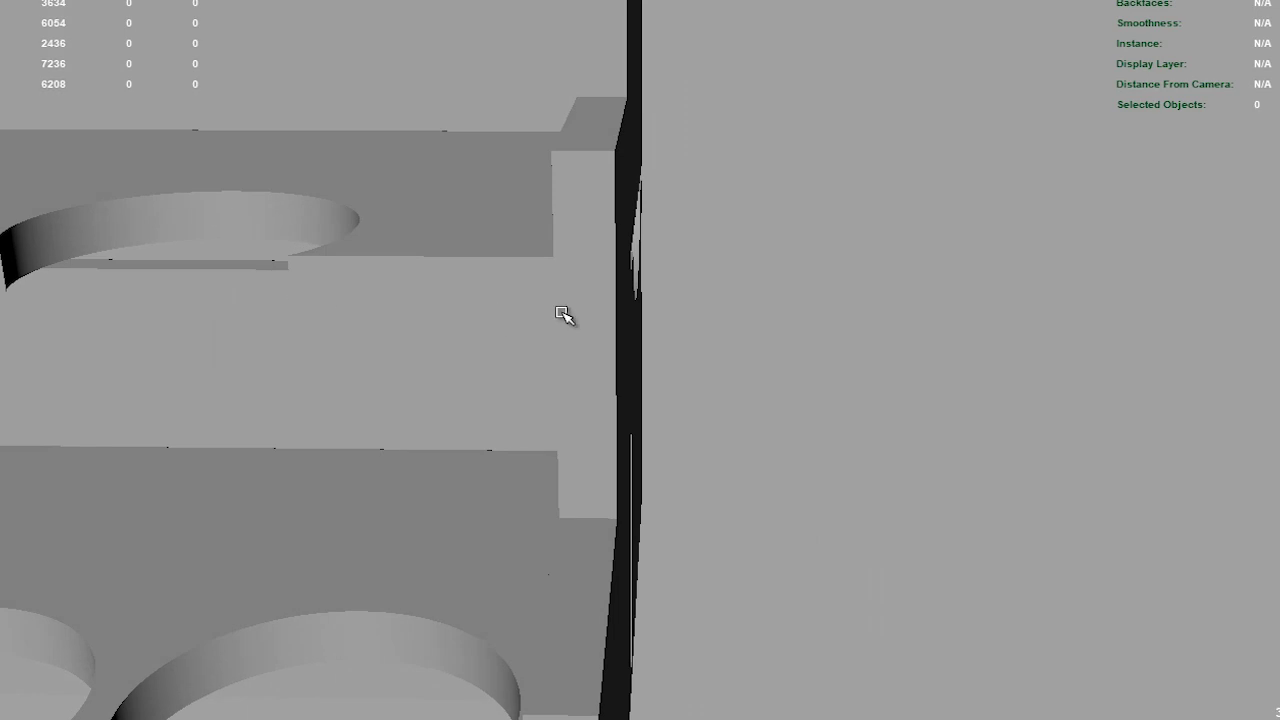
alt+right_drag(491, 314, 231, 311)
mouse_move(231, 311)
alt+middle_down()
mouse_move(148, 320)
mouse_move(543, 309)
mouse_move(625, 335)
alt+middle_up()
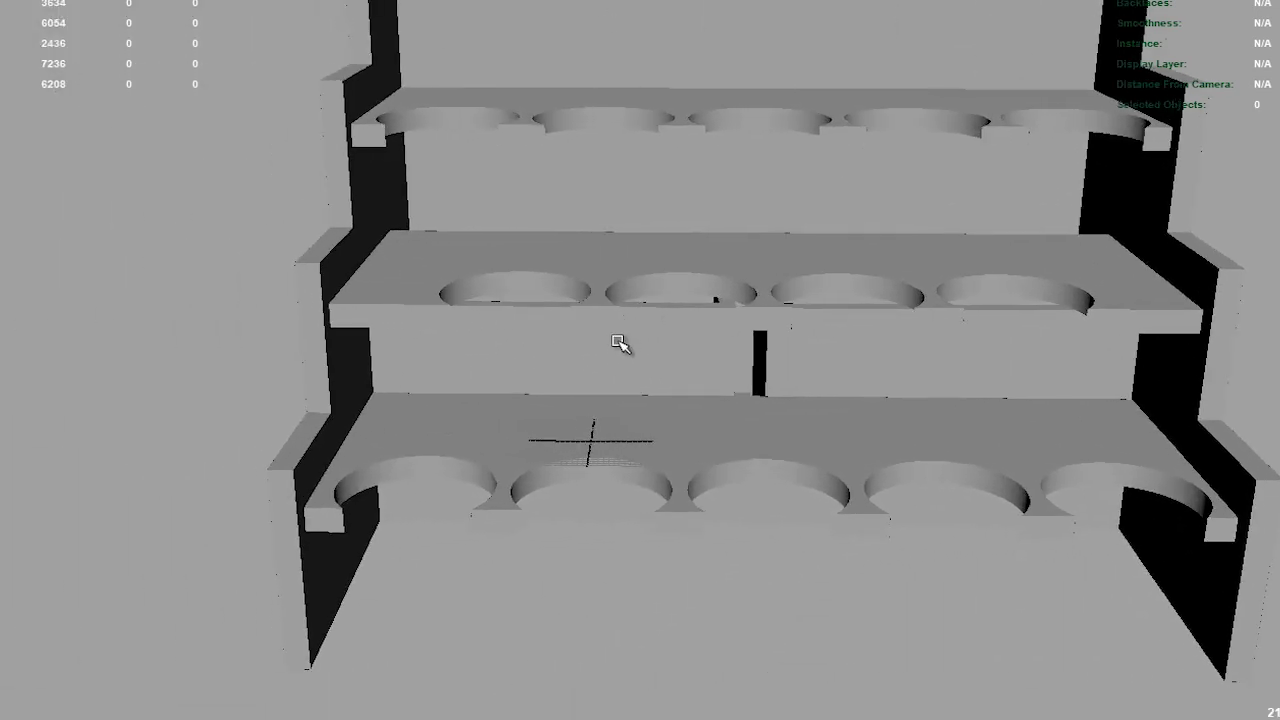
mouse_move(543, 419)
alt+middle_down()
mouse_move(543, 257)
mouse_move(514, 453)
alt+middle_up()
mouse_move(503, 513)
alt+mouse_down()
mouse_move(475, 413)
mouse_move(513, 508)
alt+mouse_up()
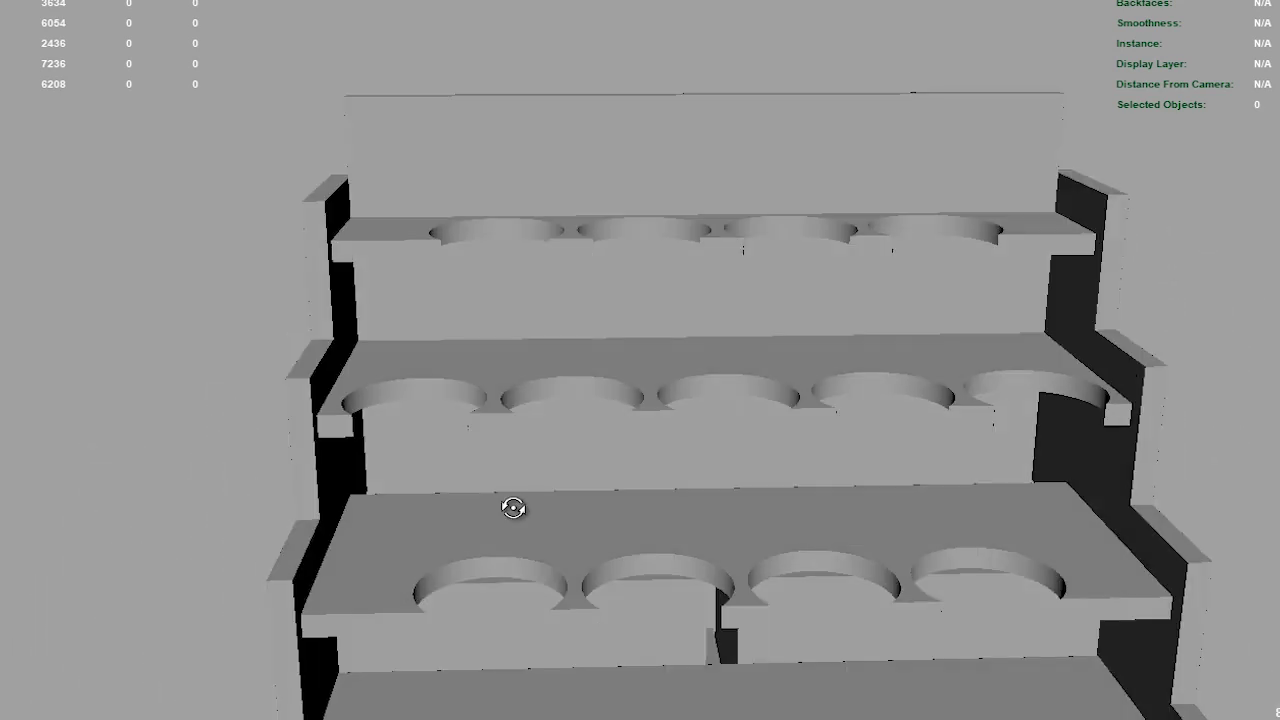
scroll(526, 369, down, 3)
scroll(457, 394, up, 2)
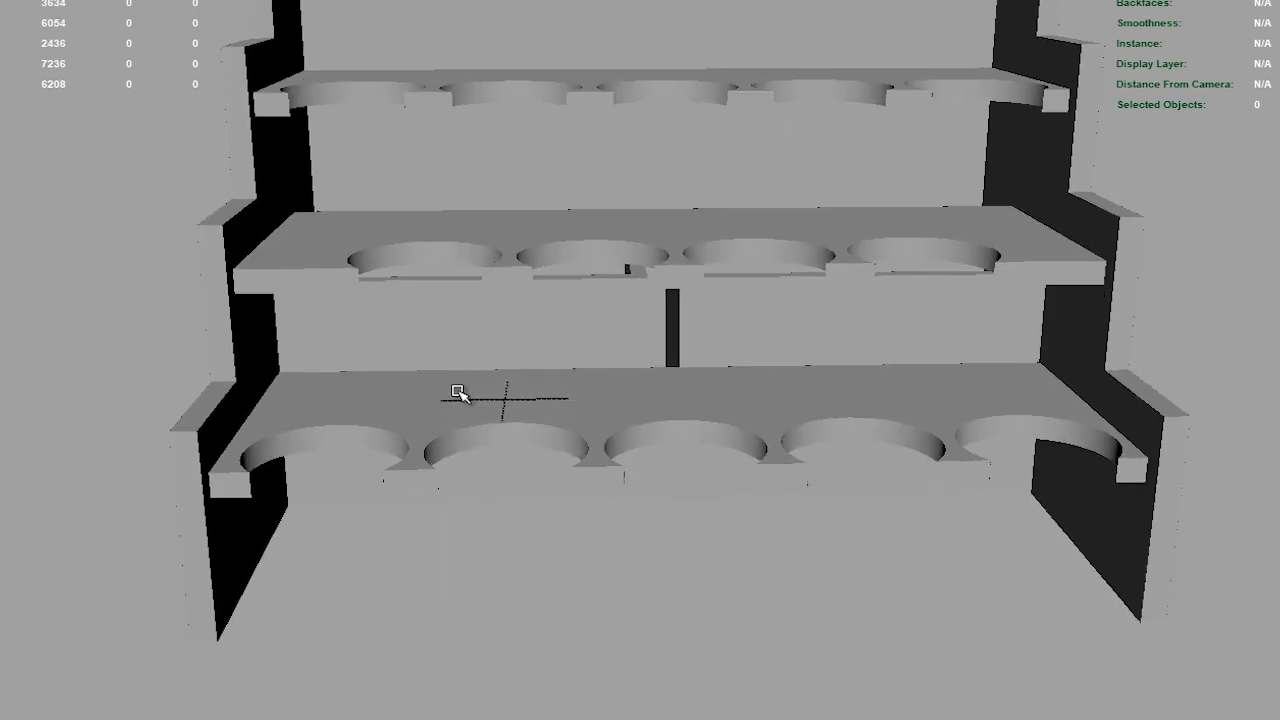
Step: Duplicate the four shelf boards in place with Ctrl+D
scroll(437, 390, up, 2)
click(403, 516)
shift+click(332, 362)
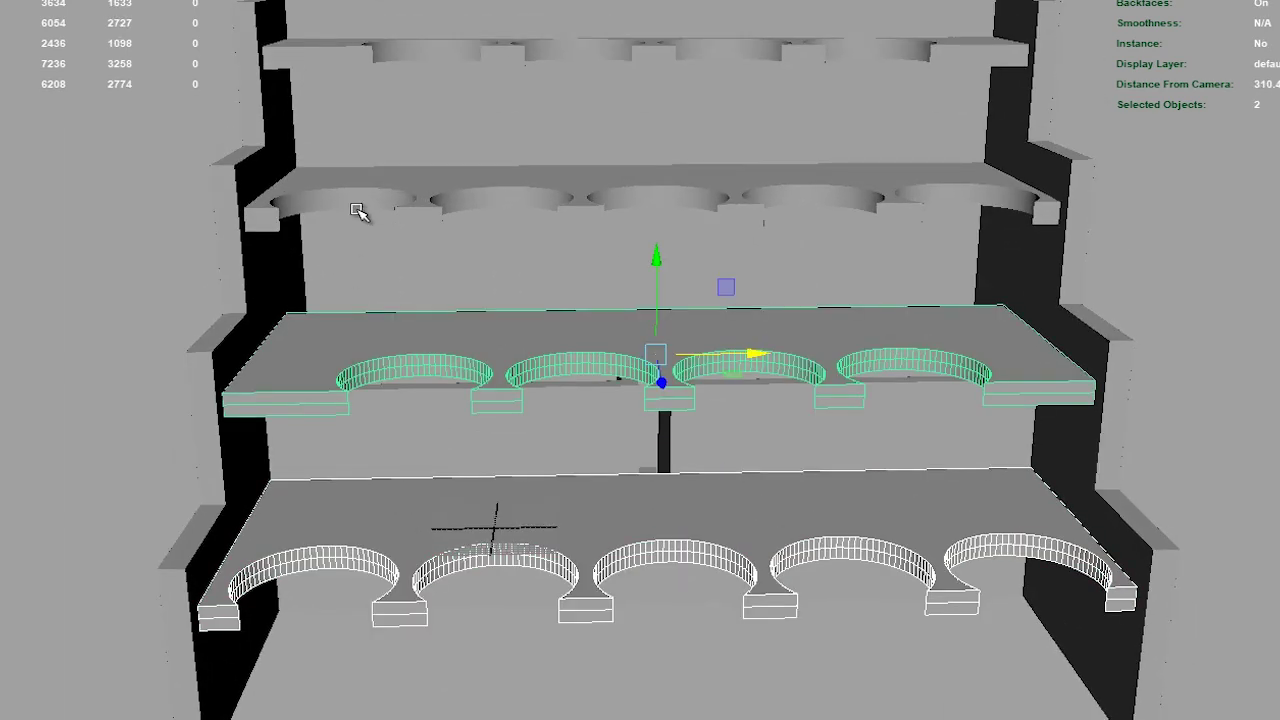
shift+click(362, 202)
shift+click(400, 58)
key(ctrl+d)
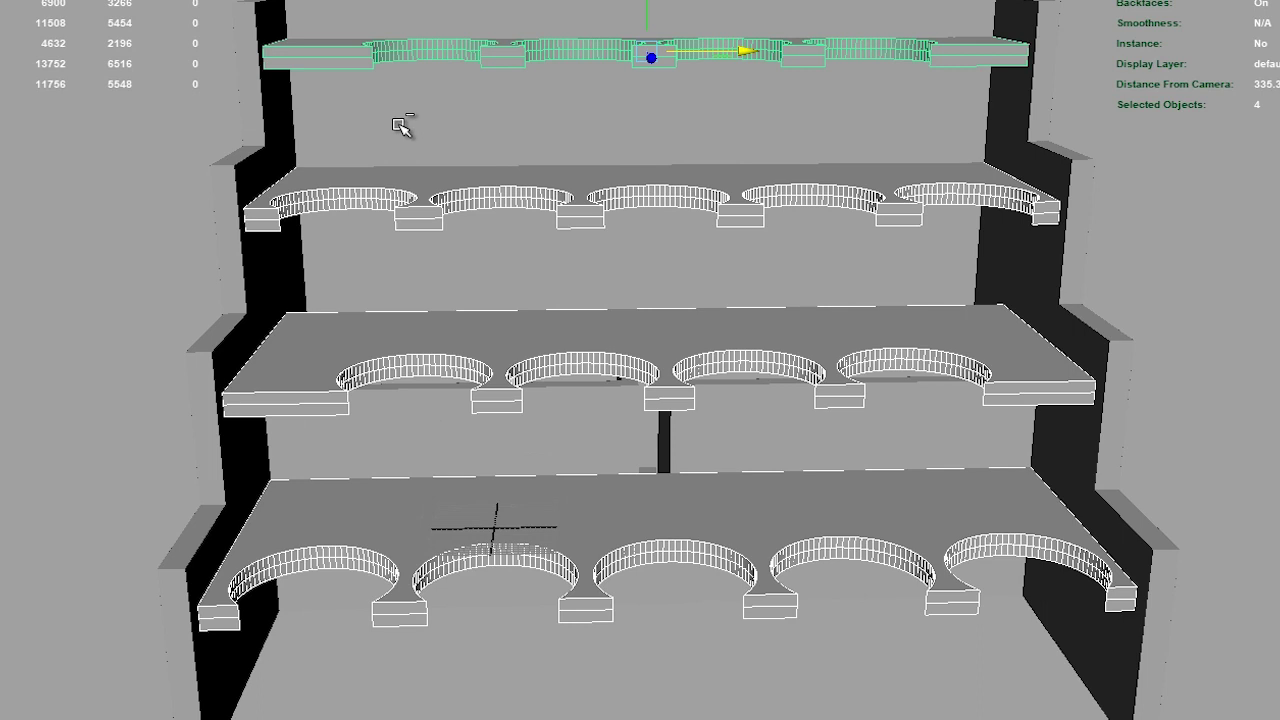
Step: Select the left side panel followed by all four shelf boards for the boolean cut
click(240, 495)
click(328, 528)
click(328, 345)
click(353, 182)
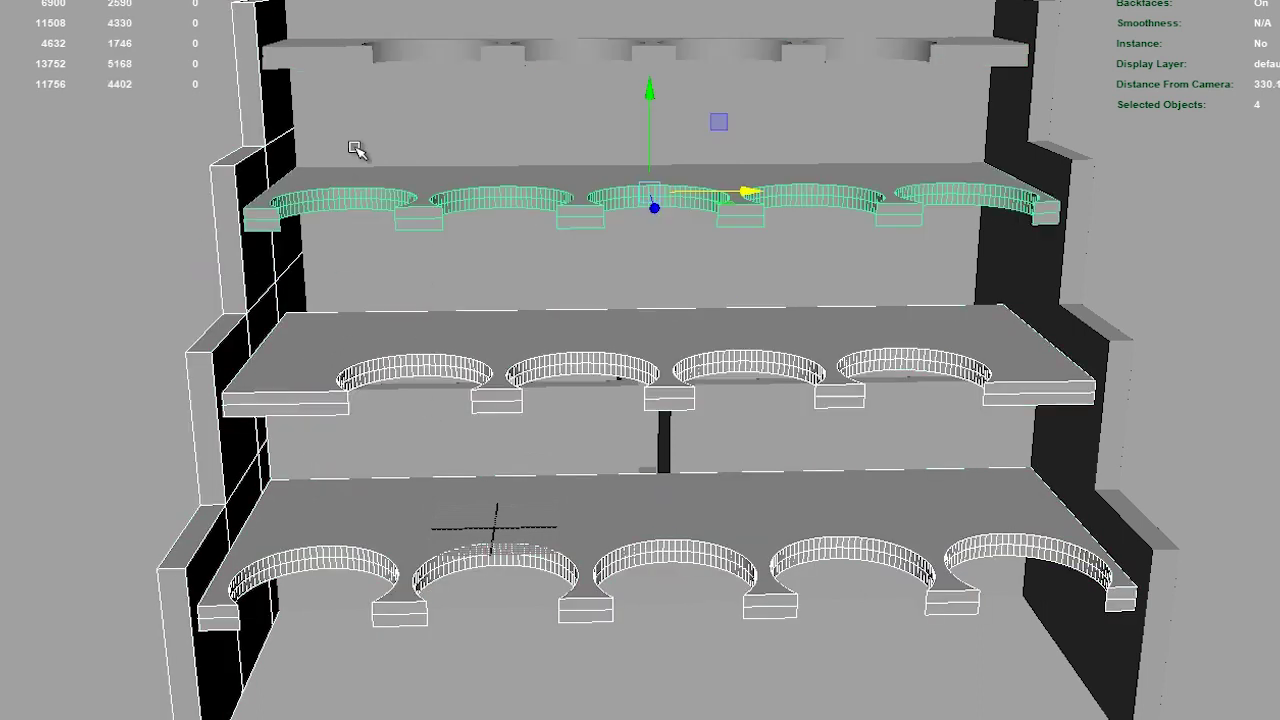
shift+click(360, 50)
alt+drag(440, 86, 415, 253)
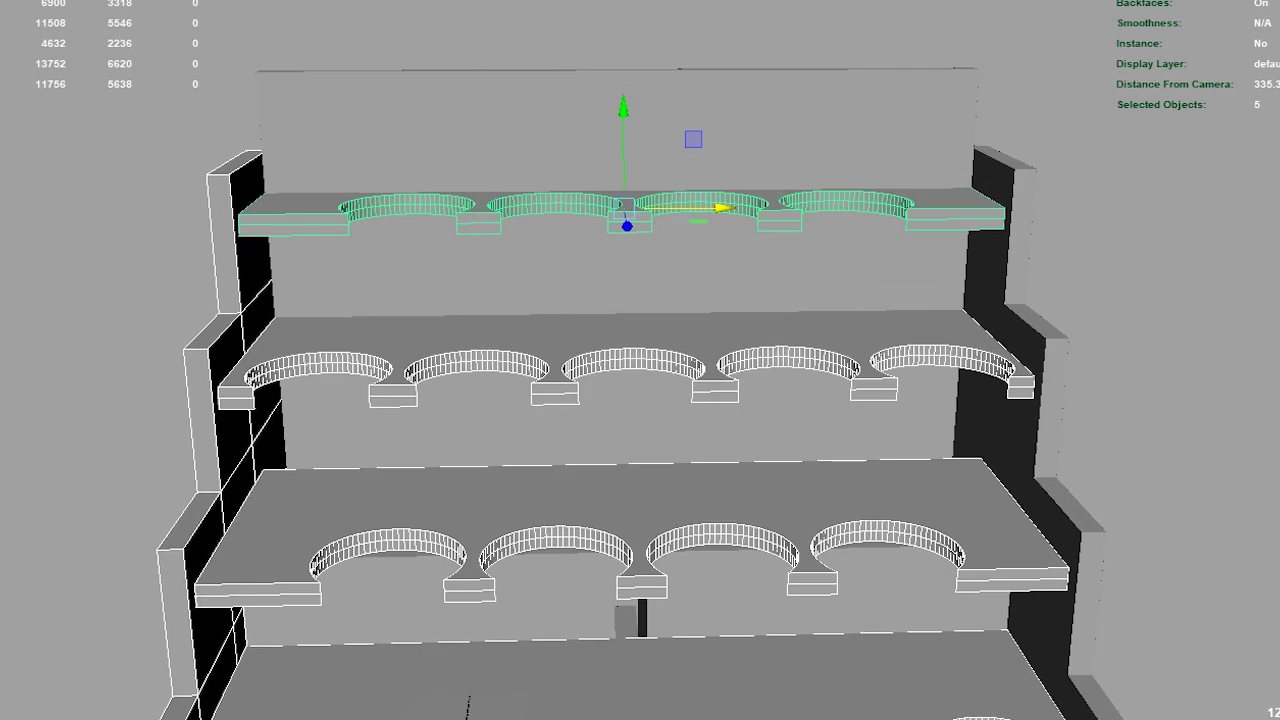
click(245, 2)
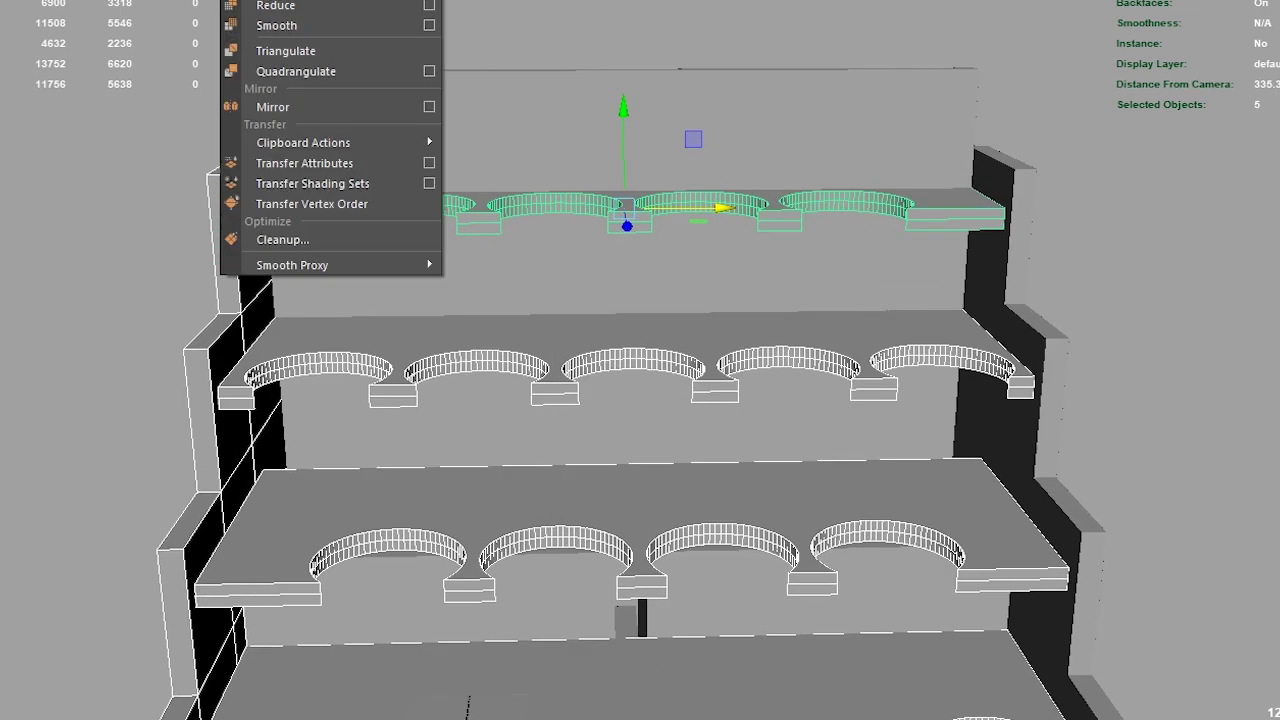
key(Escape)
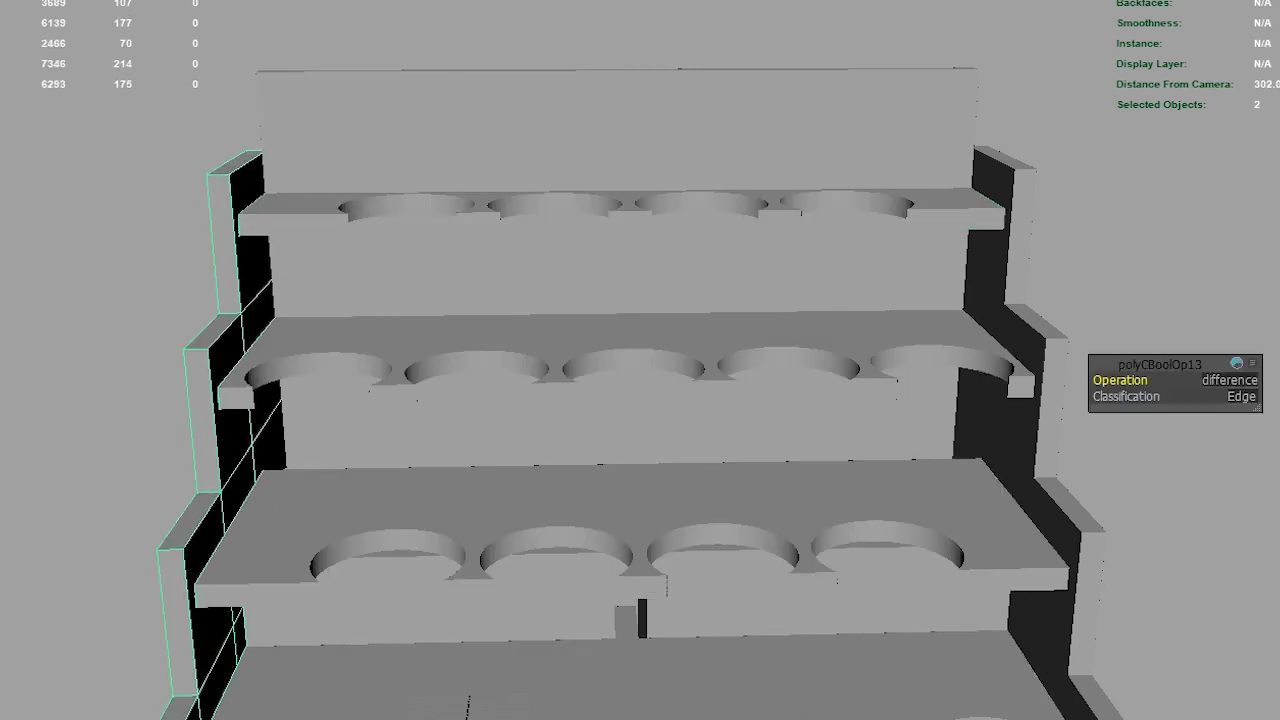
Step: Select the right side panel together with the top, middle and bottom shelf board copies
click(967, 201)
shift+click(860, 346)
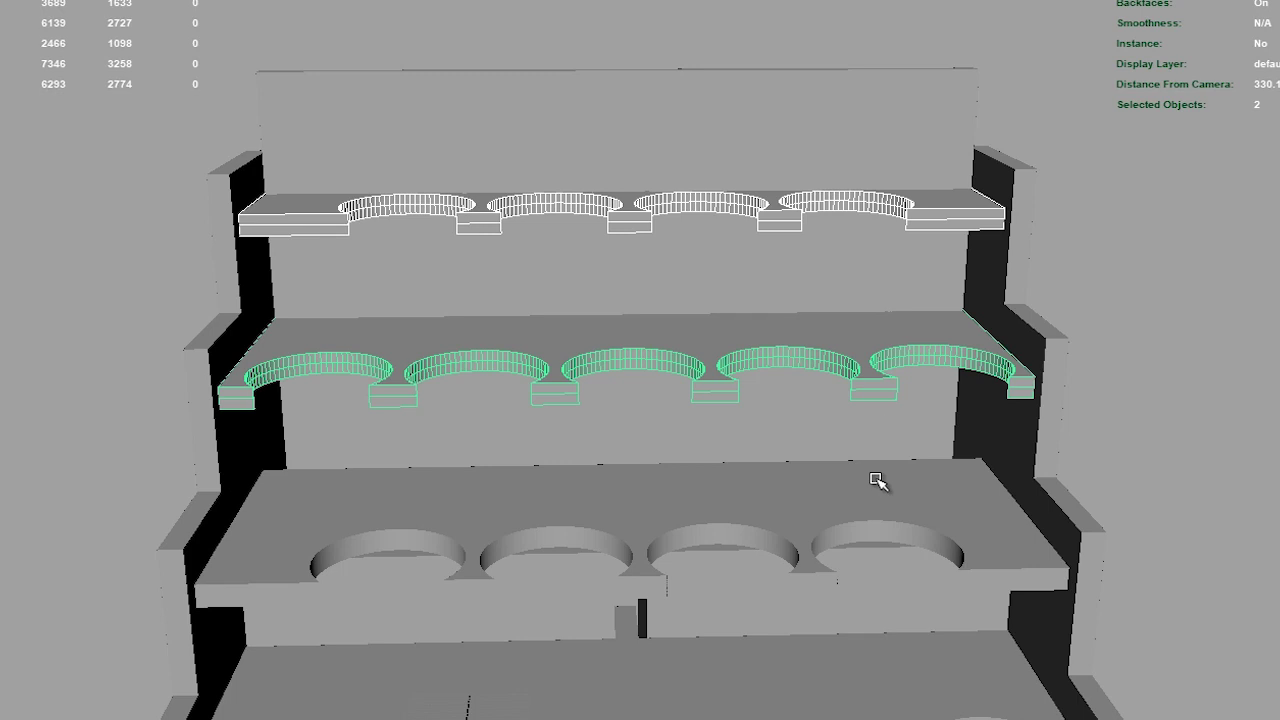
shift+click(905, 553)
alt+drag(806, 589, 557, 333)
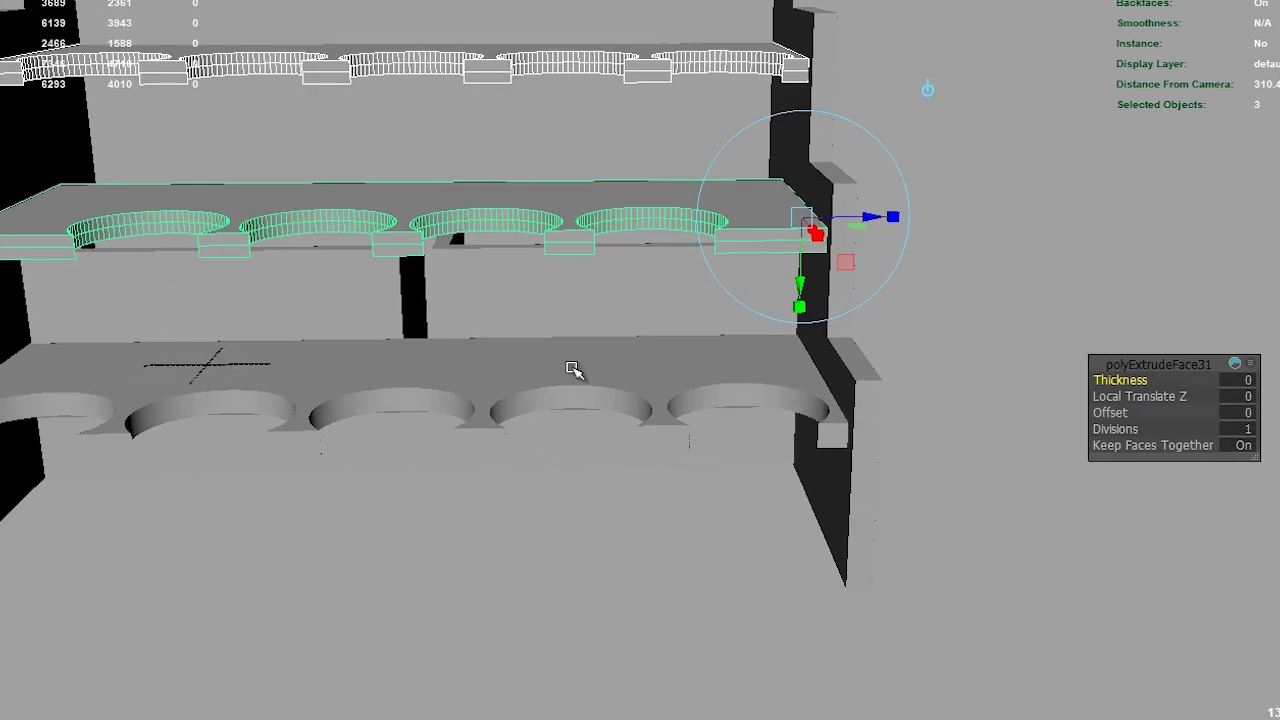
click(876, 393)
alt+drag(876, 393, 657, 334)
alt+right_drag(657, 334, 632, 507)
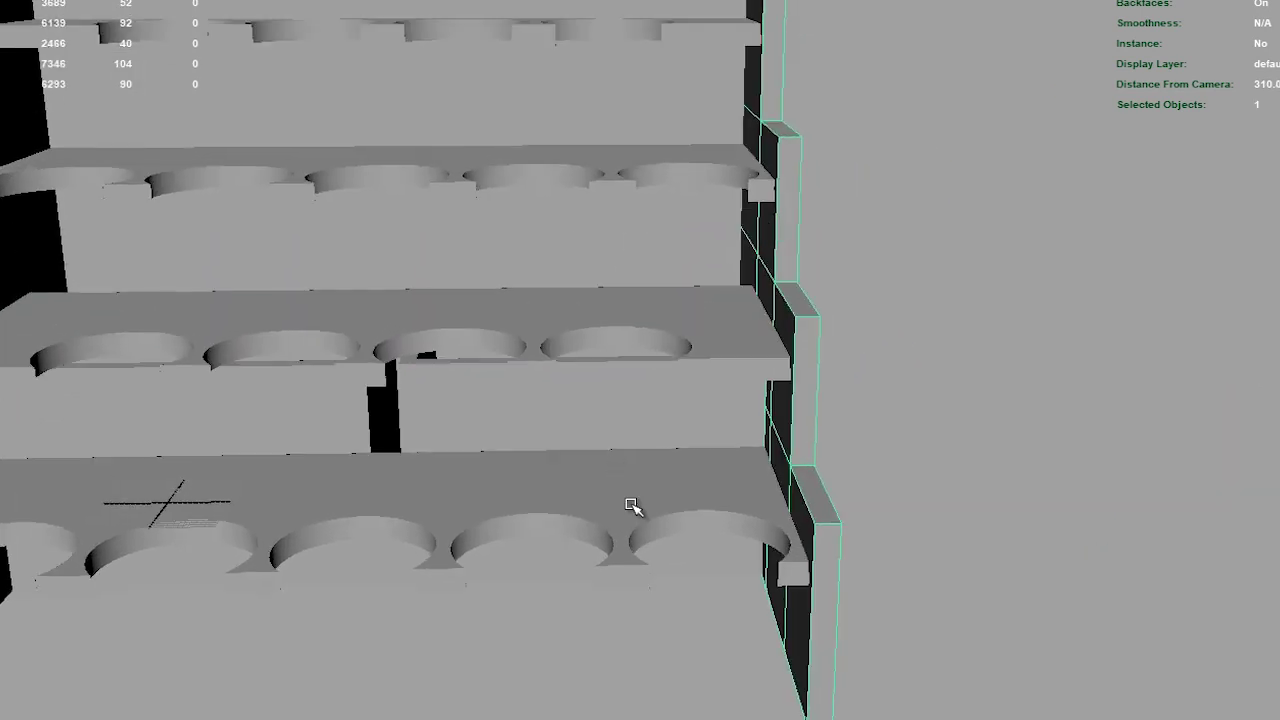
shift+click(710, 327)
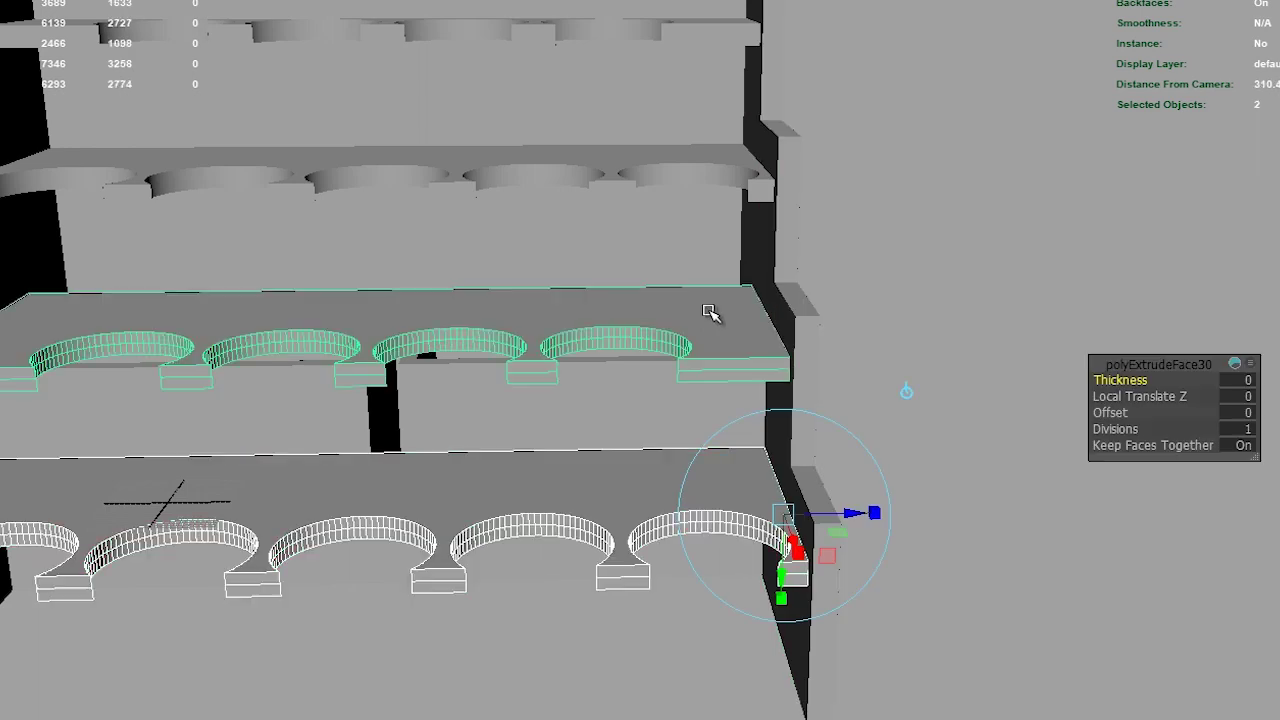
alt+right_drag(677, 181, 633, 273)
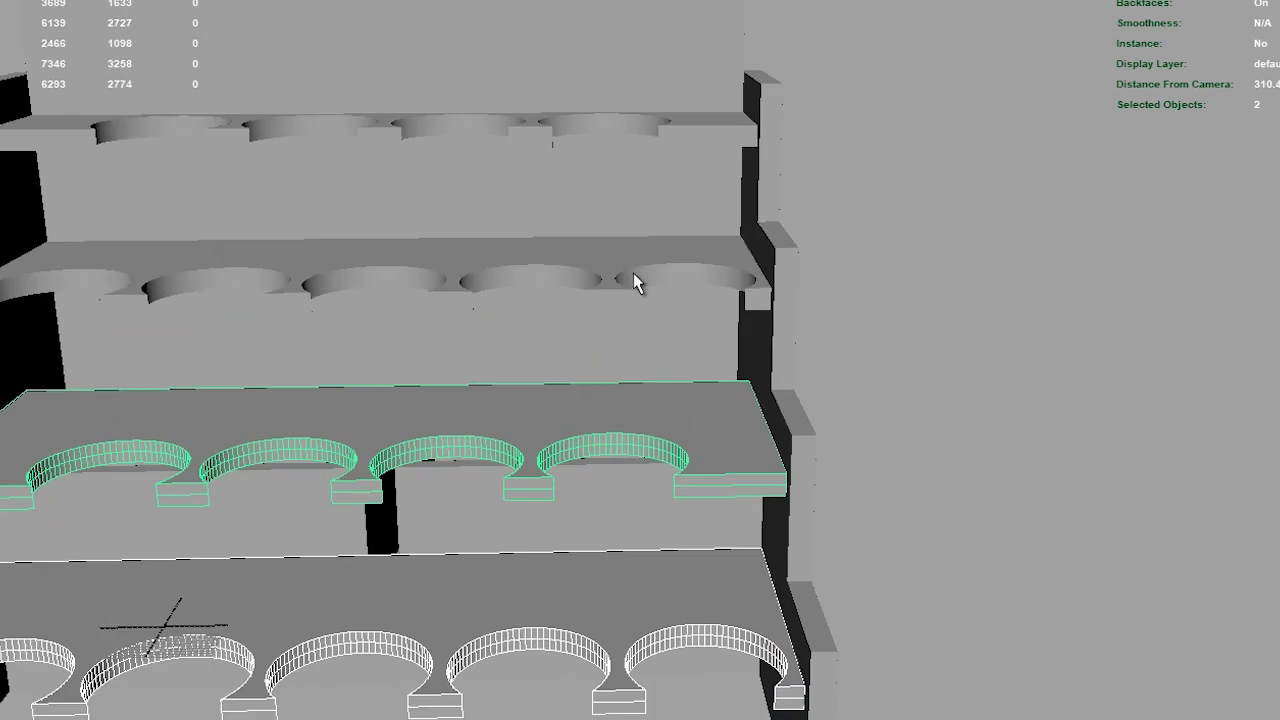
shift+click(630, 122)
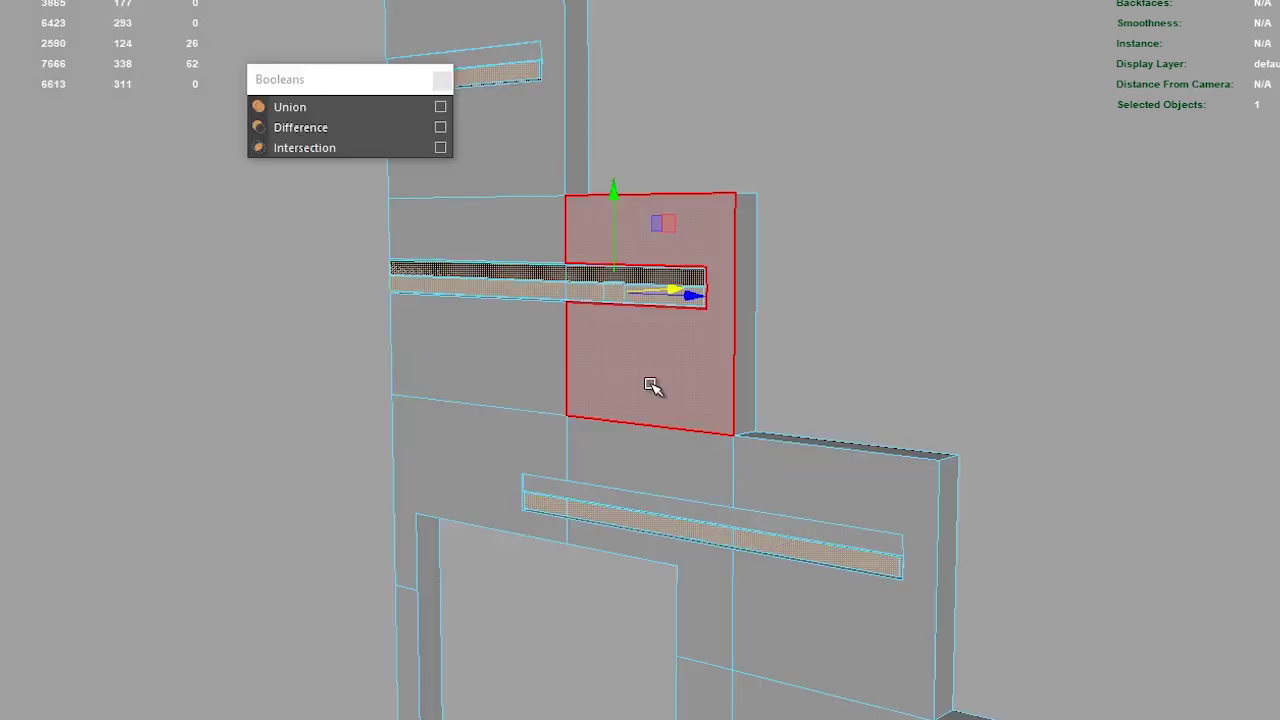
Step: Orbit around the rack to inspect the slots cut into the side walls
shift+click(750, 376)
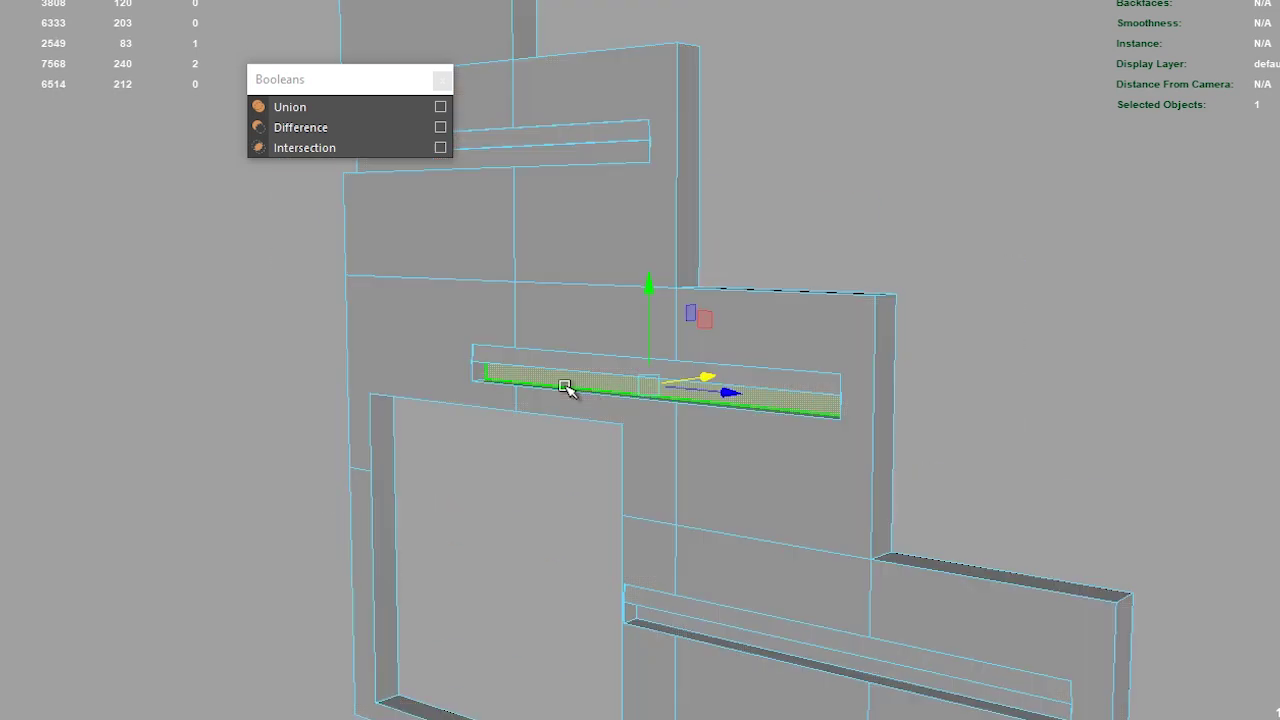
mouse_move(887, 296)
alt+mouse_down()
mouse_move(957, 466)
mouse_move(400, 429)
mouse_move(606, 634)
mouse_move(651, 434)
mouse_move(474, 506)
mouse_move(906, 517)
mouse_move(880, 510)
alt+mouse_up()
mouse_move(946, 457)
alt+mouse_down()
mouse_move(483, 363)
mouse_move(691, 451)
mouse_move(969, 489)
mouse_move(1055, 568)
alt+mouse_up()
mouse_move(1055, 568)
alt+right_down()
mouse_move(737, 440)
mouse_move(294, 340)
alt+right_up()
alt+middle_drag(294, 340, 609, 285)
mouse_move(609, 285)
alt+mouse_down()
mouse_move(700, 446)
mouse_move(823, 266)
alt+mouse_up()
click(663, 457)
alt+right_drag(663, 457, 410, 372)
mouse_move(410, 372)
alt+mouse_down()
mouse_move(523, 374)
mouse_move(503, 366)
mouse_move(574, 403)
alt+mouse_up()
mouse_move(574, 403)
alt+right_down()
mouse_move(553, 262)
mouse_move(563, 314)
alt+right_up()
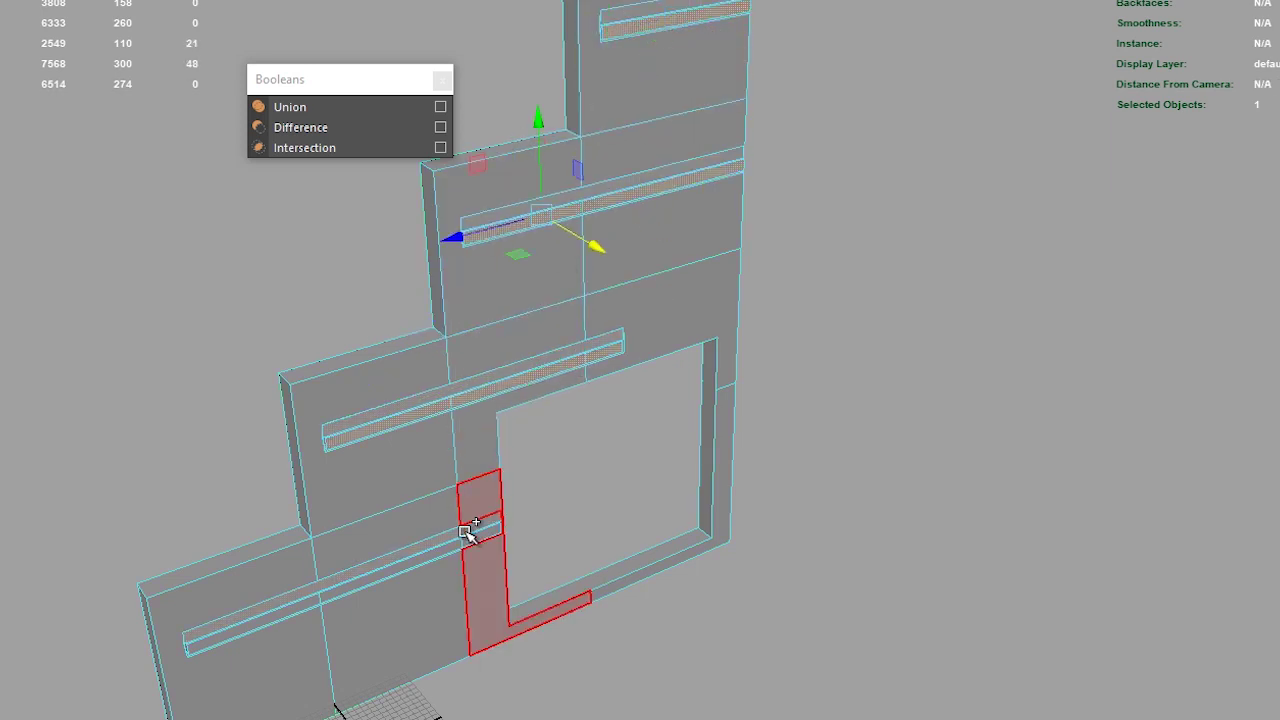
Step: Select a side wall and shift it slightly sideways
click(571, 457)
mouse_move(571, 457)
alt+mouse_down()
mouse_move(800, 491)
mouse_move(471, 414)
mouse_move(777, 420)
mouse_move(843, 634)
alt+mouse_up()
mouse_move(843, 634)
alt+right_down()
mouse_move(1230, 716)
mouse_move(491, 2)
alt+right_up()
alt+drag(491, 2, 777, 351)
click(717, 251)
mouse_move(717, 251)
alt+mouse_down()
mouse_move(700, 393)
mouse_move(746, 398)
mouse_move(712, 412)
mouse_move(643, 491)
alt+mouse_up()
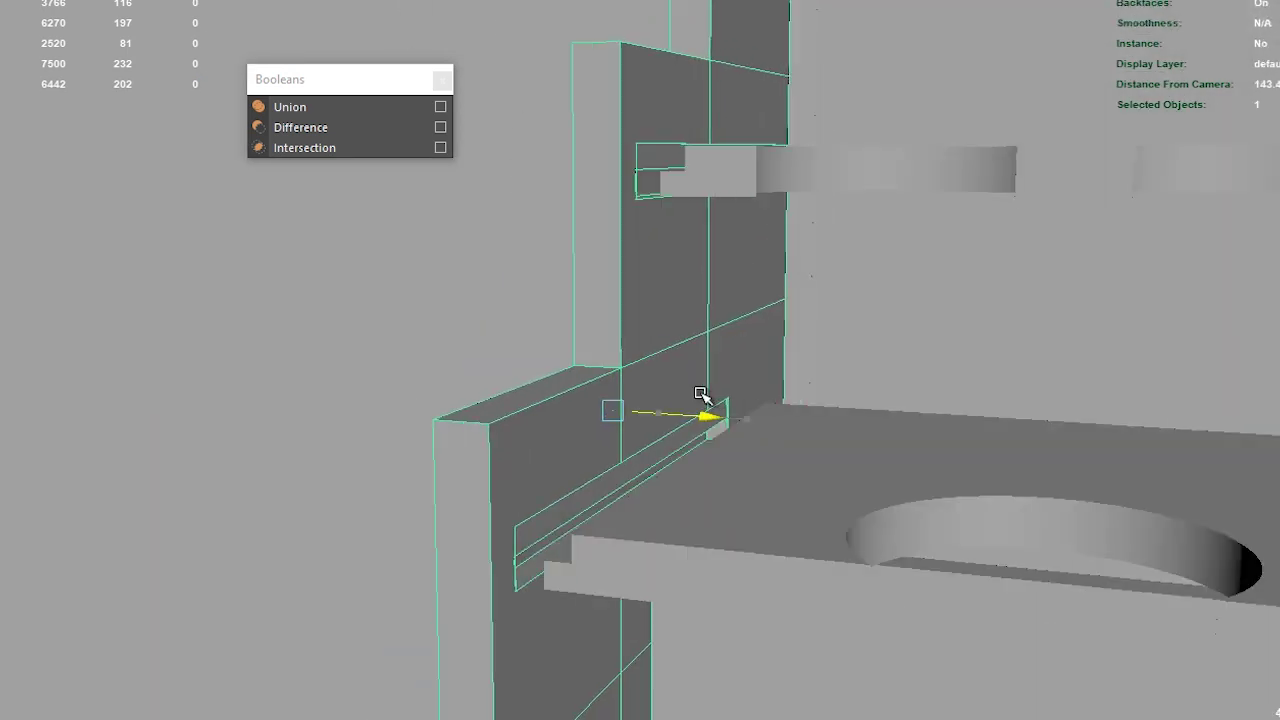
mouse_move(643, 491)
alt+right_down()
mouse_move(765, 371)
mouse_move(677, 391)
alt+right_up()
mouse_move(677, 391)
alt+mouse_down()
mouse_move(877, 426)
mouse_move(449, 491)
mouse_move(954, 423)
alt+mouse_up()
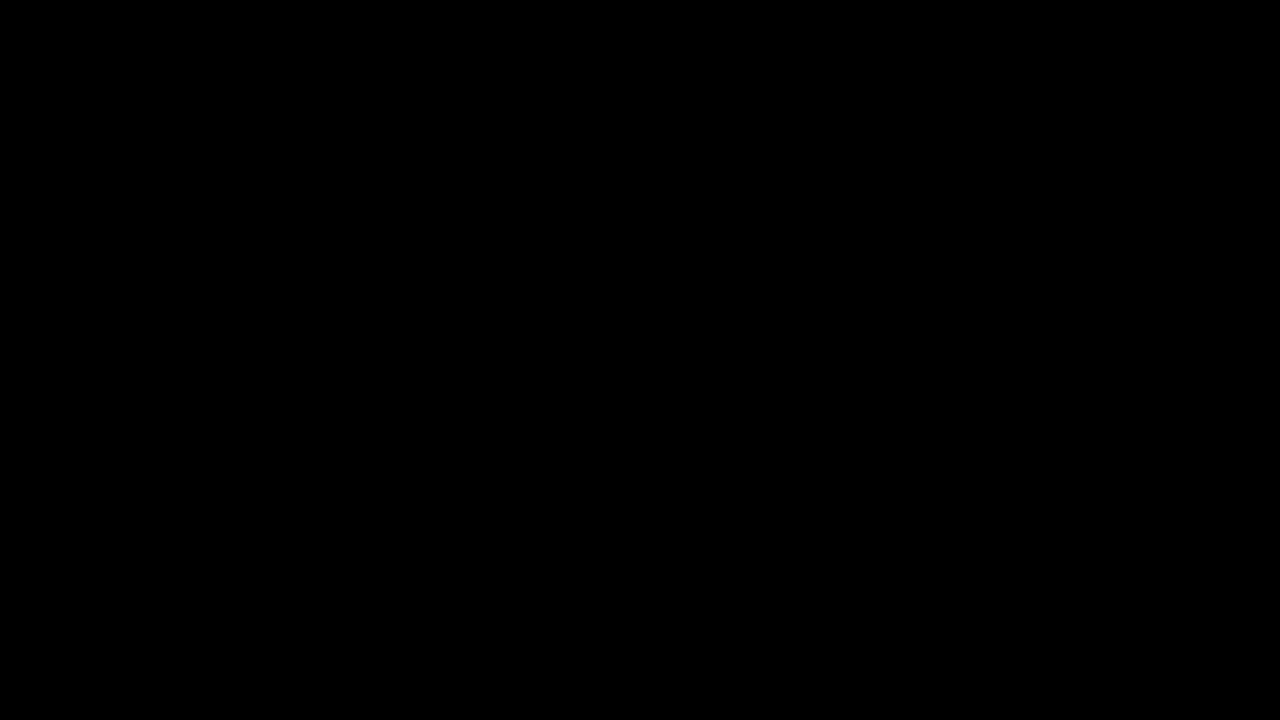